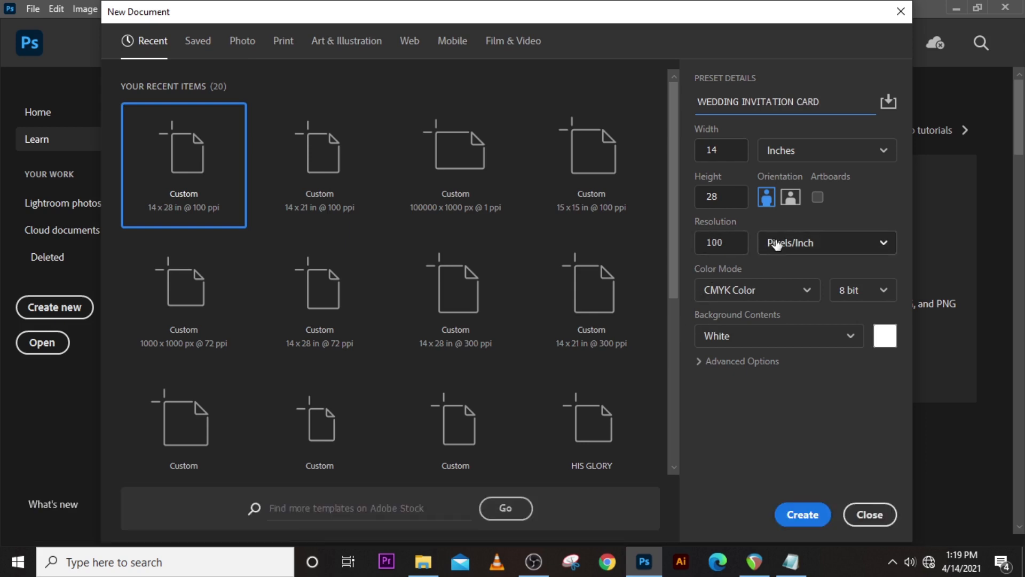
- Create the WEDDING INVITATION CARD document at 14 x 28 inches, 100 pixels/inch, CMYK Color, with a white background
{"action": "left_click", "coordinate": [726, 241]}
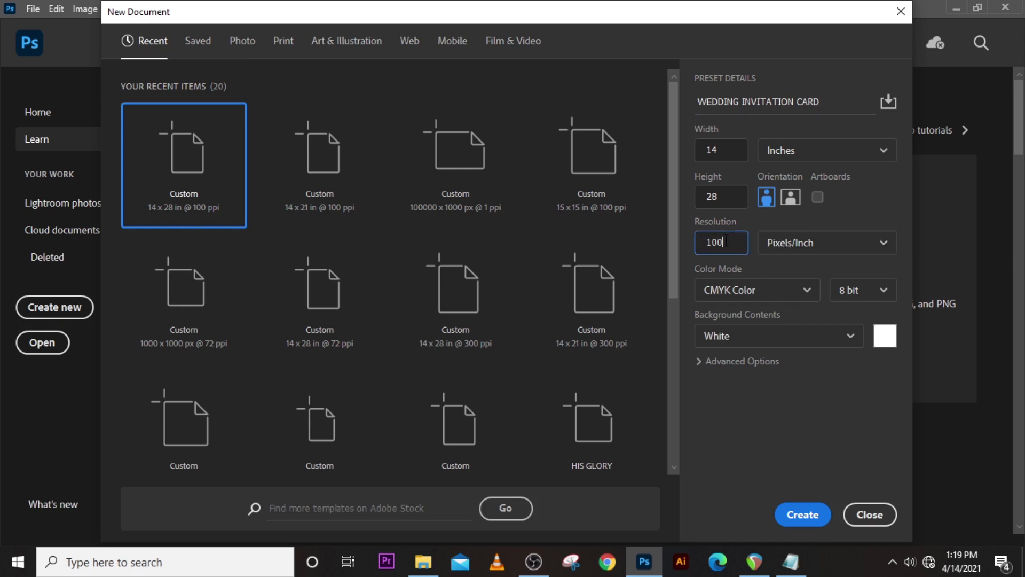
{"action": "left_click", "coordinate": [727, 293]}
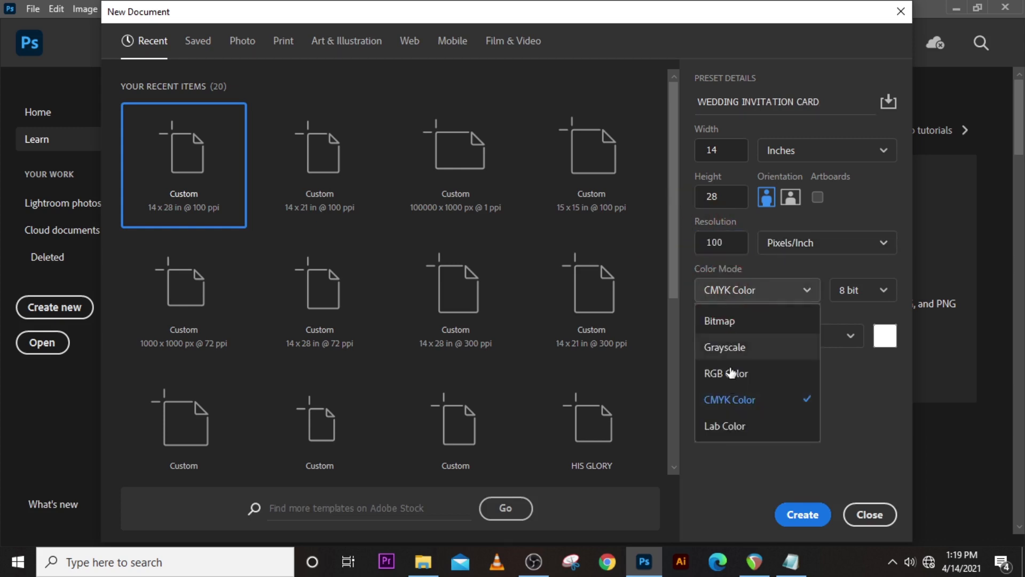
{"action": "left_click", "coordinate": [725, 407]}
{"action": "left_click", "coordinate": [808, 525]}
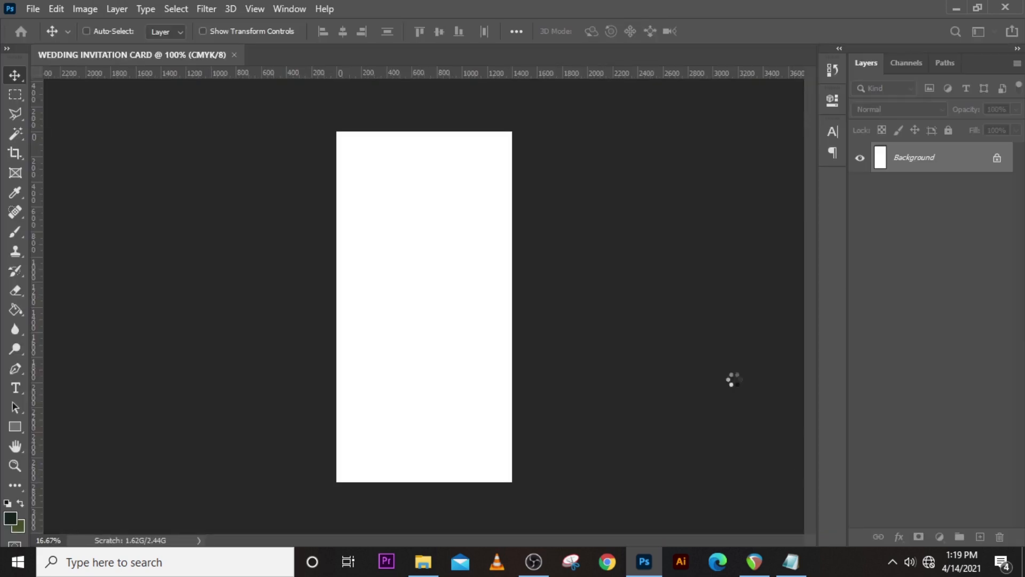
- Place guides along all four canvas edges and through its horizontal and vertical centres
{"action": "left_click_drag", "start_coordinate": [36, 350], "coordinate": [331, 365]}
{"action": "left_click_drag", "start_coordinate": [36, 331], "coordinate": [511, 326]}
{"action": "left_click_drag", "start_coordinate": [35, 299], "coordinate": [425, 287]}
{"action": "left_click_drag", "start_coordinate": [421, 74], "coordinate": [422, 132]}
{"action": "left_click_drag", "start_coordinate": [449, 73], "coordinate": [455, 483]}
{"action": "left_click_drag", "start_coordinate": [416, 73], "coordinate": [415, 307]}
{"action": "key", "text": "ctrl+0"}
{"action": "key", "text": "ctrl"}
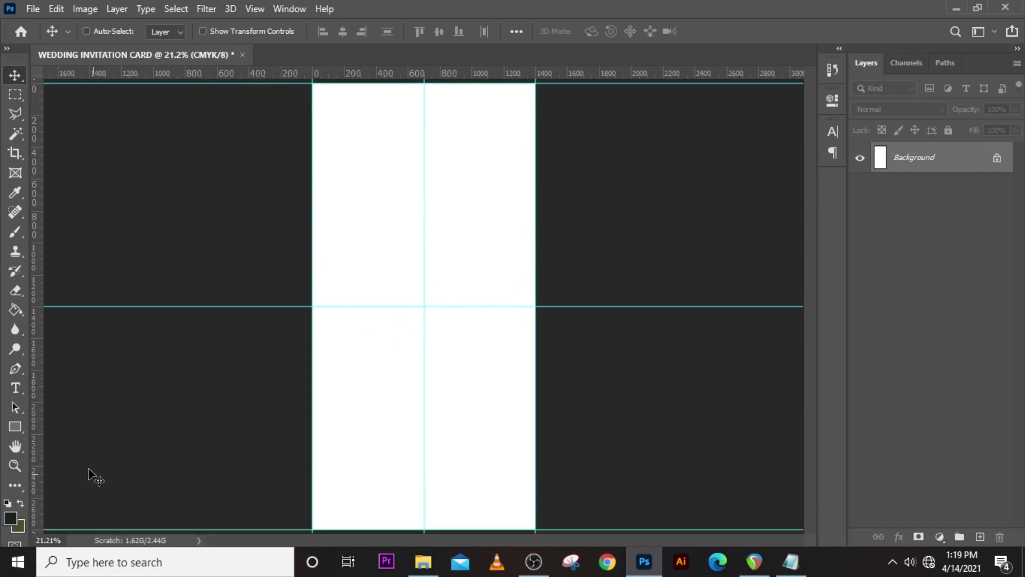
- Draw a 1400 x 2800 px rectangle shape covering the whole canvas and remove its fill
{"action": "left_click_drag", "start_coordinate": [21, 421], "coordinate": [58, 428]}
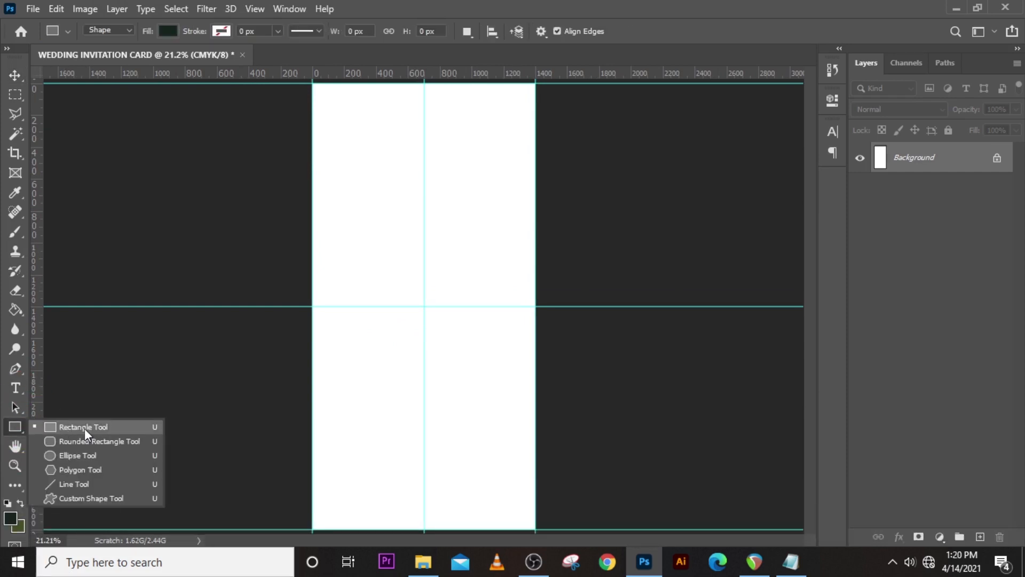
{"action": "left_click", "coordinate": [85, 428]}
{"action": "left_click_drag", "start_coordinate": [316, 85], "coordinate": [535, 530]}
{"action": "left_click", "coordinate": [620, 189]}
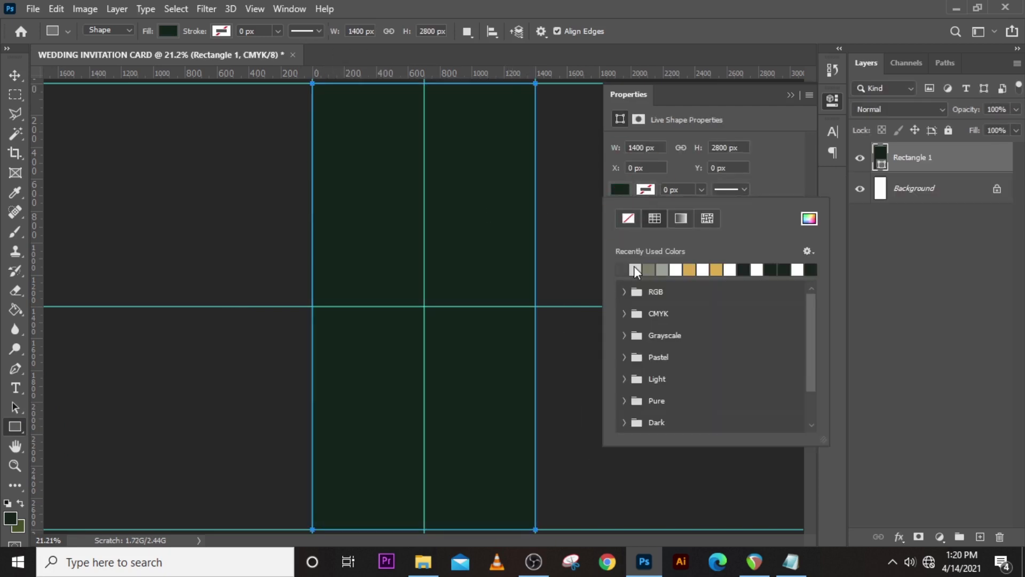
{"action": "left_click", "coordinate": [628, 216]}
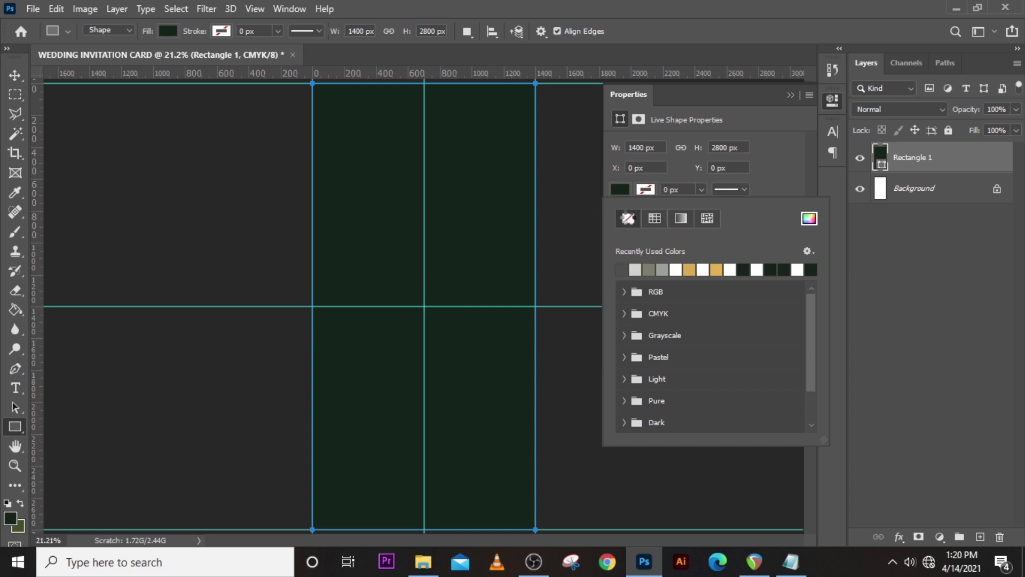
- Set the rectangle's stroke to the solid colour #9aa198
{"action": "left_click", "coordinate": [647, 188]}
{"action": "left_click", "coordinate": [648, 187]}
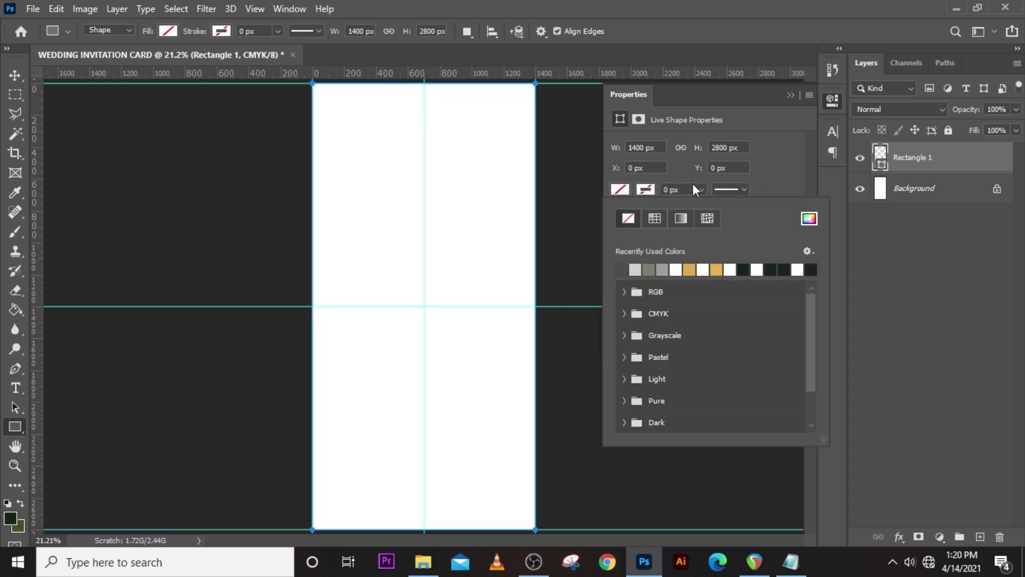
{"action": "left_click", "coordinate": [809, 219]}
{"action": "type", "text": "9AA19"}
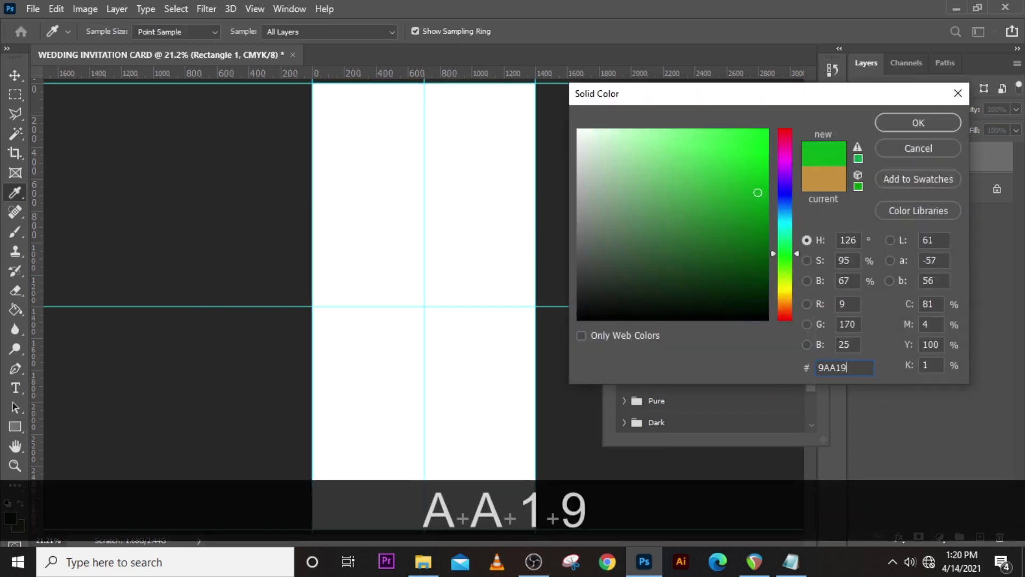
{"action": "type", "text": "9"}
{"action": "left_click", "coordinate": [919, 122]}
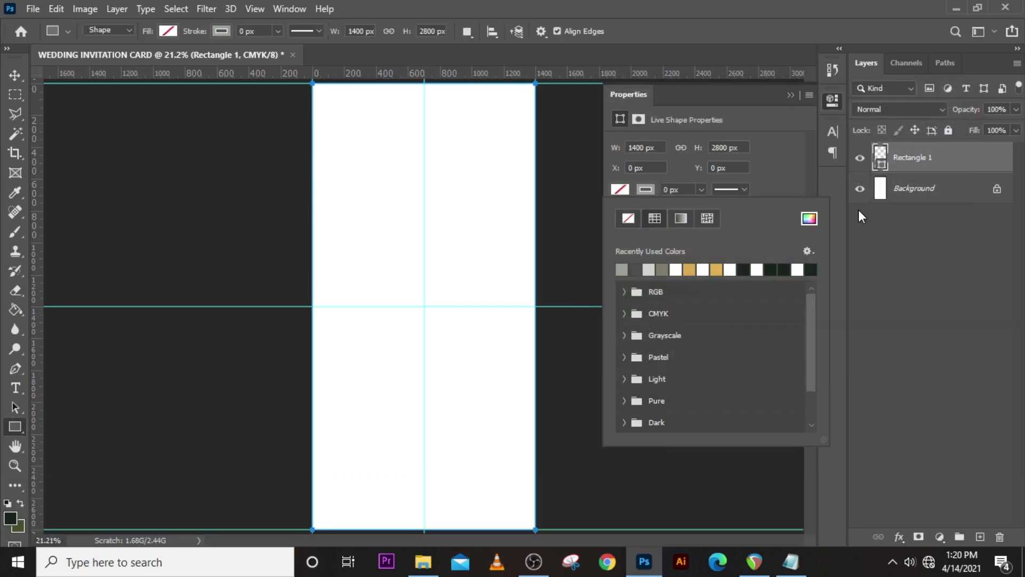
- Set the rectangle's stroke width to 60 px
{"action": "left_click", "coordinate": [682, 196]}
{"action": "left_click", "coordinate": [656, 189]}
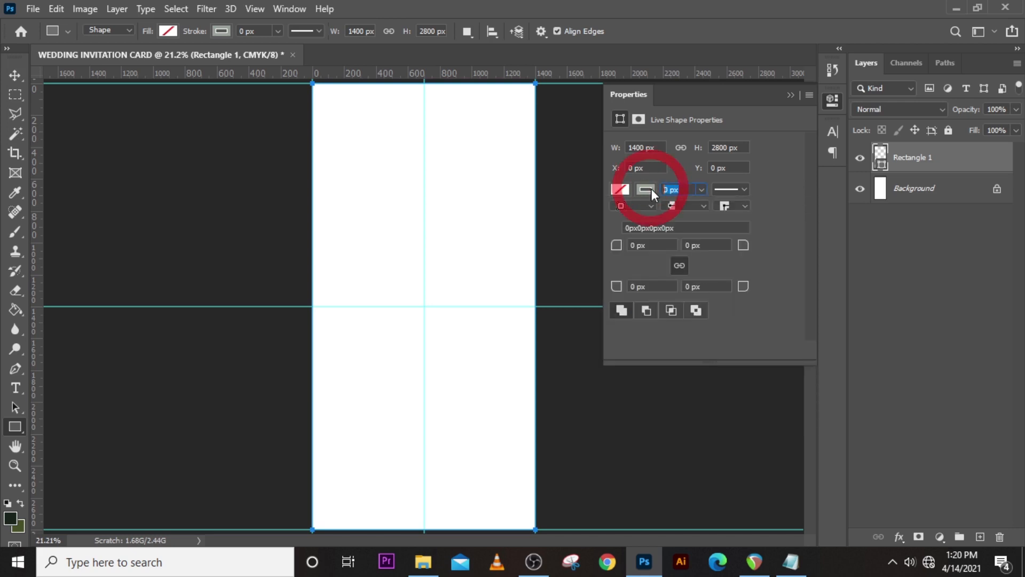
{"action": "type", "text": "60"}
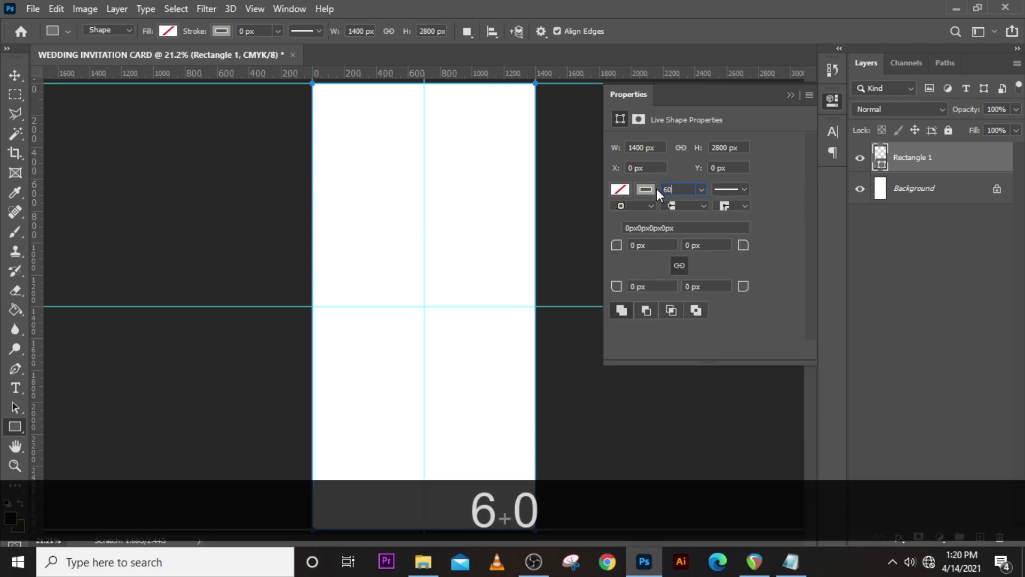
{"action": "key", "text": "Return"}
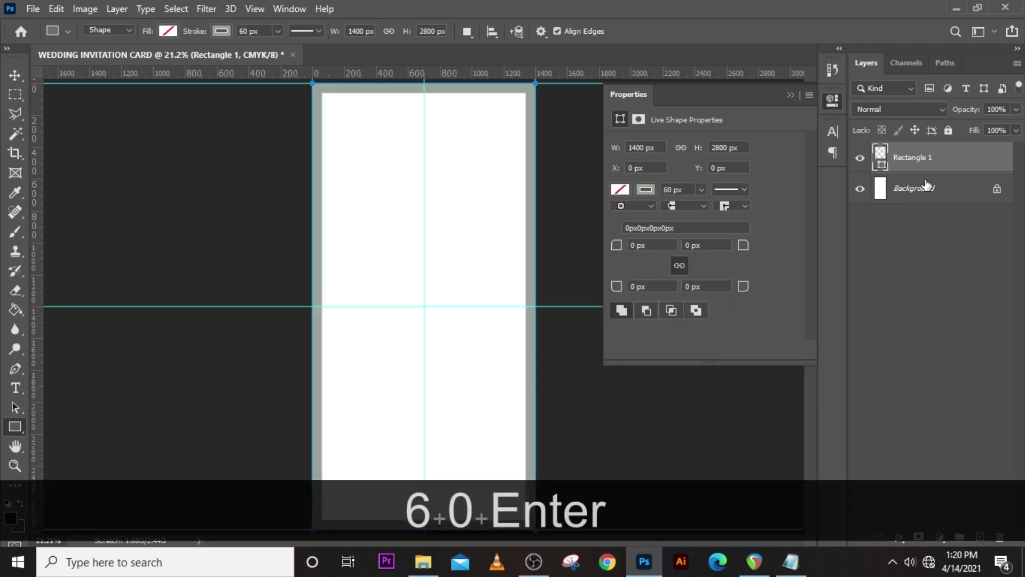
- Duplicate the rectangle layer and set the copy's stroke colour to #7E7D6B
{"action": "key", "text": "ctrl+j"}
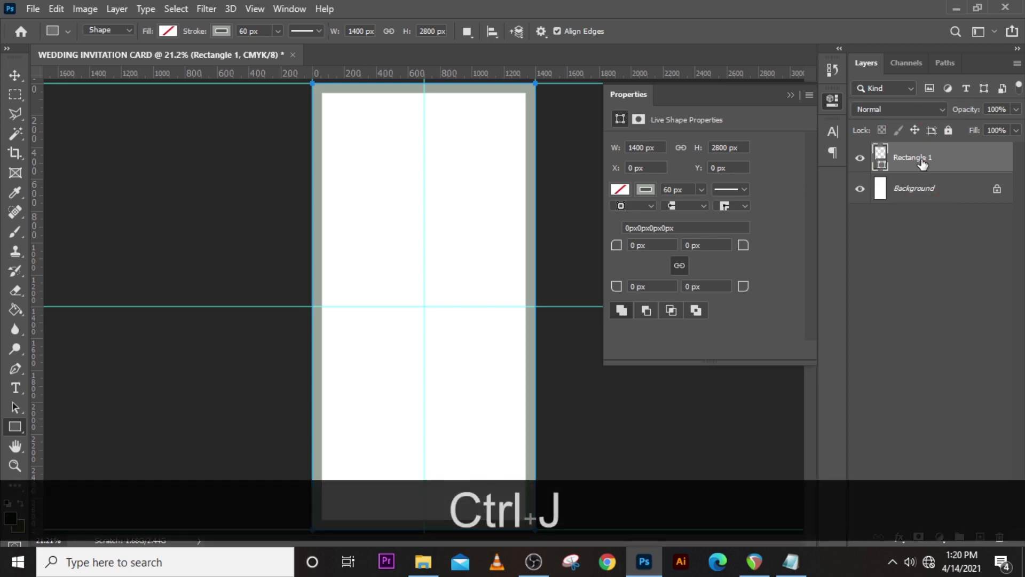
{"action": "left_click", "coordinate": [647, 190]}
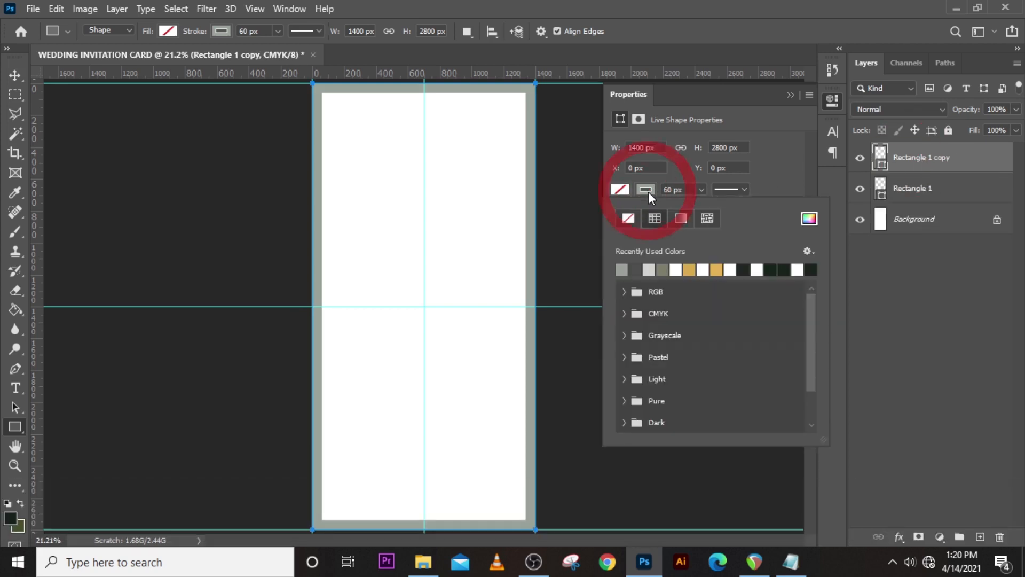
{"action": "left_click", "coordinate": [811, 220]}
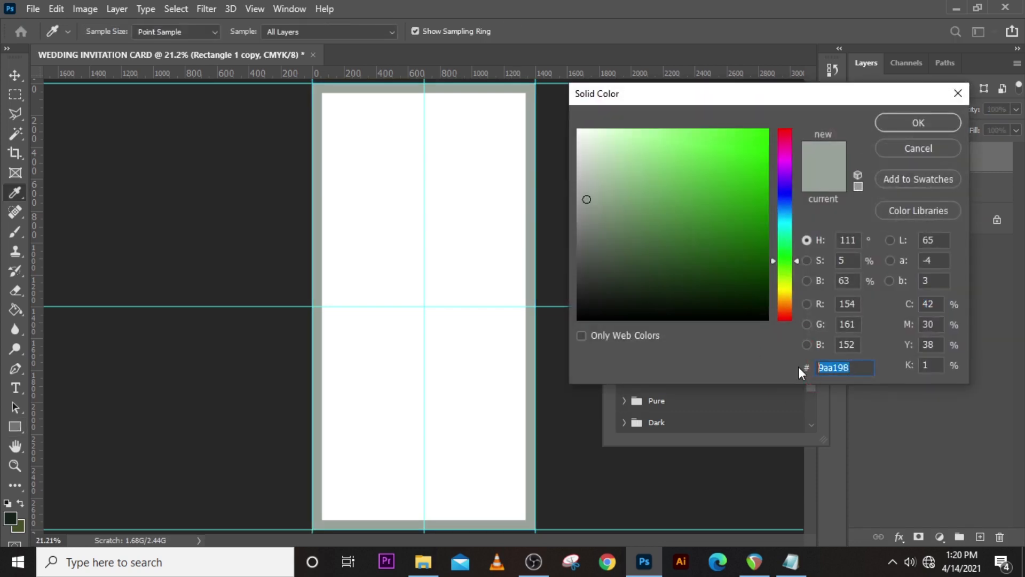
{"action": "type", "text": "7E7D66"}
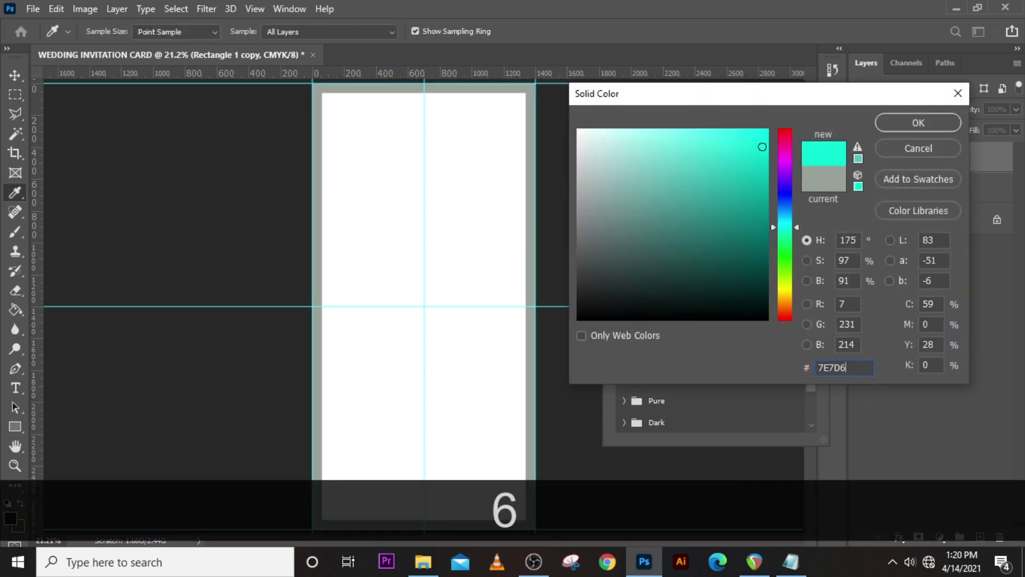
{"action": "key", "text": "BackSpace"}
{"action": "type", "text": "B"}
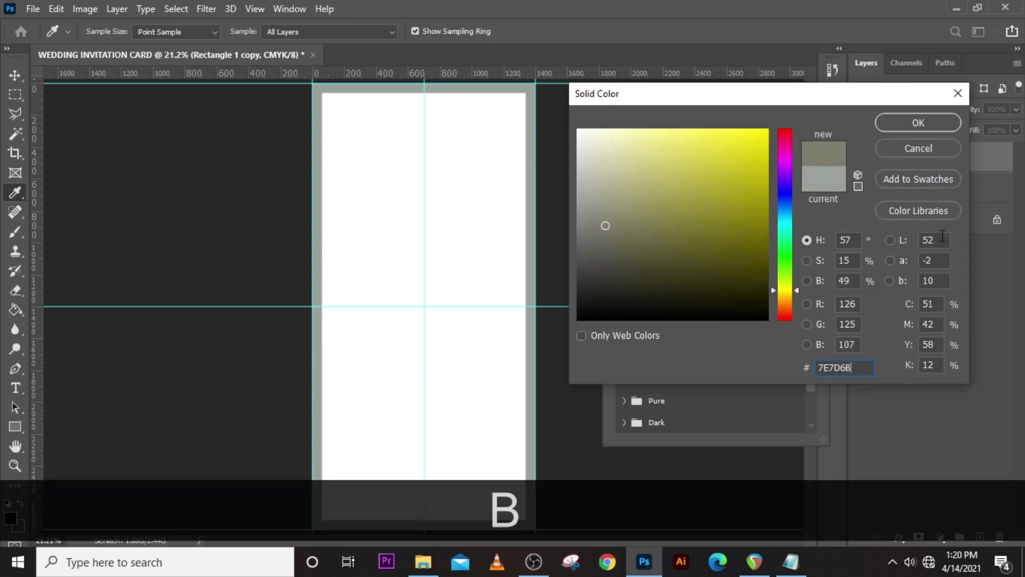
{"action": "left_click", "coordinate": [917, 129]}
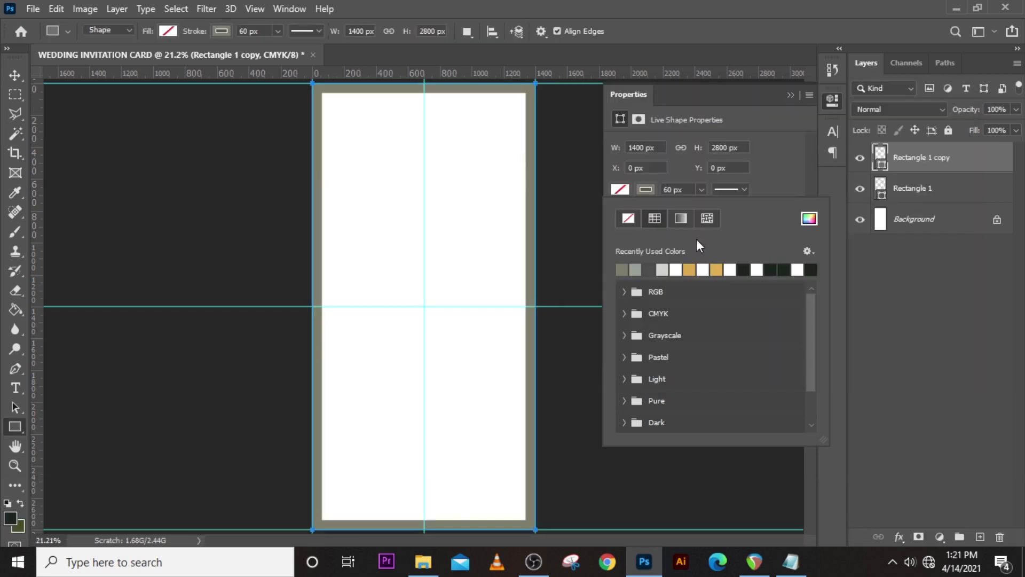
- Set the duplicated rectangle's stroke width to 30 px
{"action": "left_click", "coordinate": [695, 189]}
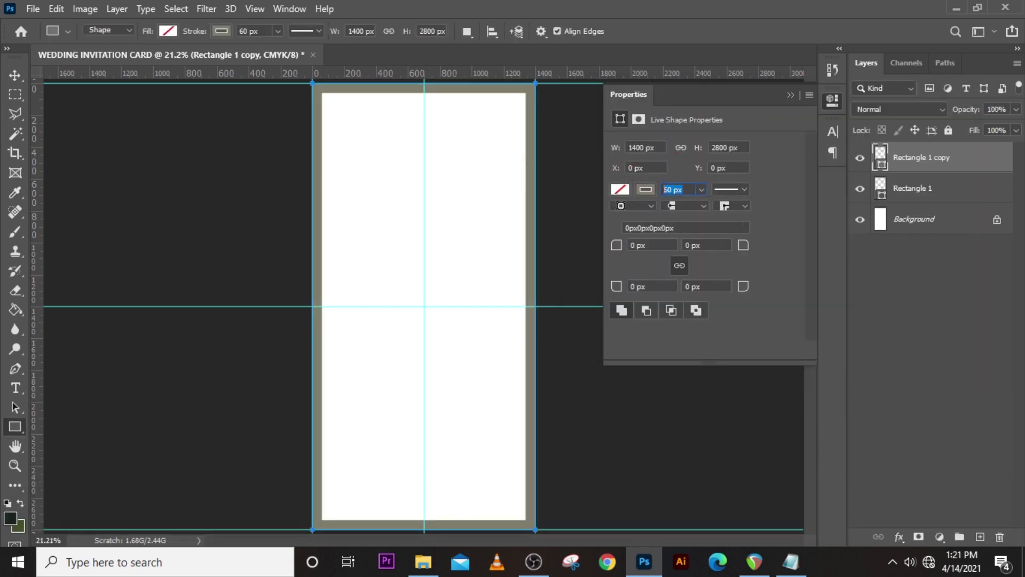
{"action": "type", "text": "30"}
{"action": "key", "text": "Return"}
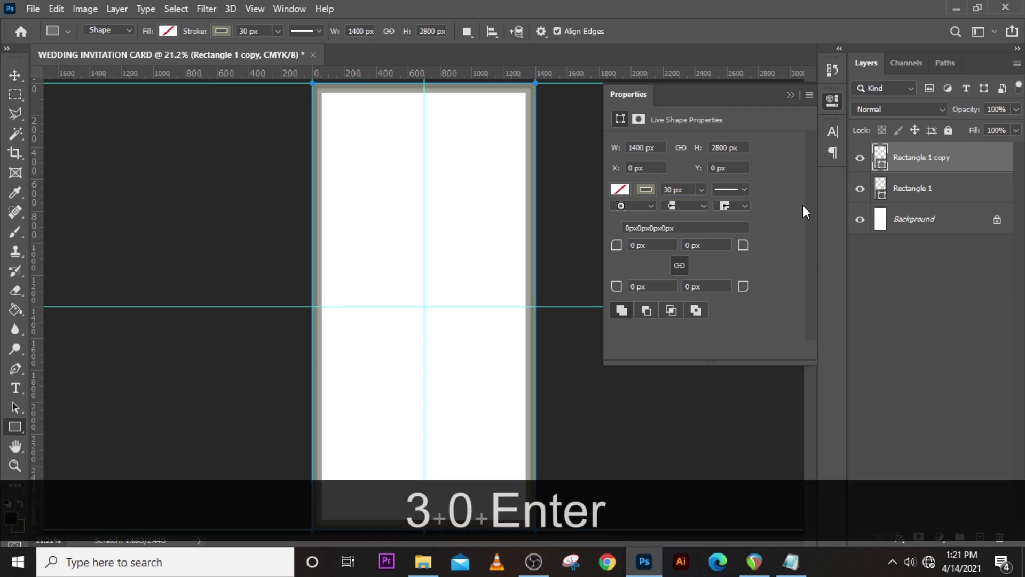
- Duplicate the 30 px border layer and set the new copy's stroke colour to #D1D1CD
{"action": "key", "text": "ctrl+j"}
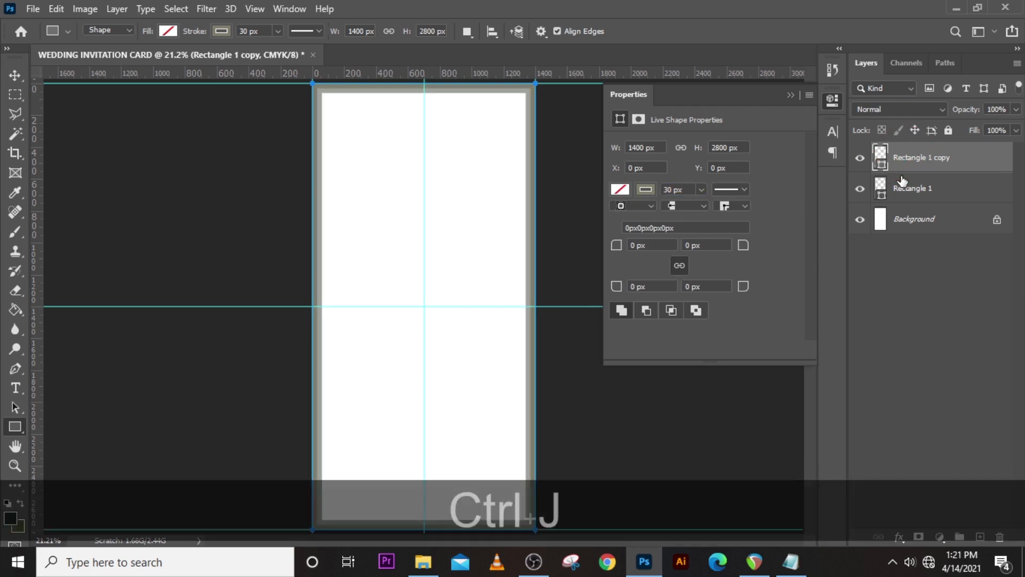
{"action": "left_click", "coordinate": [622, 188]}
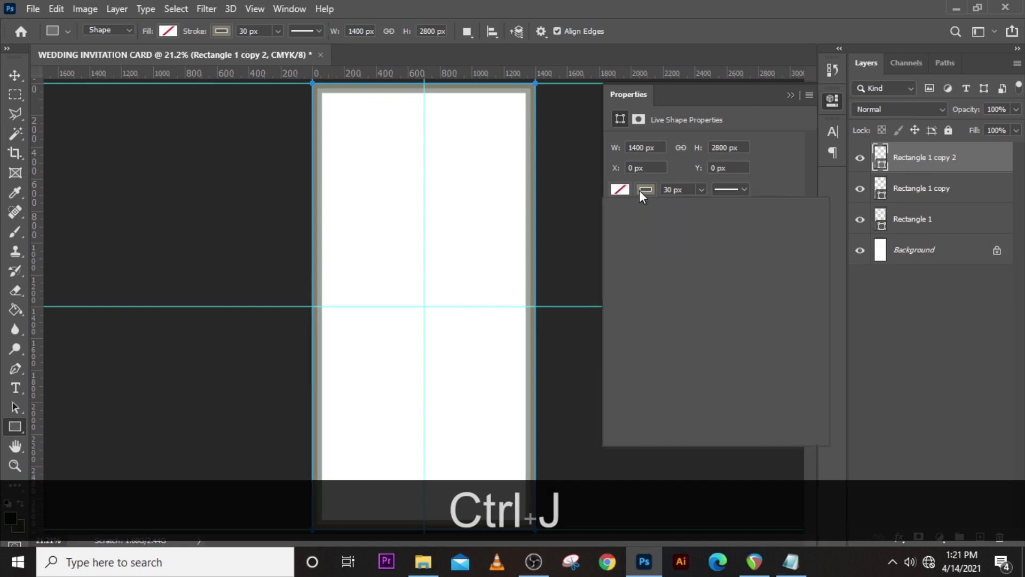
{"action": "left_click", "coordinate": [809, 219]}
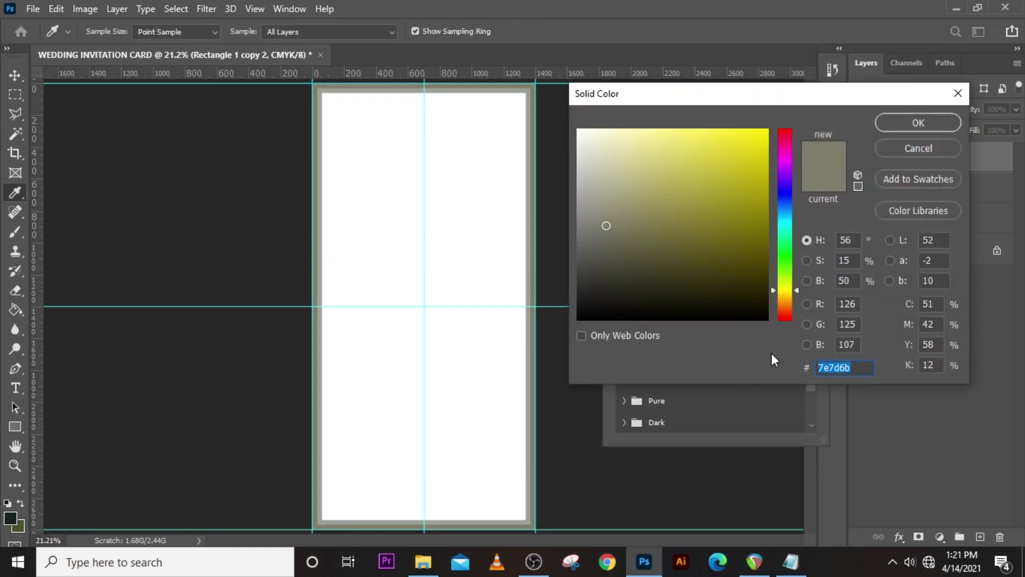
{"action": "type", "text": "D1D1CD"}
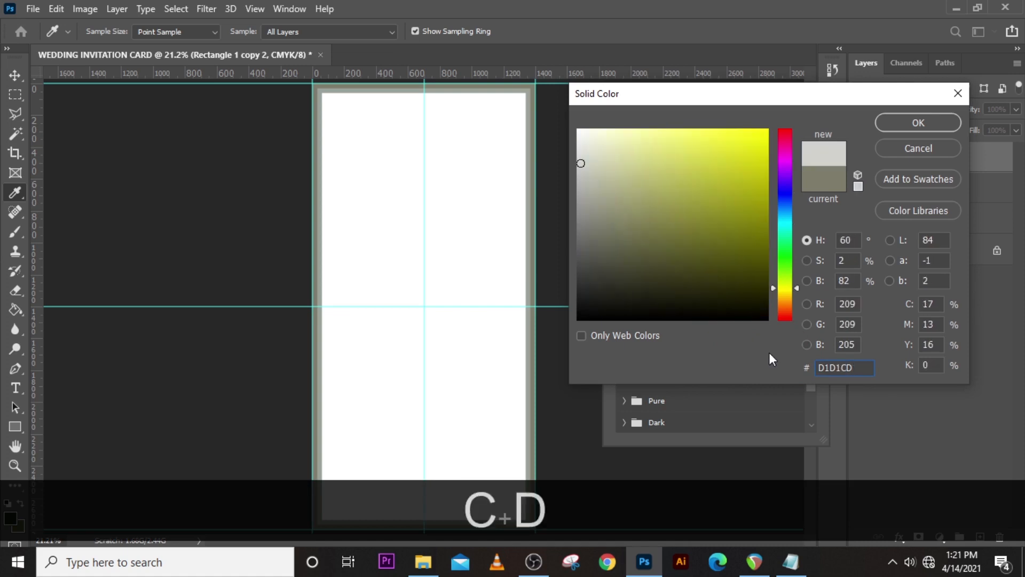
{"action": "left_click", "coordinate": [919, 124]}
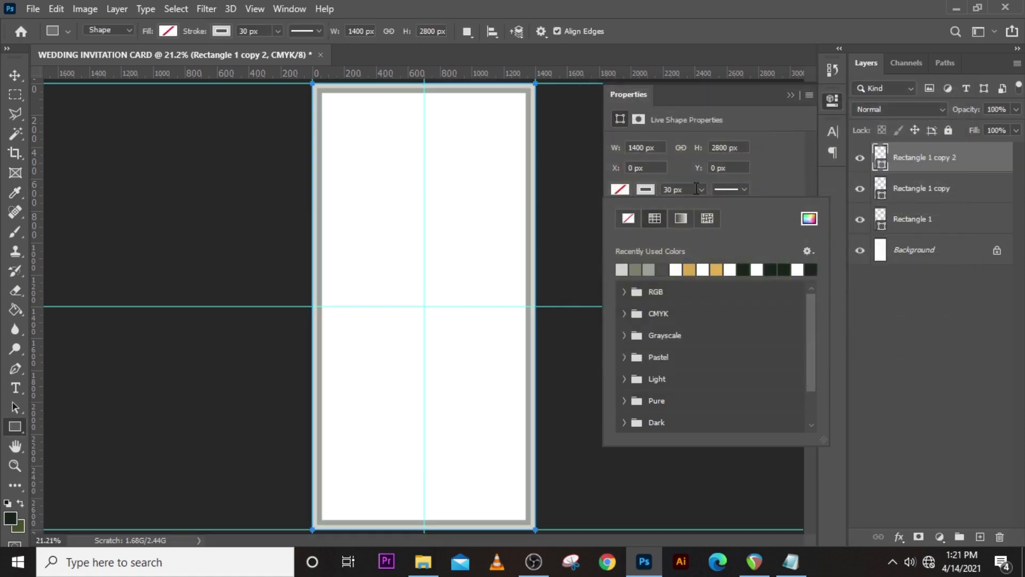
- Set the light grey border's stroke width to 15 px
{"action": "left_click", "coordinate": [688, 189]}
{"action": "left_click", "coordinate": [689, 189]}
{"action": "left_click", "coordinate": [639, 186]}
{"action": "type", "text": "15"}
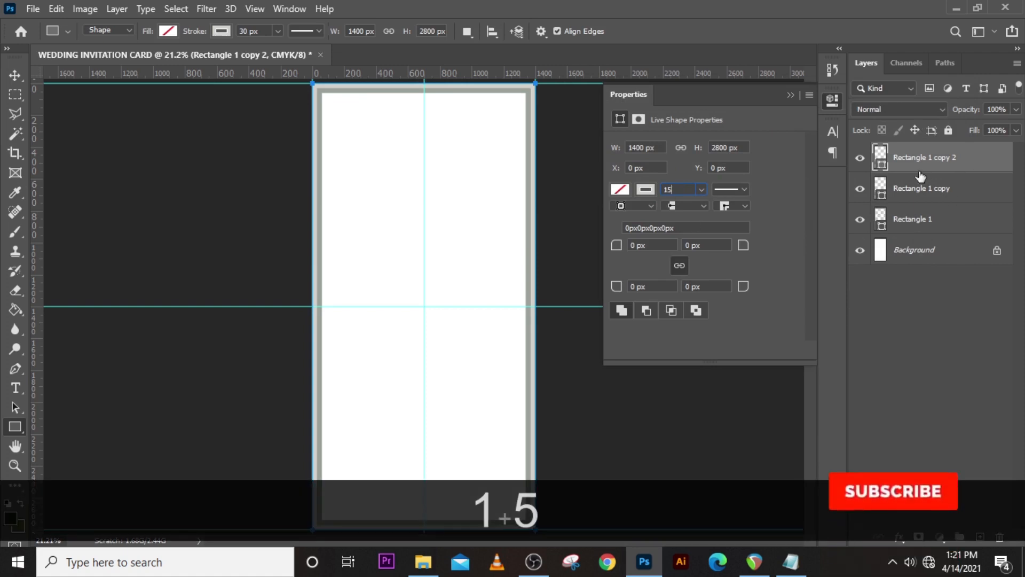
{"action": "key", "text": "Return"}
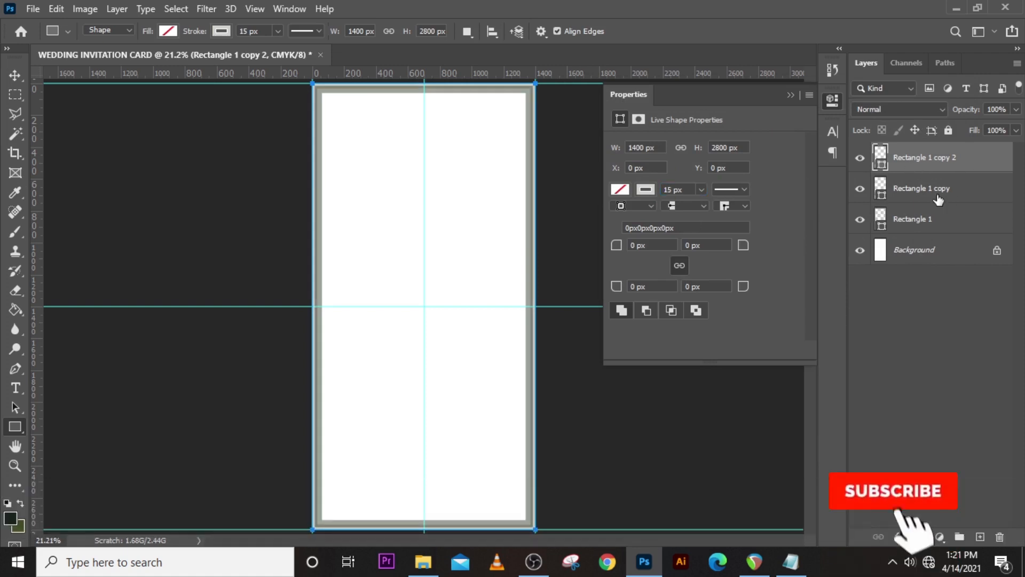
- Scale the 15 px light grey border proportionally about its centre to about 87%, inside the outer borders
{"action": "key", "text": "ctrl+equal"}
{"action": "scroll", "coordinate": [731, 172], "scroll_direction": "up", "scroll_amount": 3}
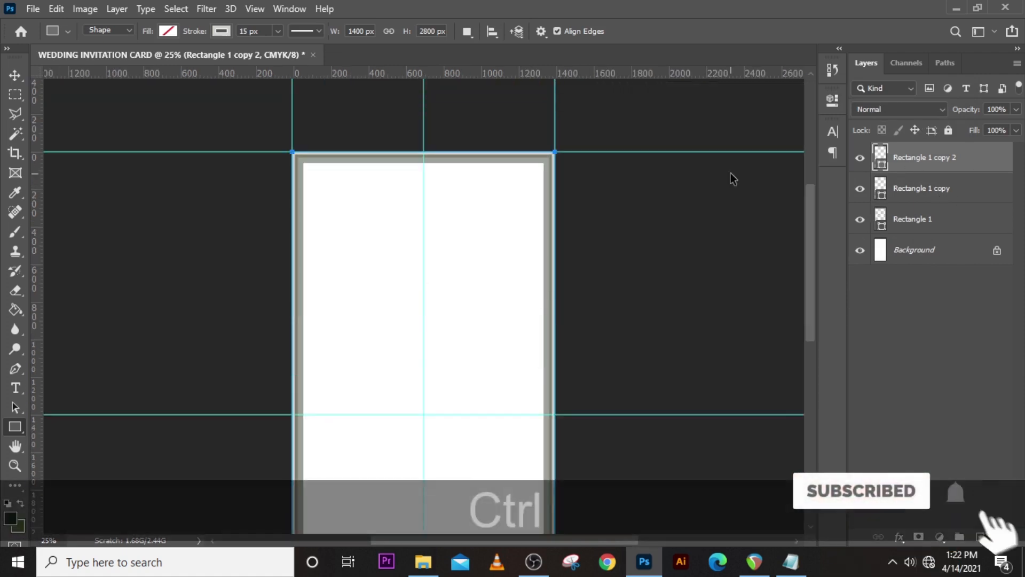
{"action": "key", "text": "ctrl+t"}
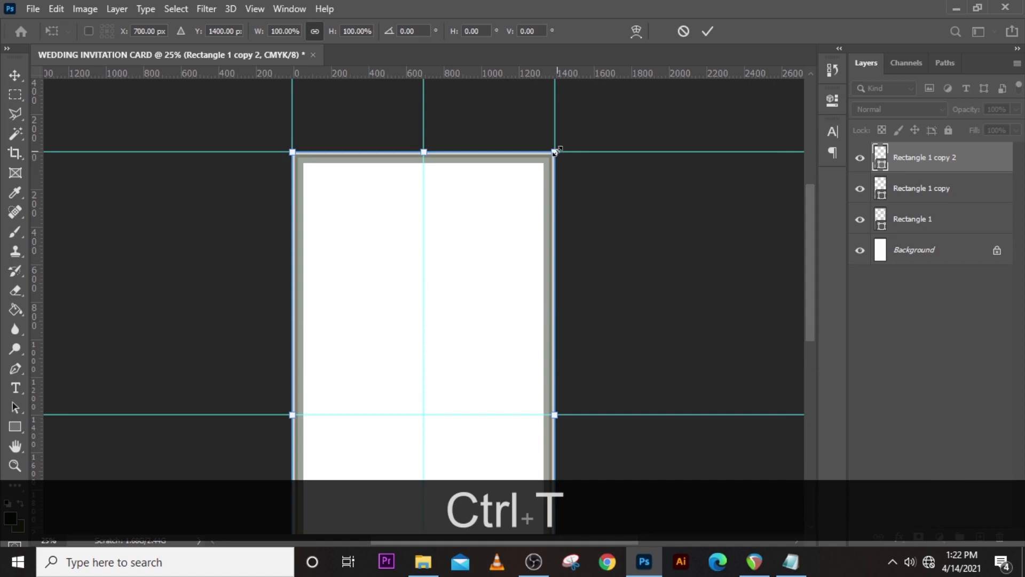
{"action": "left_click_drag", "start_coordinate": [556, 152], "coordinate": [523, 178]}
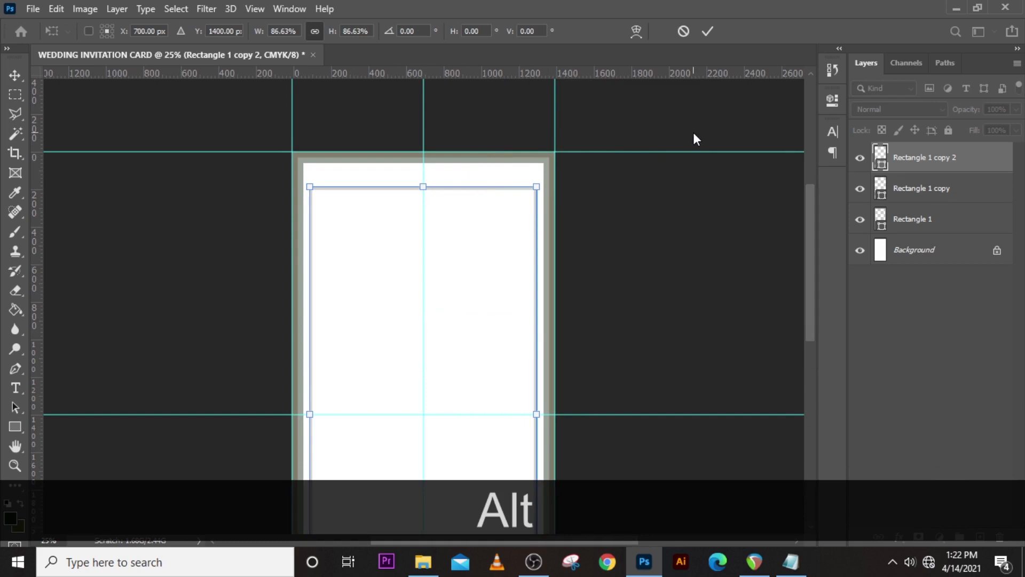
- Move the scaled inner border up about 96 px, close to the top edge of the outer frame
{"action": "key", "text": "Up"}
{"action": "key", "text": "Up"}
{"action": "key", "text": "Up"}
{"action": "key", "text": "Up"}
{"action": "key", "text": "Up"}
{"action": "key", "text": "Up"}
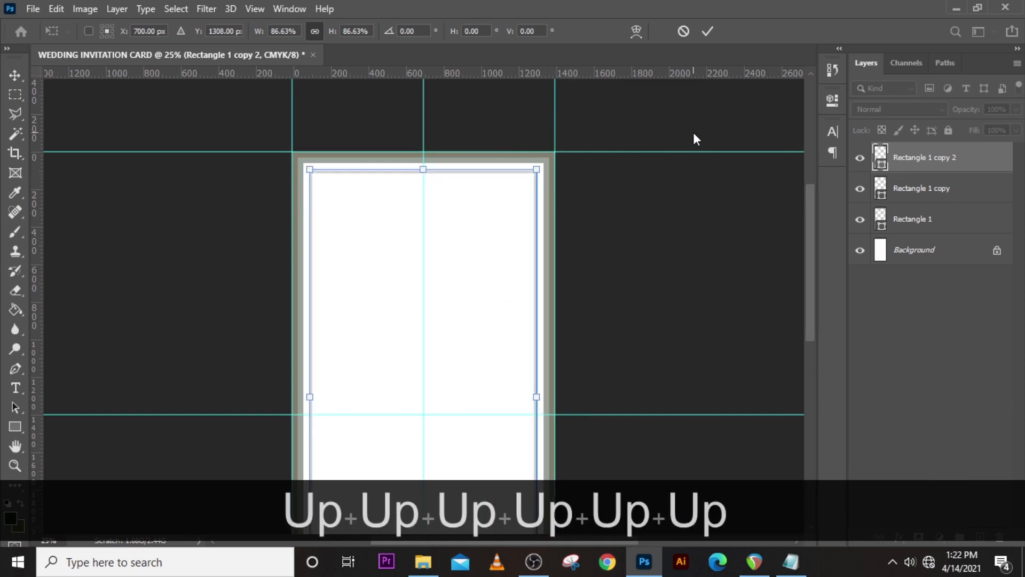
{"action": "key", "text": "Up"}
- Stretch the inner border's bottom edge down near the outer frame, bringing its height to about 93%
{"action": "scroll", "coordinate": [608, 252], "scroll_direction": "down", "scroll_amount": 5}
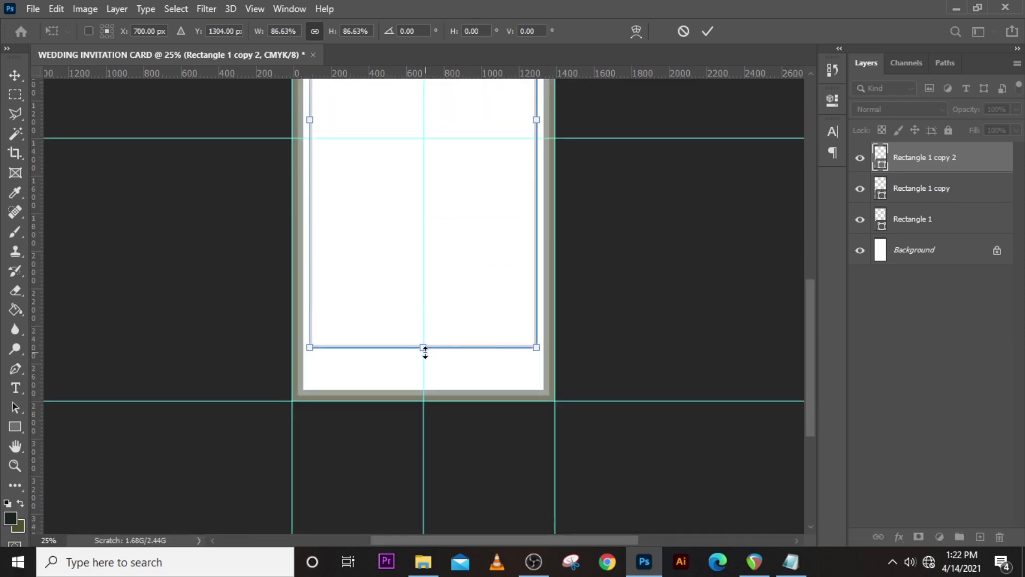
{"action": "key", "text": "shift"}
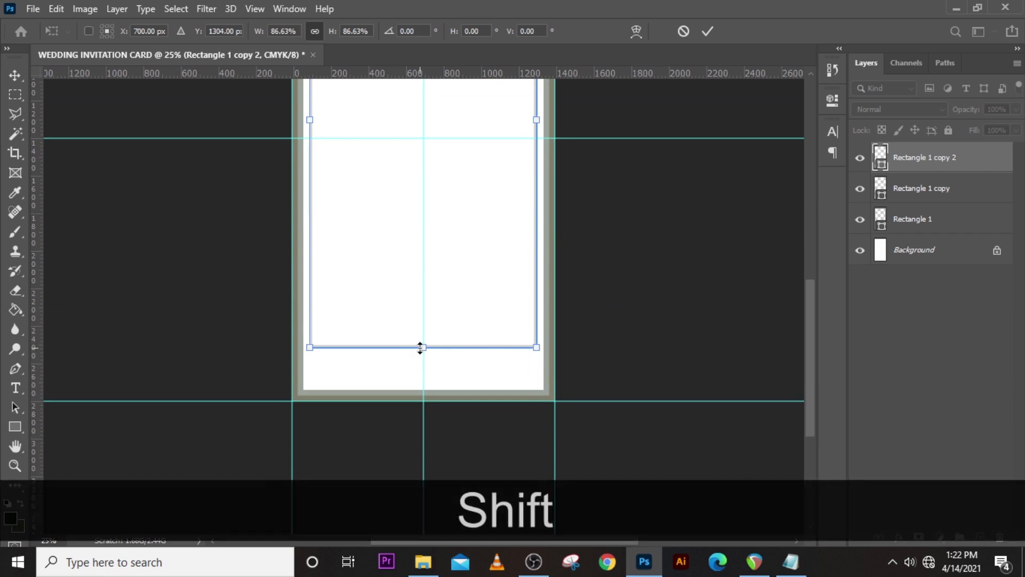
{"action": "left_click_drag", "start_coordinate": [420, 348], "coordinate": [422, 383]}
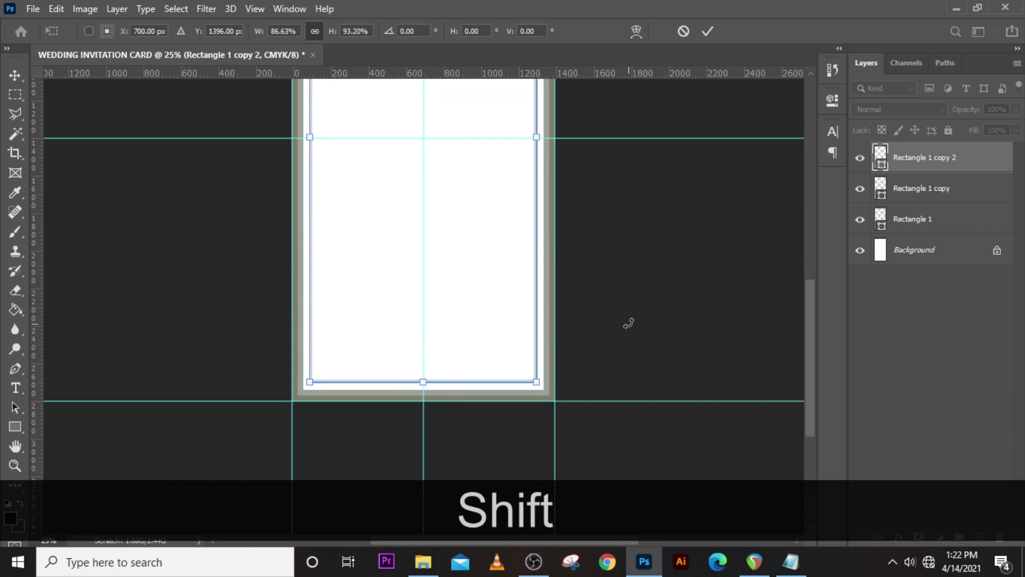
- Commit the border transform, place floral image 53 directly above the Background layer, and flip it vertically
{"action": "key", "text": "Return"}
{"action": "left_click", "coordinate": [909, 254]}
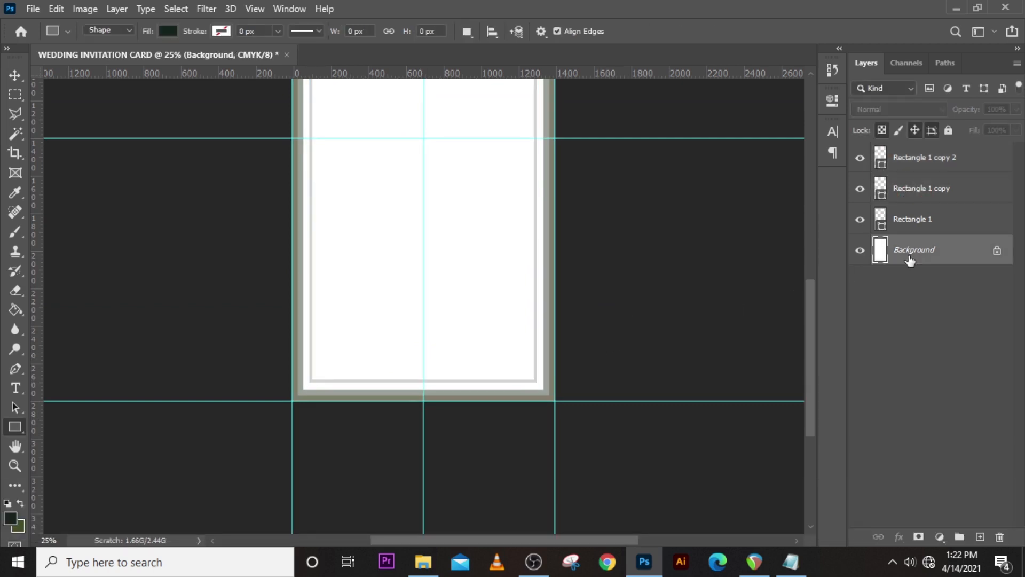
{"action": "left_click", "coordinate": [426, 572]}
{"action": "left_click_drag", "start_coordinate": [395, 199], "coordinate": [582, 473]}
{"action": "right_click", "coordinate": [455, 514]}
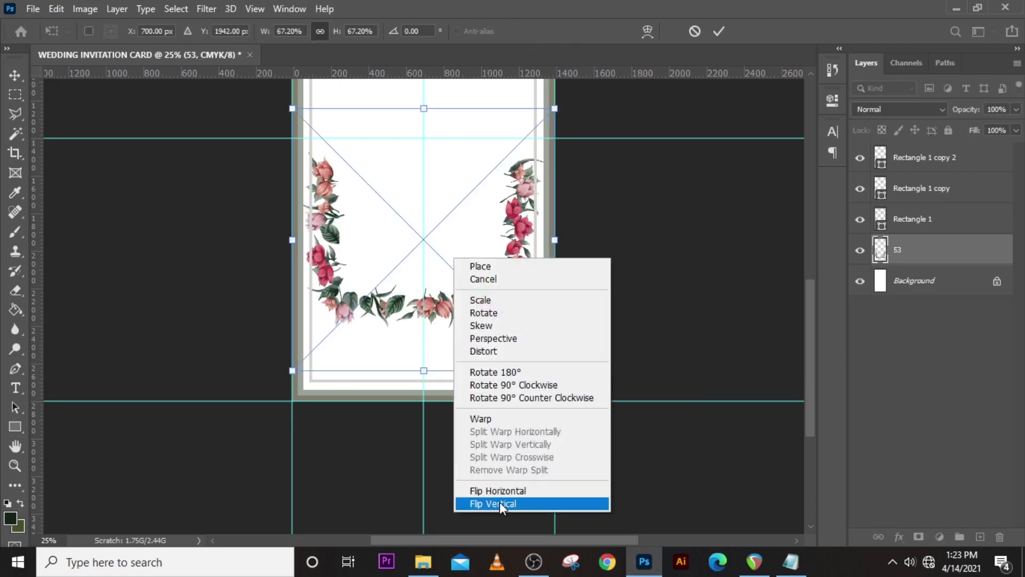
{"action": "left_click", "coordinate": [499, 503]}
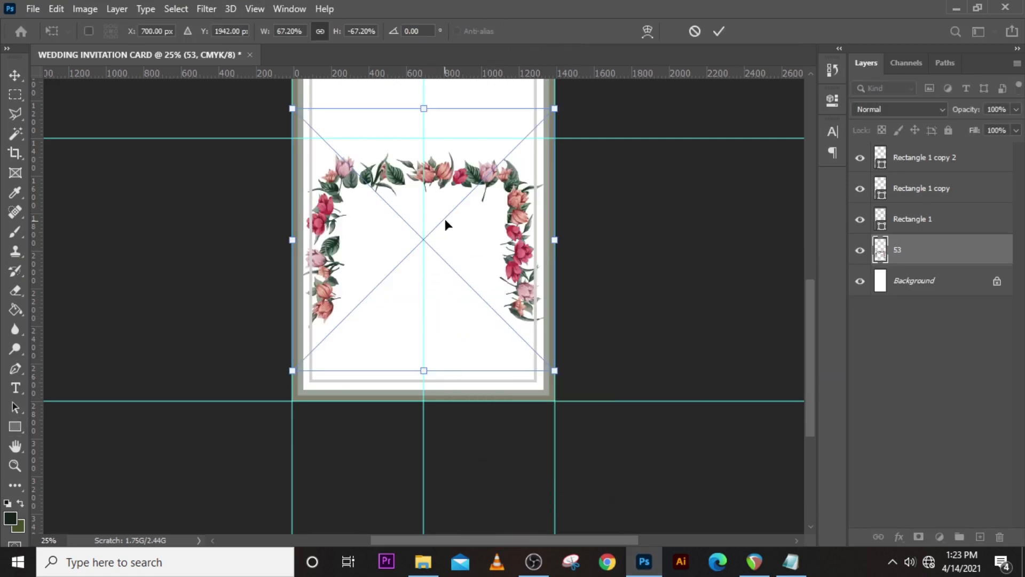
- Move the flipped floral artwork to the card's bottom edge and scale it proportionally to about 79%, so mostly its top row of flowers shows
{"action": "left_click_drag", "start_coordinate": [445, 220], "coordinate": [458, 437]}
{"action": "left_click_drag", "start_coordinate": [554, 320], "coordinate": [576, 298]}
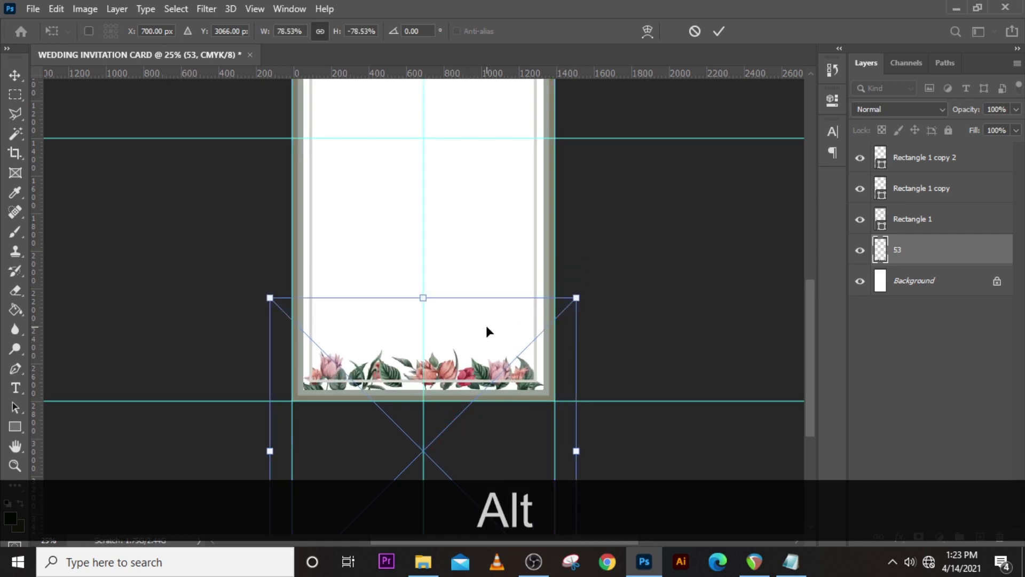
{"action": "left_click_drag", "start_coordinate": [485, 325], "coordinate": [483, 341]}
{"action": "key", "text": "Return"}
- Group the three border rectangles with the floral layer and name the group BG
{"action": "left_click", "coordinate": [943, 160]}
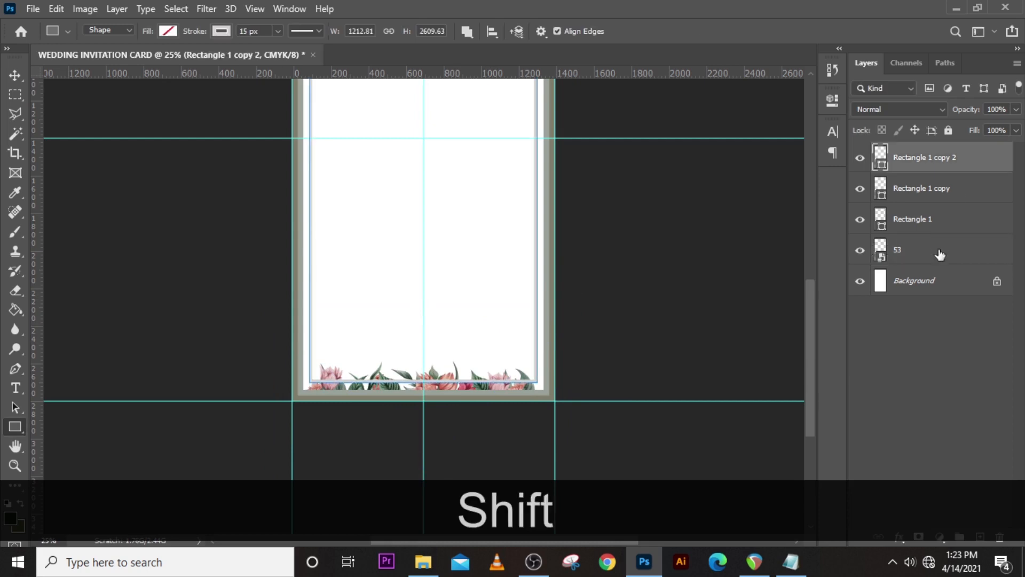
{"action": "left_click", "coordinate": [939, 255], "text": "shift"}
{"action": "key", "text": "ctrl+g"}
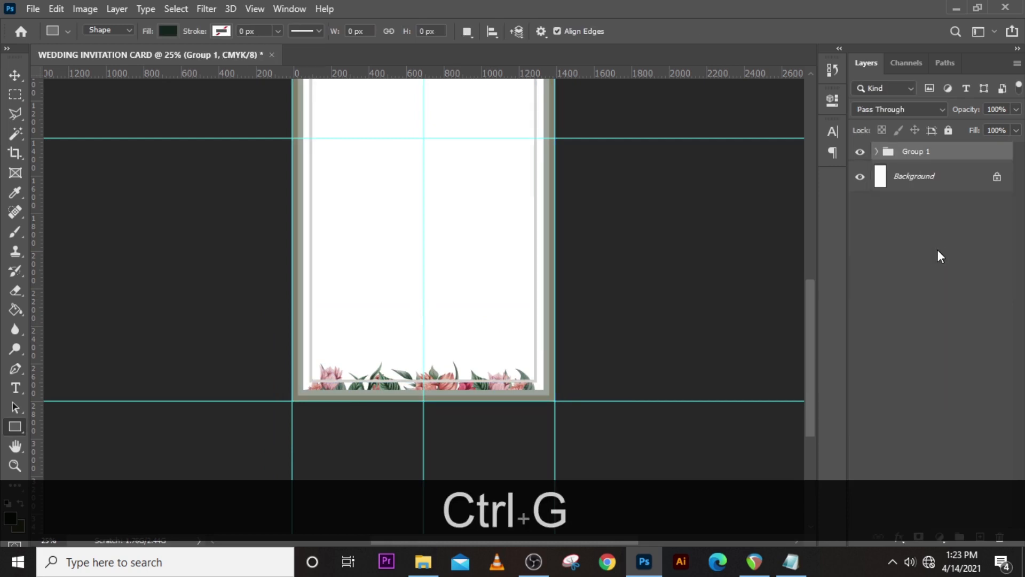
{"action": "key", "text": "Caps_Lock"}
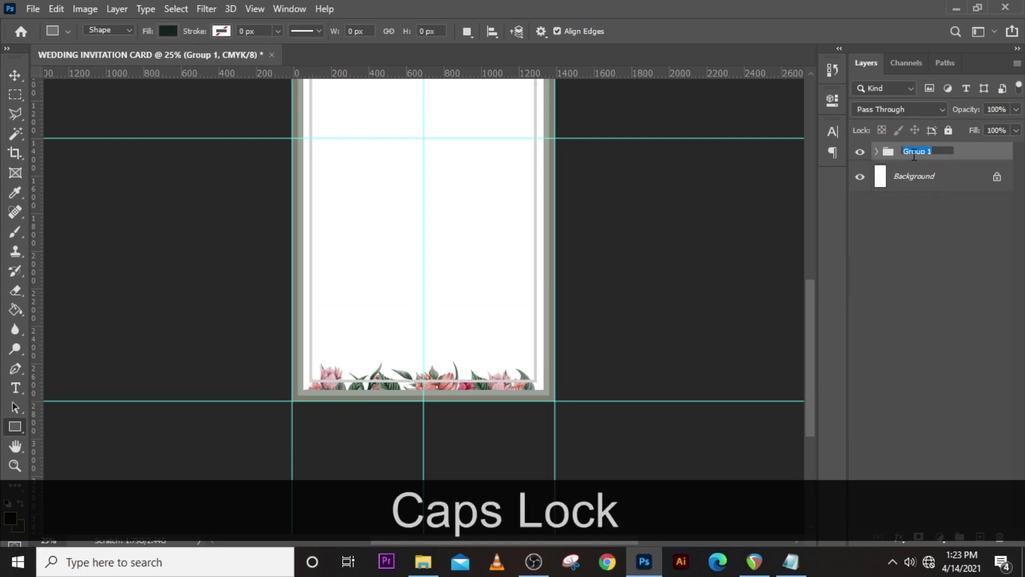
{"action": "key", "text": "BackSpace"}
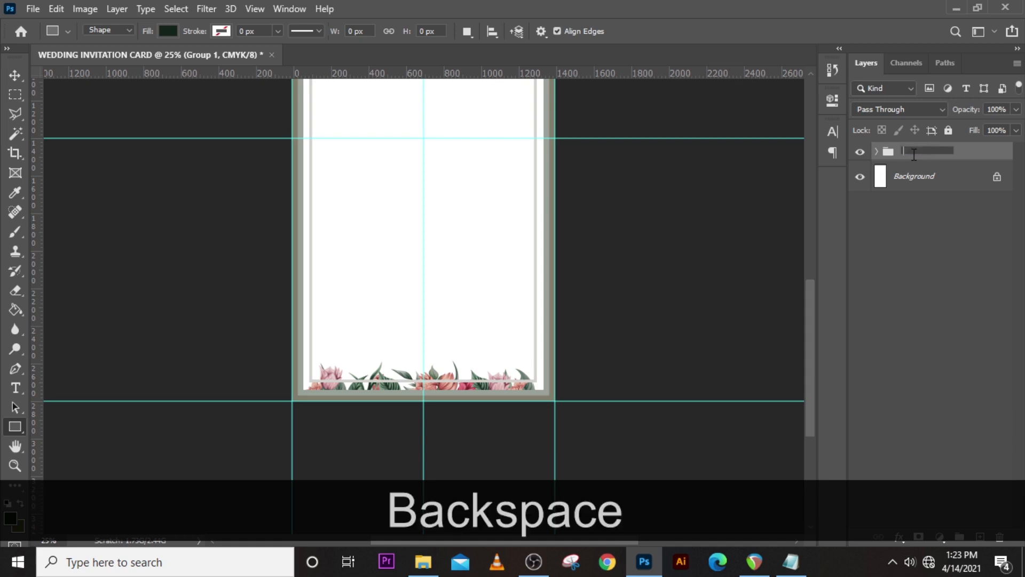
{"action": "type", "text": "BG"}
{"action": "key", "text": "Return"}
- Place ornament image 12 above the BG group, centred horizontally with its middle about 839 px down the card
{"action": "key", "text": "ctrl+0"}
{"action": "left_click", "coordinate": [423, 562]}
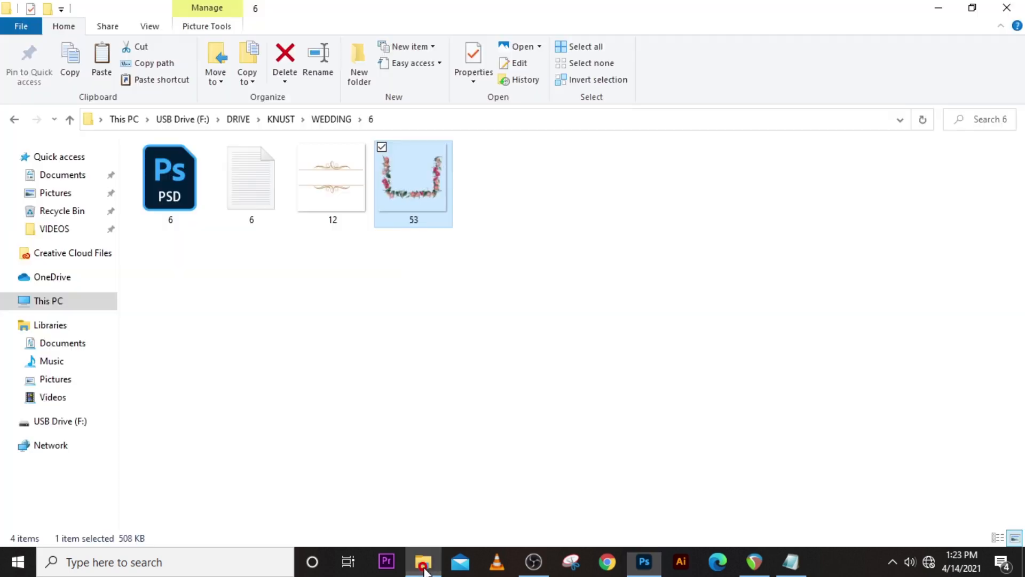
{"action": "left_click_drag", "start_coordinate": [327, 195], "coordinate": [446, 346]}
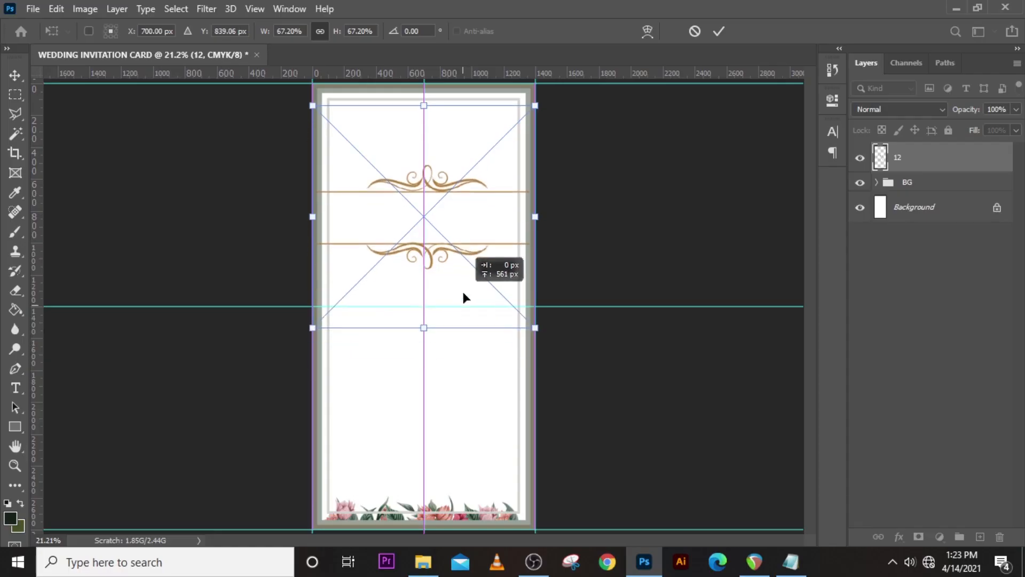
{"action": "key", "text": "Return"}
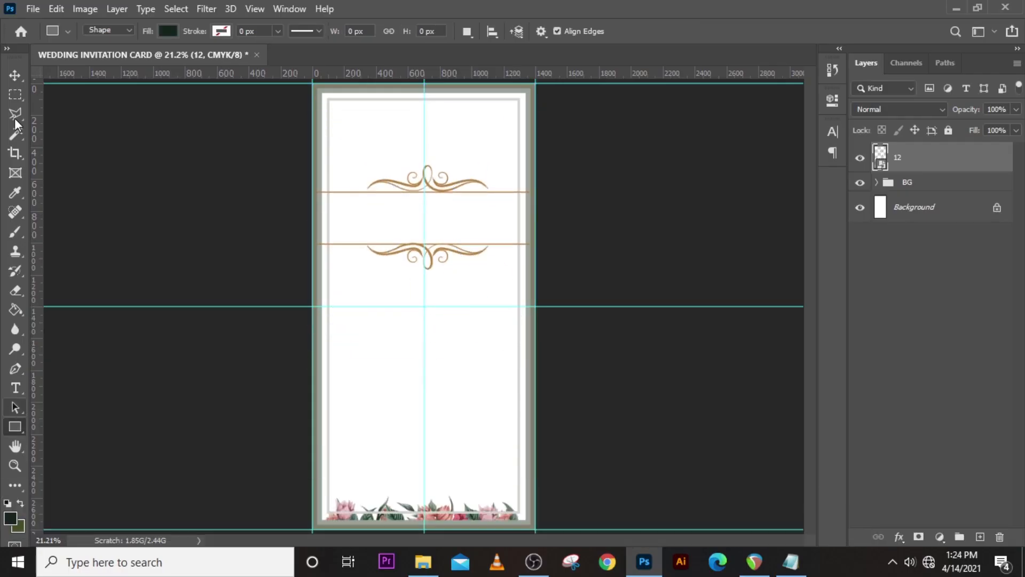
- Outline the ornament's upper flourish and line with the Polygonal Lasso and turn the selection into a layer mask
{"action": "left_click", "coordinate": [15, 118]}
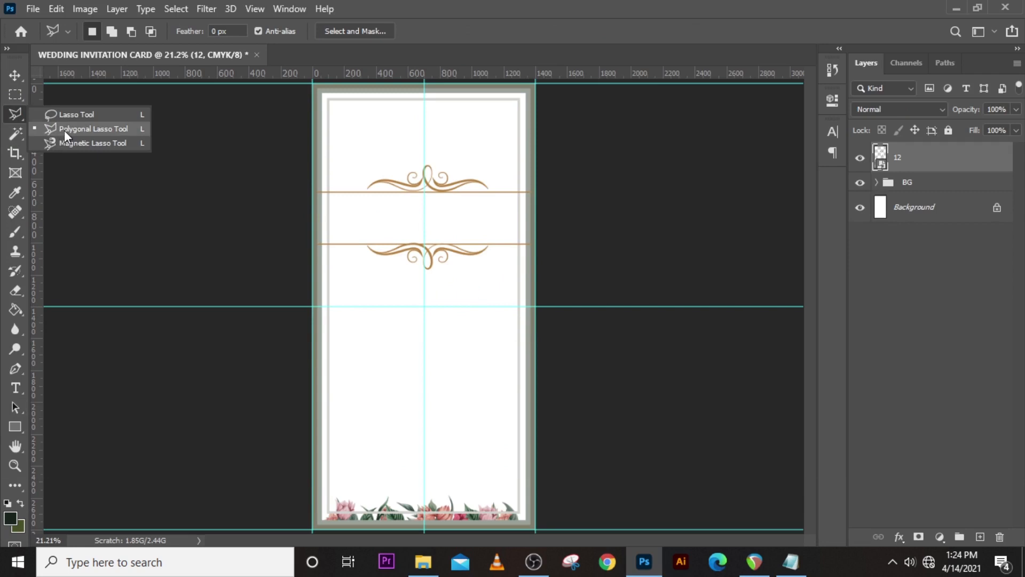
{"action": "left_click", "coordinate": [64, 130]}
{"action": "key", "text": "Caps_Lock"}
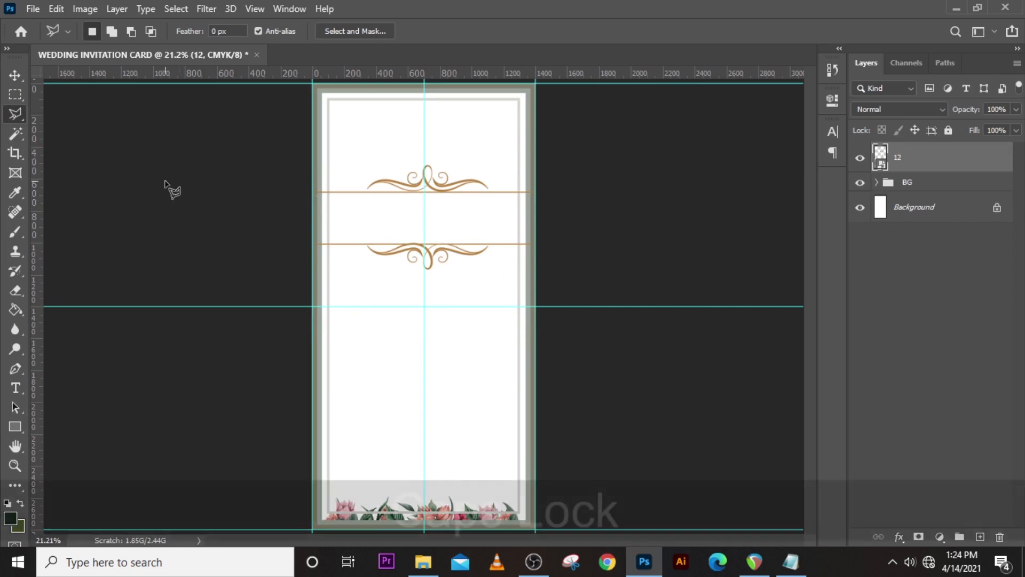
{"action": "left_click", "coordinate": [315, 219]}
{"action": "left_click", "coordinate": [572, 224]}
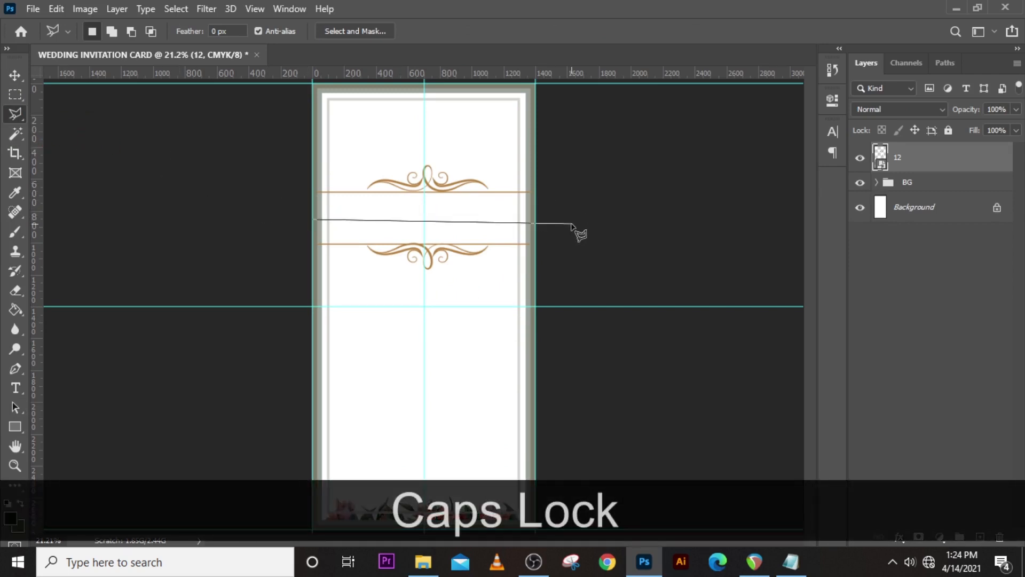
{"action": "left_click", "coordinate": [577, 142]}
{"action": "left_click", "coordinate": [399, 130]}
{"action": "left_click", "coordinate": [308, 143]}
{"action": "double_click", "coordinate": [279, 190]}
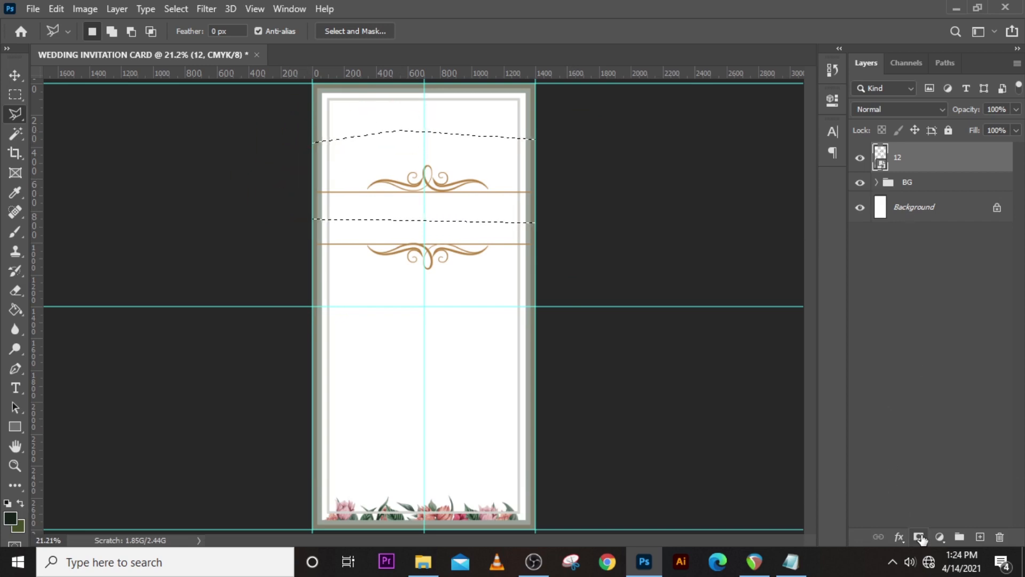
{"action": "left_click", "coordinate": [918, 536]}
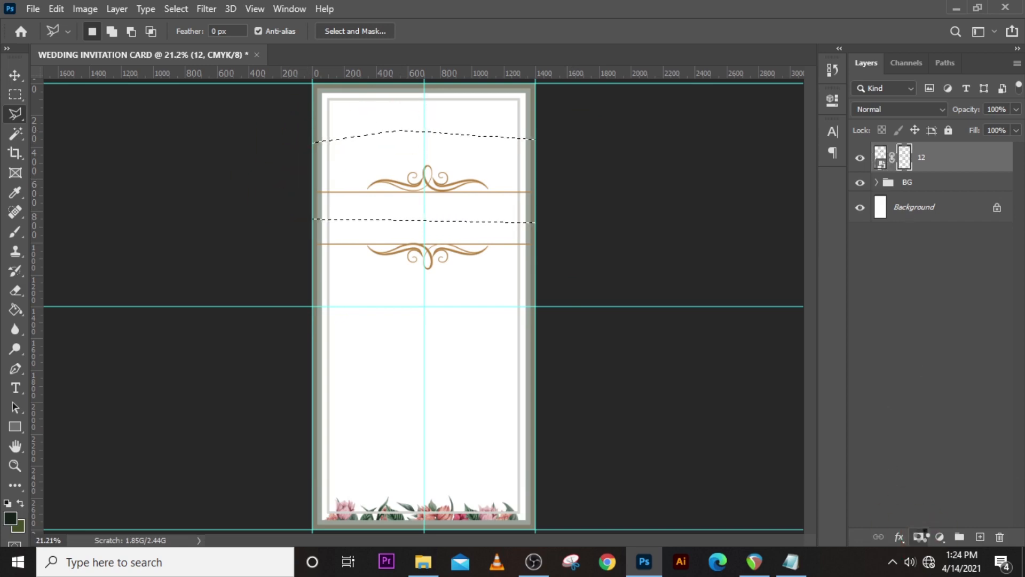
- Invert the ornament's layer mask so that the lower flourish shows instead of the upper one
{"action": "left_click", "coordinate": [833, 99]}
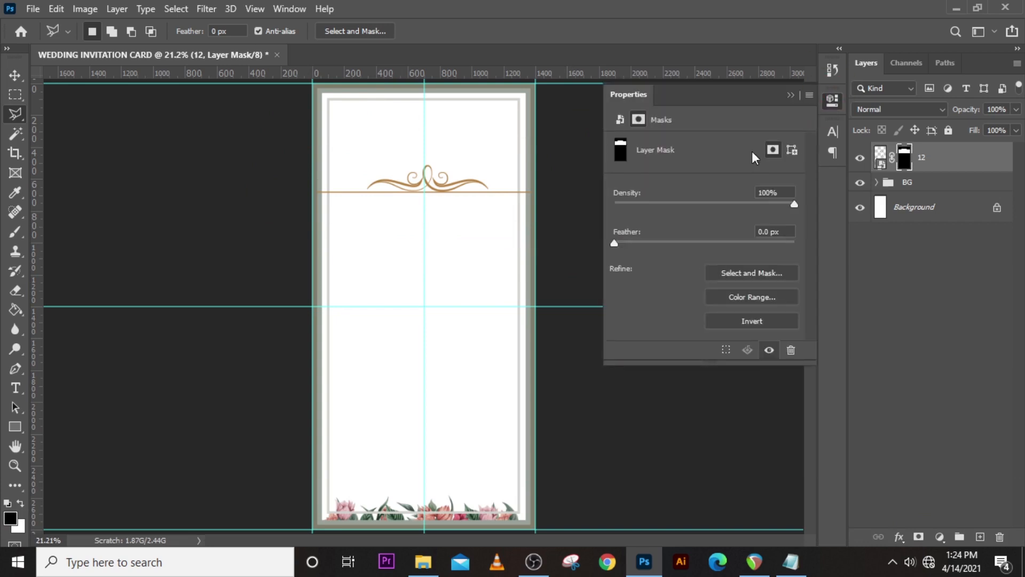
{"action": "left_click", "coordinate": [751, 322]}
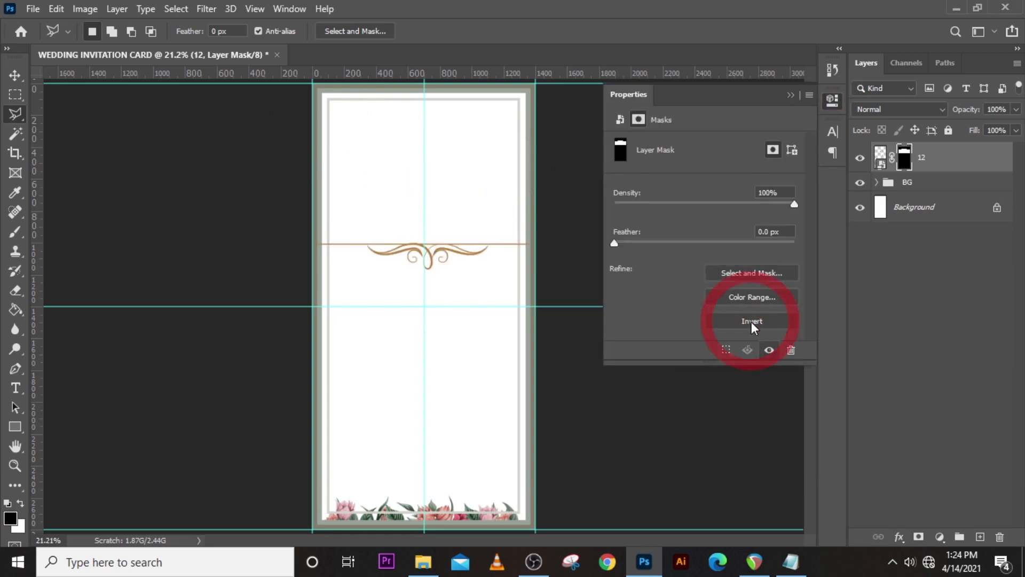
{"action": "left_click", "coordinate": [798, 93]}
- Scale the ornament down proportionally to about 480 px wide and centre it about 300 px below the card's top edge
{"action": "key", "text": "ctrl+t"}
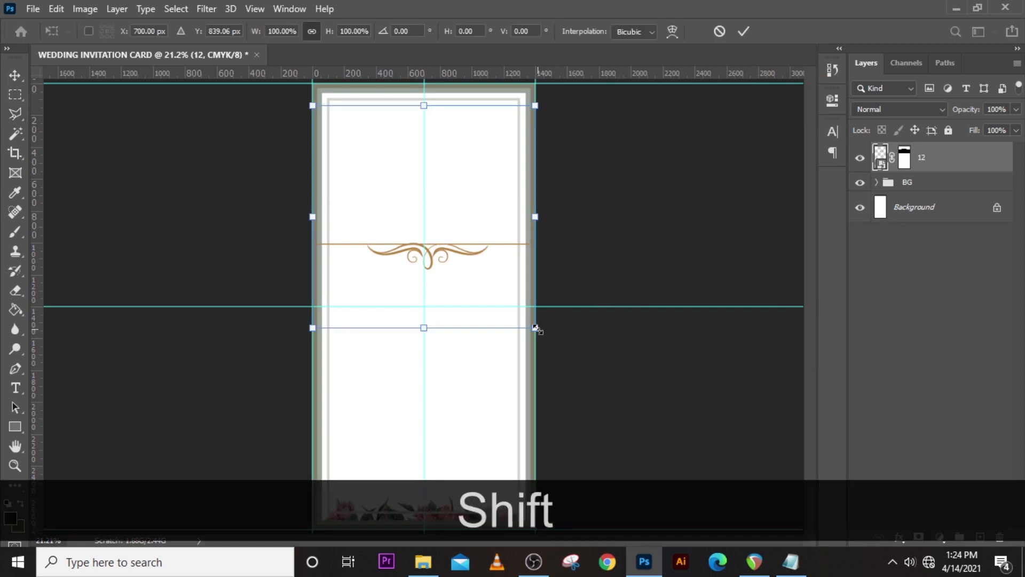
{"action": "left_click_drag", "start_coordinate": [533, 326], "coordinate": [429, 140]}
{"action": "key", "text": "Return"}
- Convert the masked ornament layer 12 to a smart object
{"action": "key", "text": "ctrl+="}
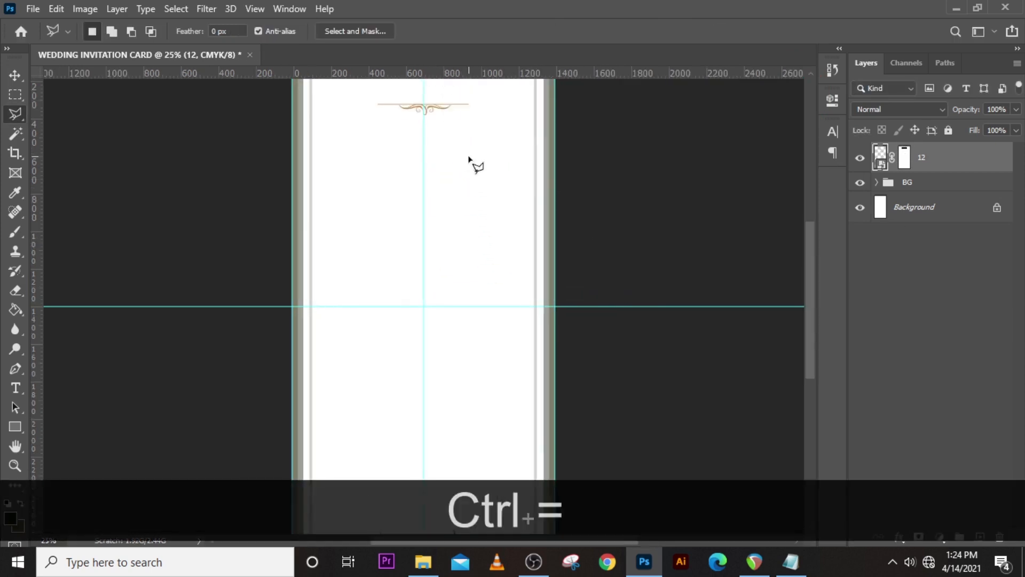
{"action": "right_click", "coordinate": [977, 170]}
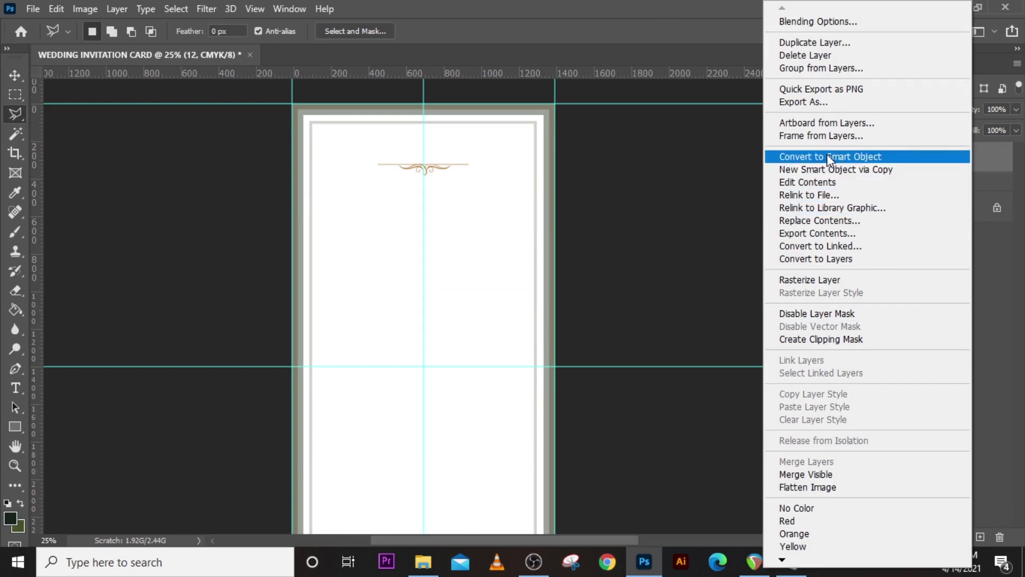
{"action": "left_click", "coordinate": [876, 156]}
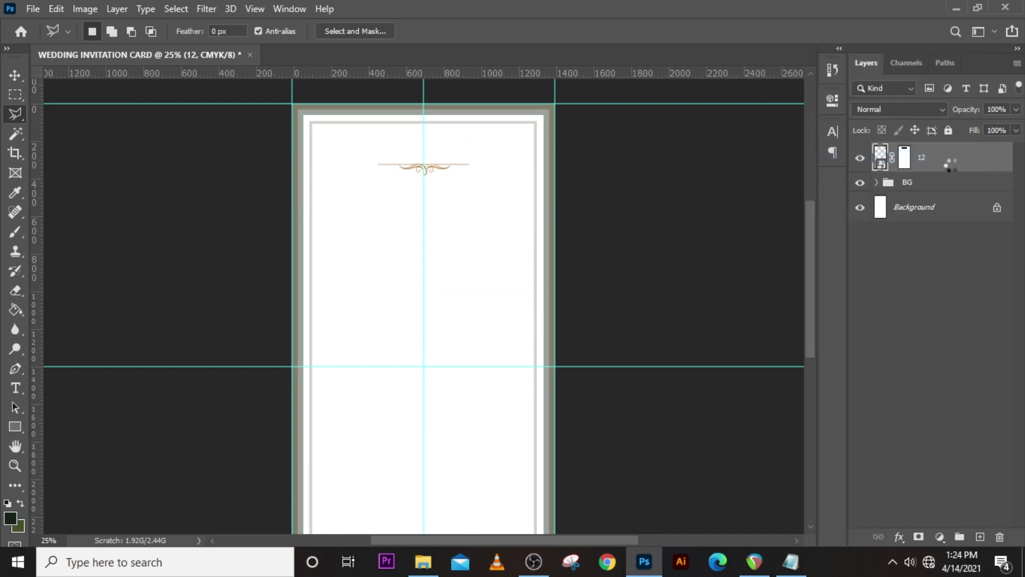
- Apply a Color Overlay of #4d4e4d to the ornament layer and collapse its effects list
{"action": "double_click", "coordinate": [1004, 165]}
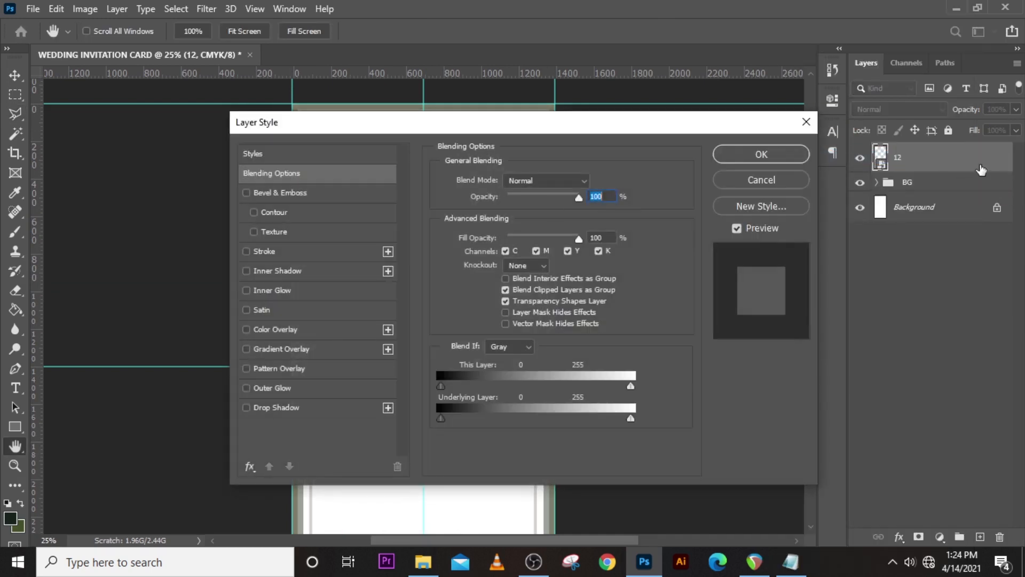
{"action": "left_click", "coordinate": [271, 330]}
{"action": "left_click", "coordinate": [592, 182]}
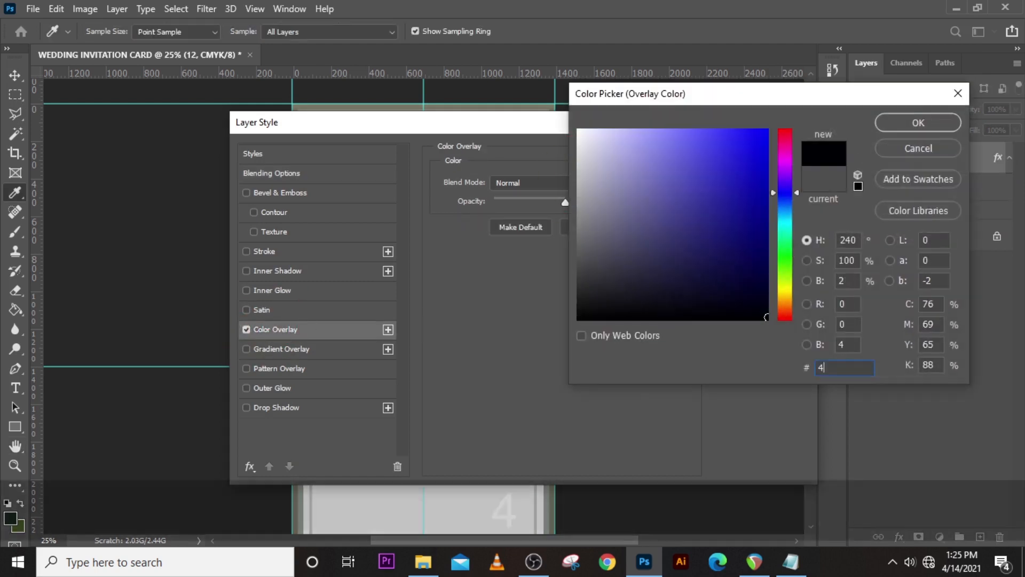
{"action": "type", "text": "4d4e4d"}
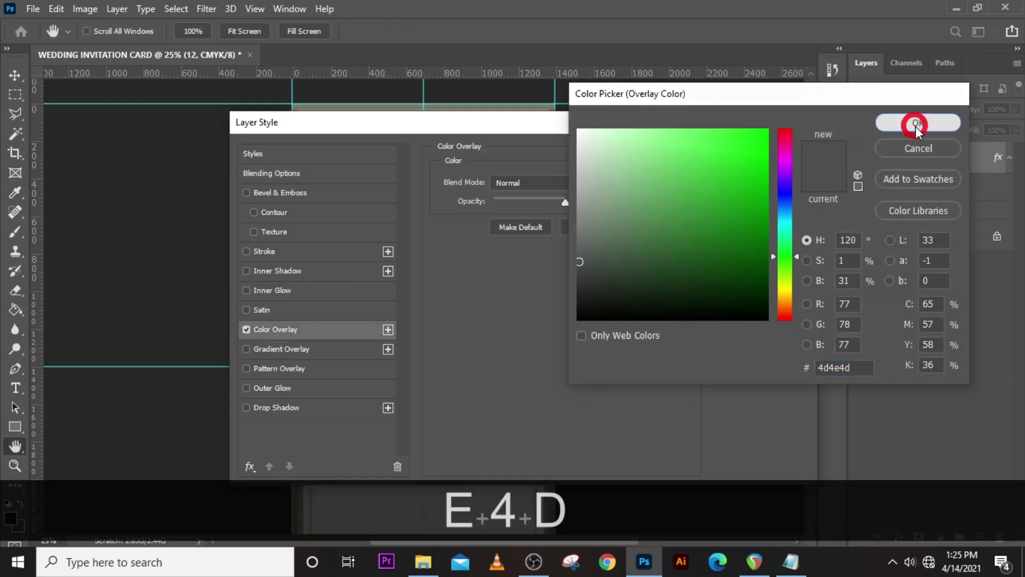
{"action": "left_click", "coordinate": [917, 124]}
{"action": "left_click", "coordinate": [762, 157]}
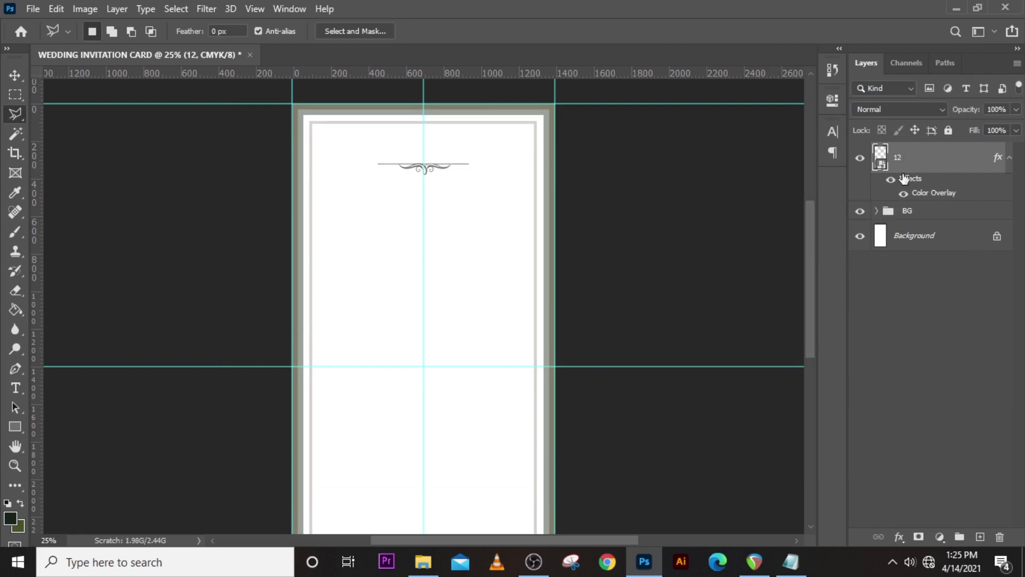
{"action": "left_click", "coordinate": [1010, 157]}
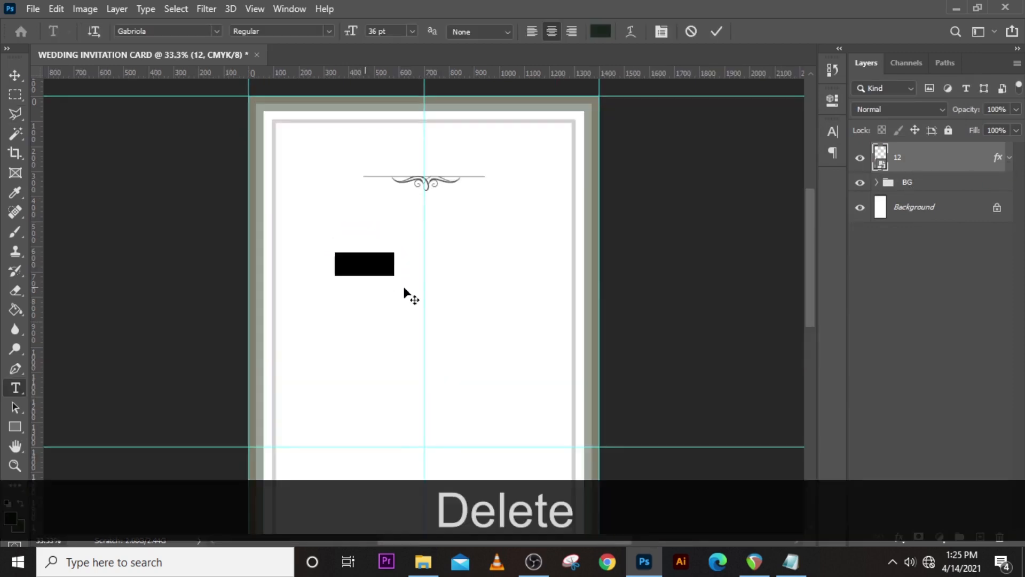
- Add the letter F as a text layer and move it just above the ornament, slightly left of the centre guide
{"action": "type", "text": "F"}
{"action": "left_click", "coordinate": [930, 163]}
{"action": "key", "text": "ctrl+="}
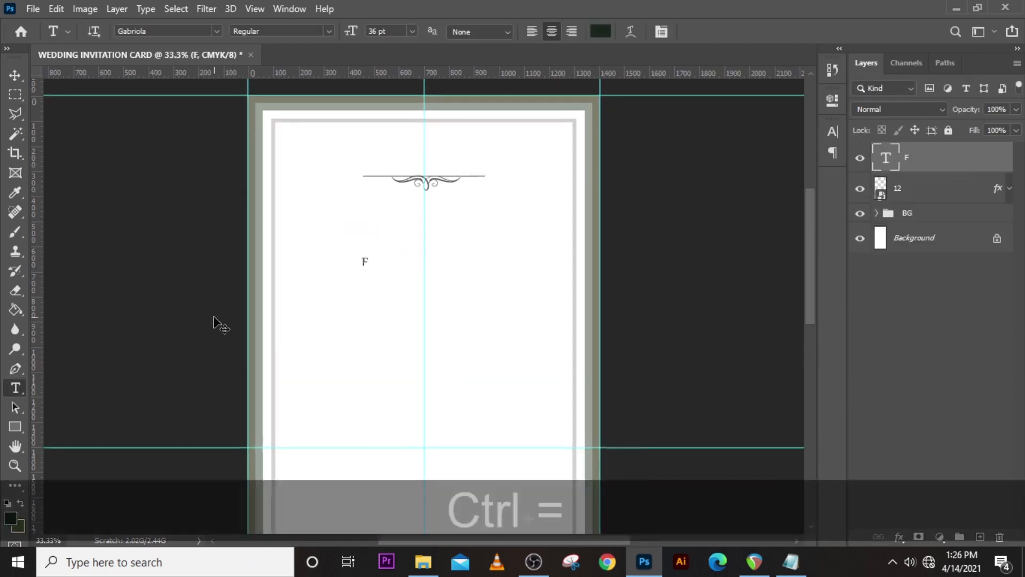
{"action": "scroll", "coordinate": [4, 342], "scroll_direction": "up", "scroll_amount": 8}
{"action": "key", "text": "v"}
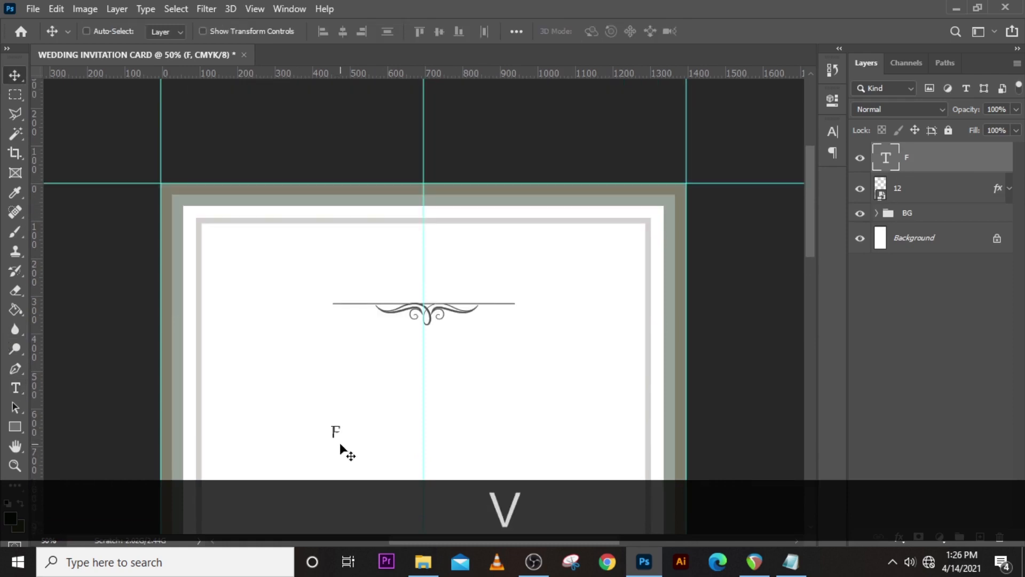
{"action": "left_click_drag", "start_coordinate": [343, 446], "coordinate": [395, 286]}
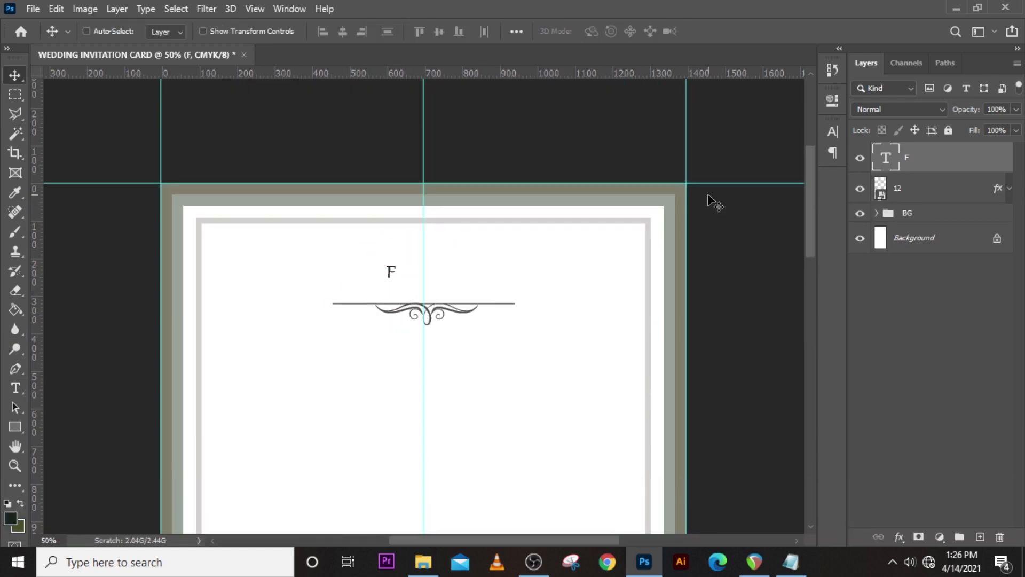
- Set the letter F to the ChopinScript font at 76 pt with tracking 0
{"action": "left_click", "coordinate": [832, 132]}
{"action": "left_click", "coordinate": [744, 154]}
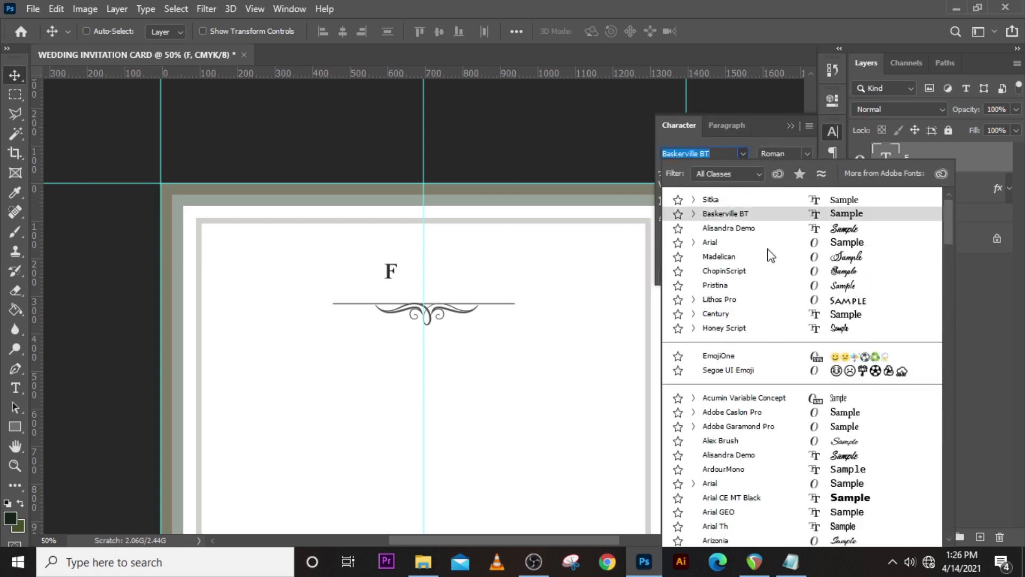
{"action": "left_click", "coordinate": [761, 270]}
{"action": "left_click", "coordinate": [704, 171]}
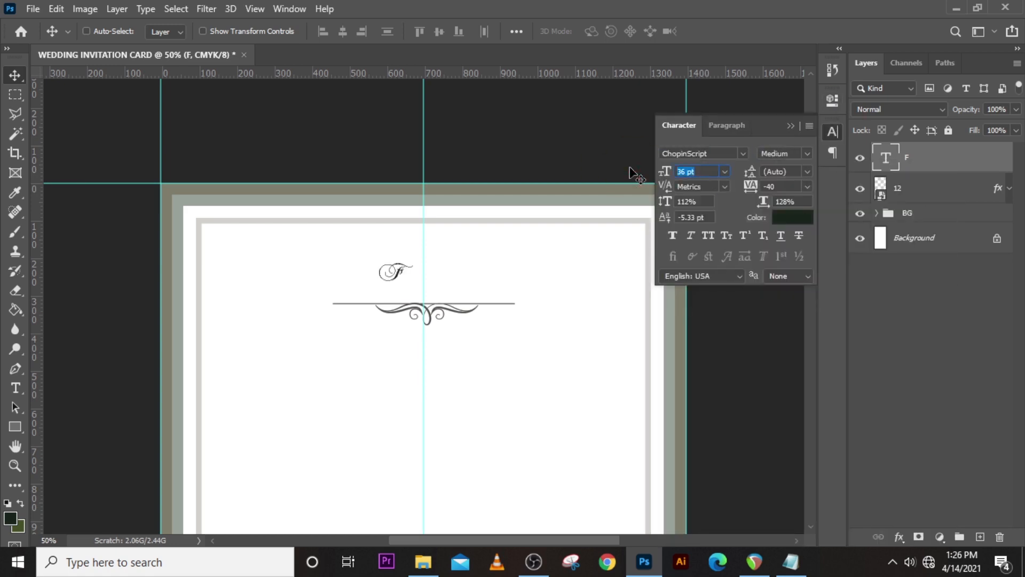
{"action": "type", "text": "76"}
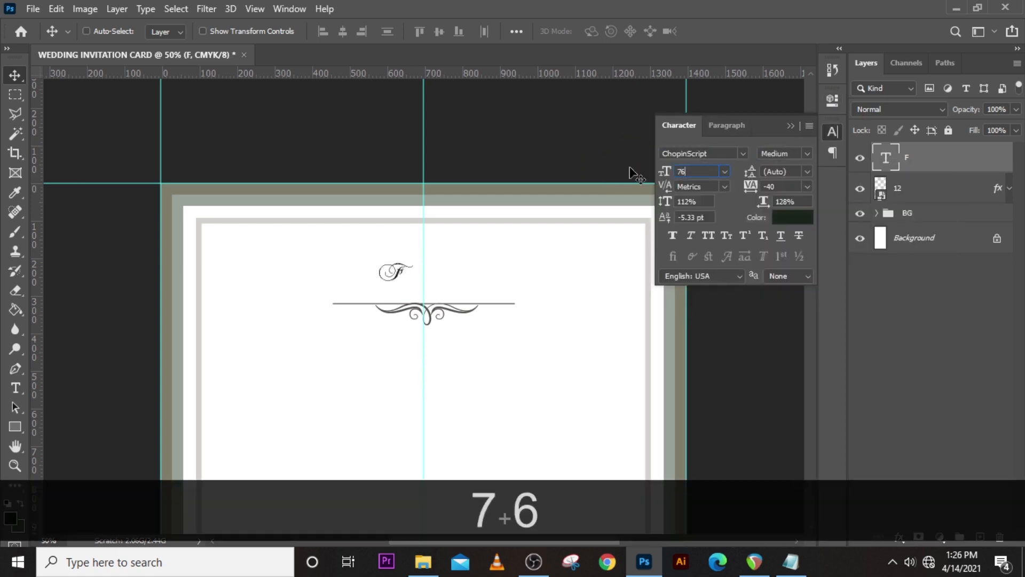
{"action": "left_click", "coordinate": [784, 187]}
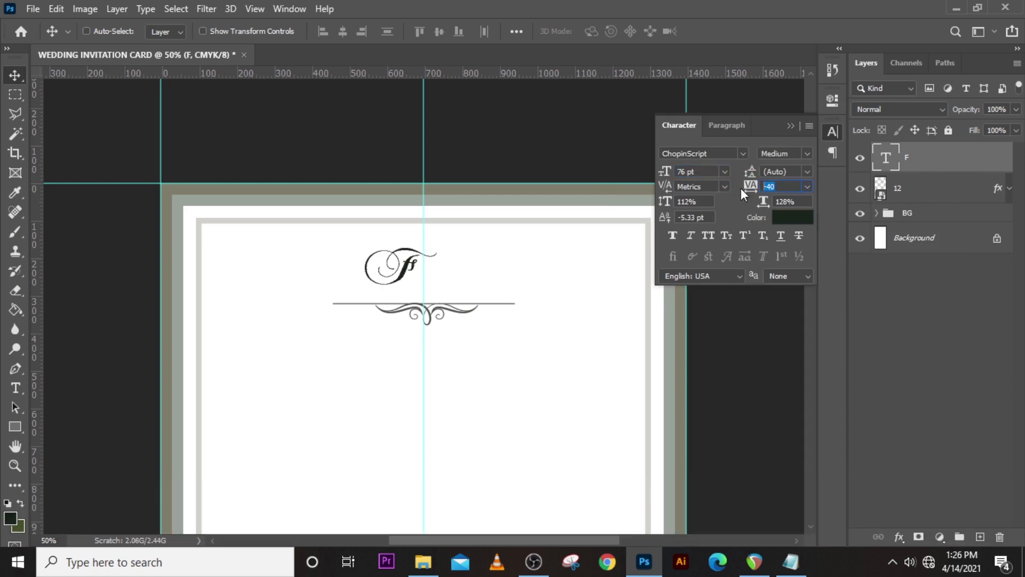
{"action": "type", "text": "0"}
{"action": "key", "text": "Return"}
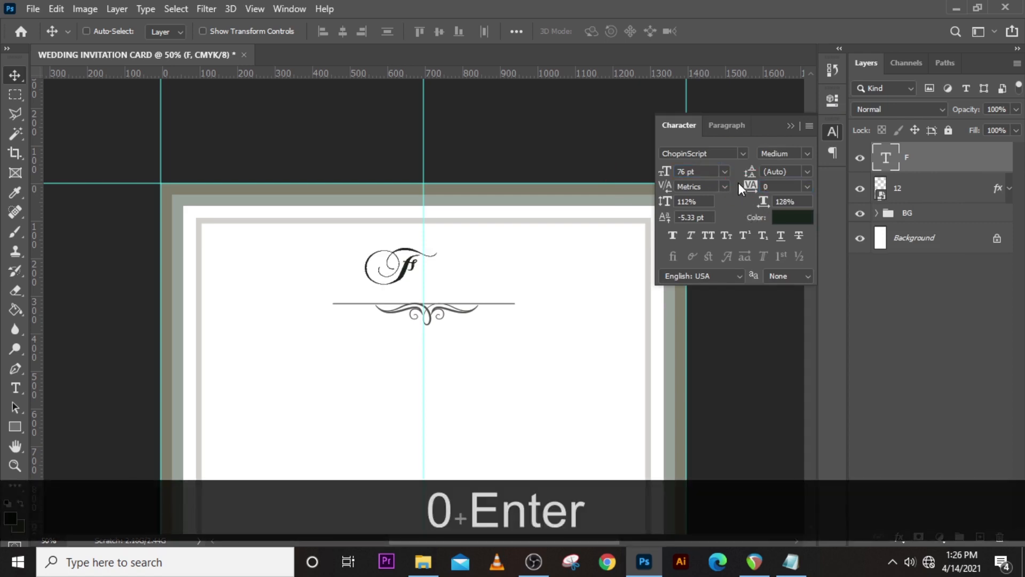
- Set the letter F's text color to #571B24
{"action": "left_click", "coordinate": [794, 218]}
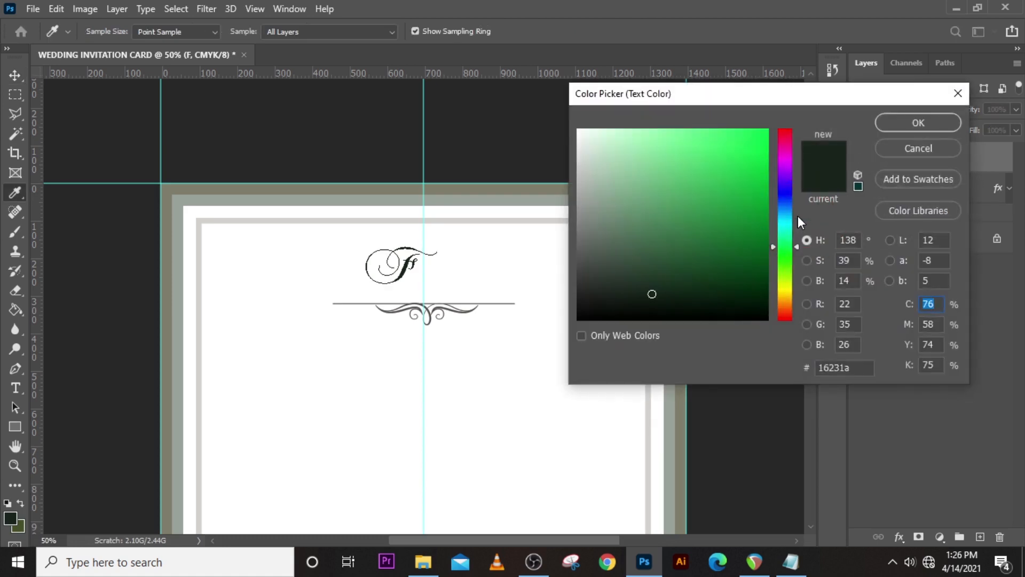
{"action": "left_click", "coordinate": [843, 367]}
{"action": "type", "text": "571B24"}
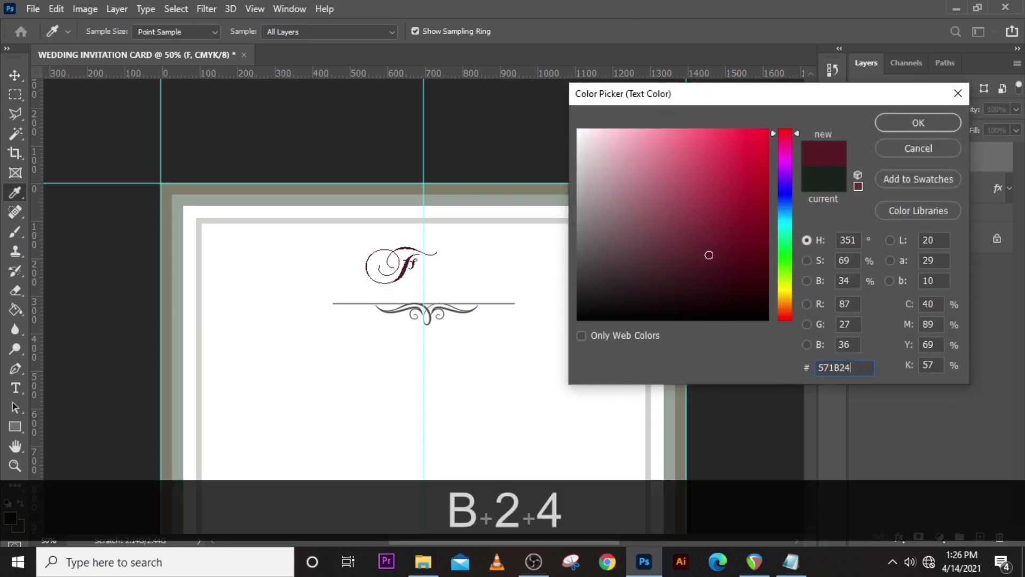
{"action": "key", "text": "Return"}
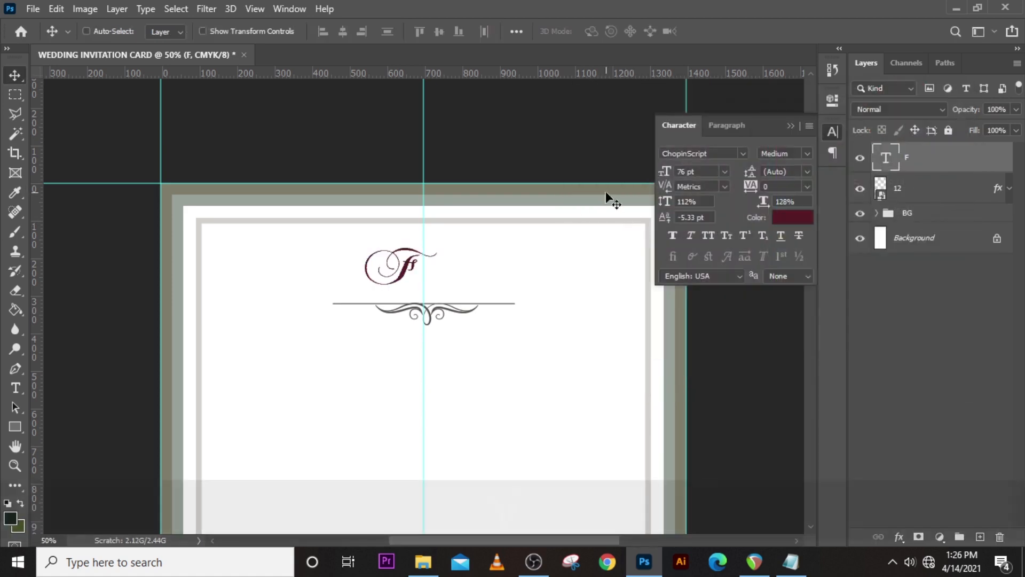
- Nudge the letter F down closer to the ornament line and slightly to the left
{"action": "key", "text": "v"}
{"action": "key", "text": "Down"}
{"action": "key", "text": "Down"}
{"action": "key", "text": "Down"}
{"action": "key", "text": "Down"}
{"action": "key", "text": "Down"}
{"action": "key", "text": "Down"}
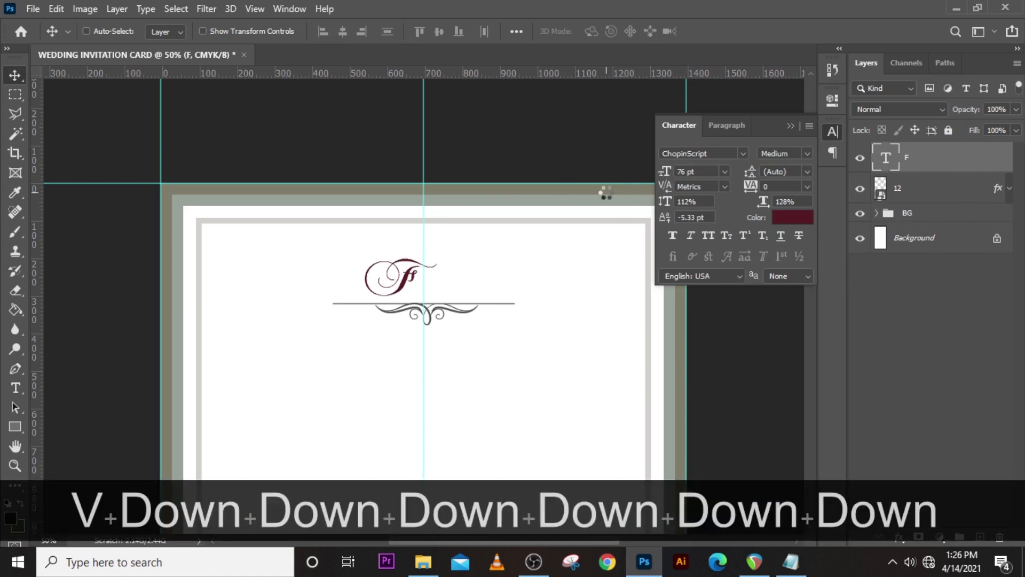
{"action": "key", "text": "Left"}
{"action": "key", "text": "Left"}
- Duplicate the letter F across to the other side of the centre guide and change the copy's text to S
{"action": "key", "text": "ctrl+j"}
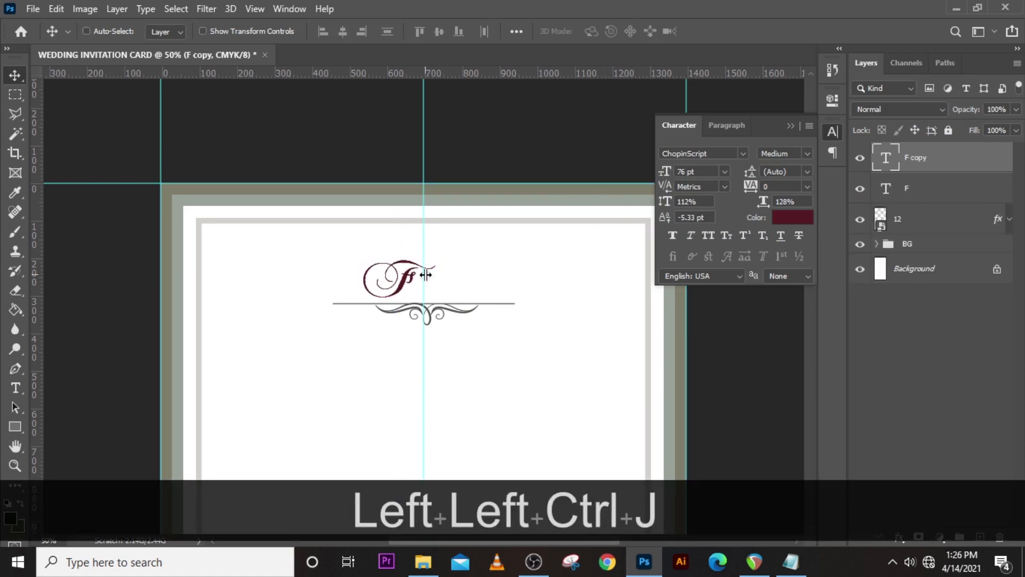
{"action": "left_click_drag", "start_coordinate": [402, 274], "coordinate": [473, 273]}
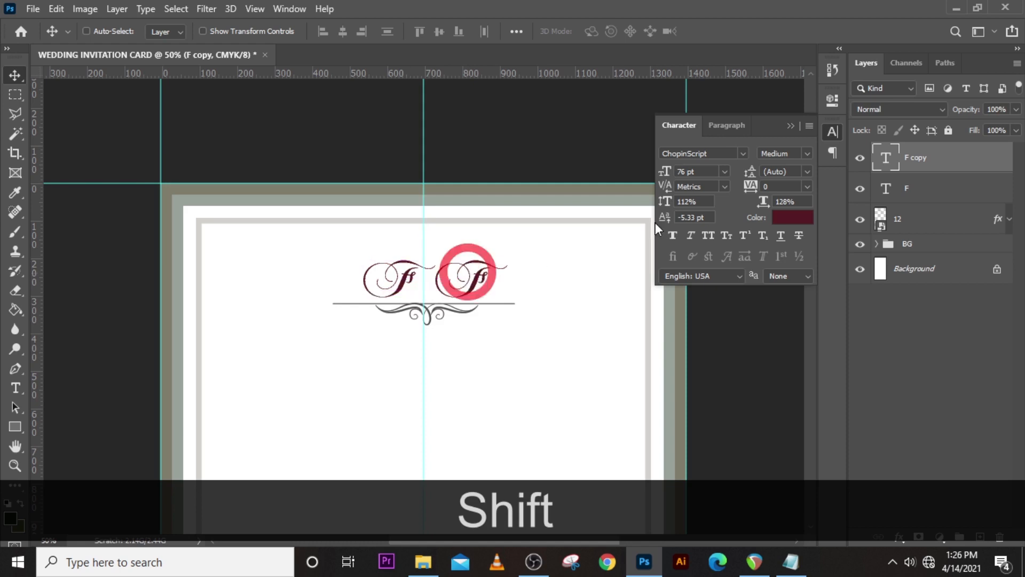
{"action": "double_click", "coordinate": [886, 159]}
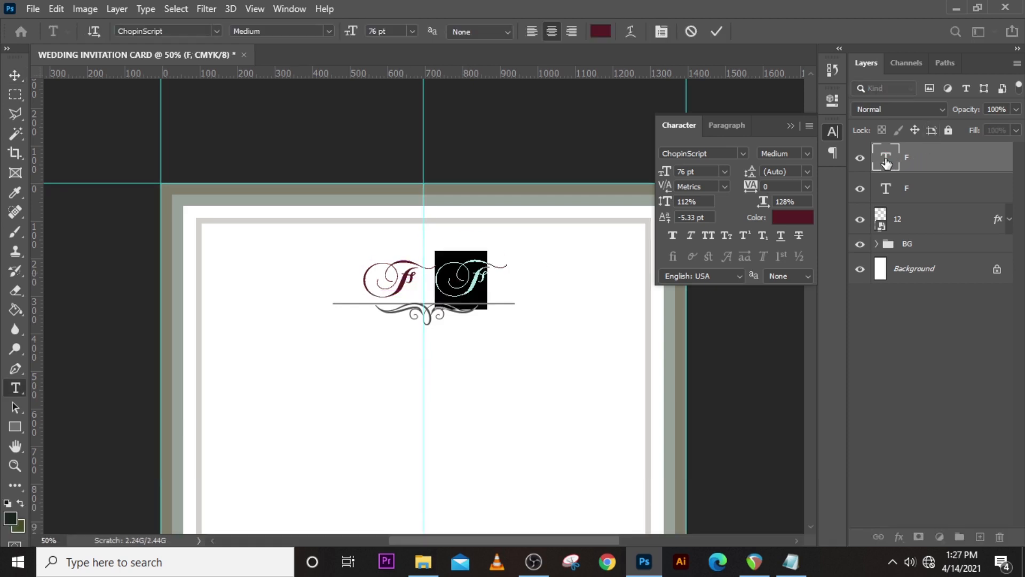
{"action": "type", "text": "S"}
{"action": "key", "text": "BackSpace"}
{"action": "type", "text": "S"}
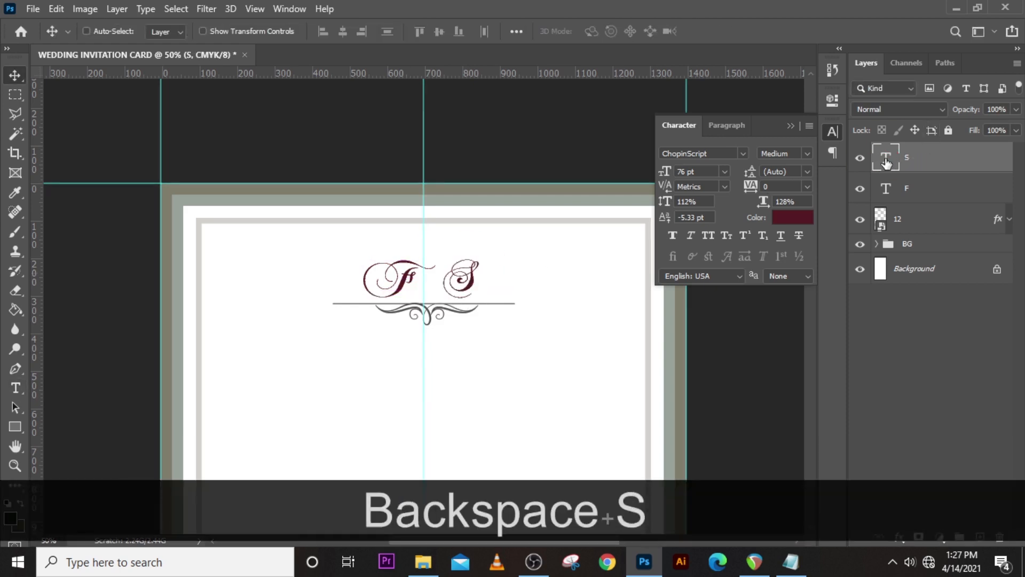
{"action": "key", "text": "ctrl+Return"}
- Duplicate the S layer, change the copy to a slash, and position it between the F and S, slightly lower
{"action": "key", "text": "ctrl+j"}
{"action": "double_click", "coordinate": [886, 160]}
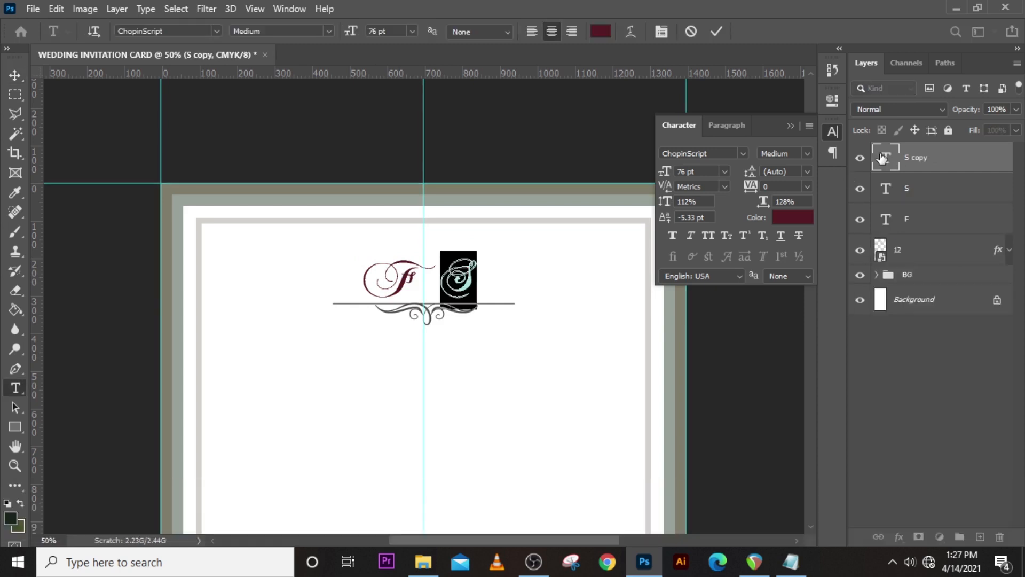
{"action": "type", "text": "/"}
{"action": "key", "text": "shift+Left"}
{"action": "key", "text": "shift+Left"}
{"action": "key", "text": "shift+Left"}
{"action": "key", "text": "shift+Left"}
{"action": "key", "text": "shift+Left"}
{"action": "key", "text": "shift+Left"}
{"action": "key", "text": "shift+Left"}
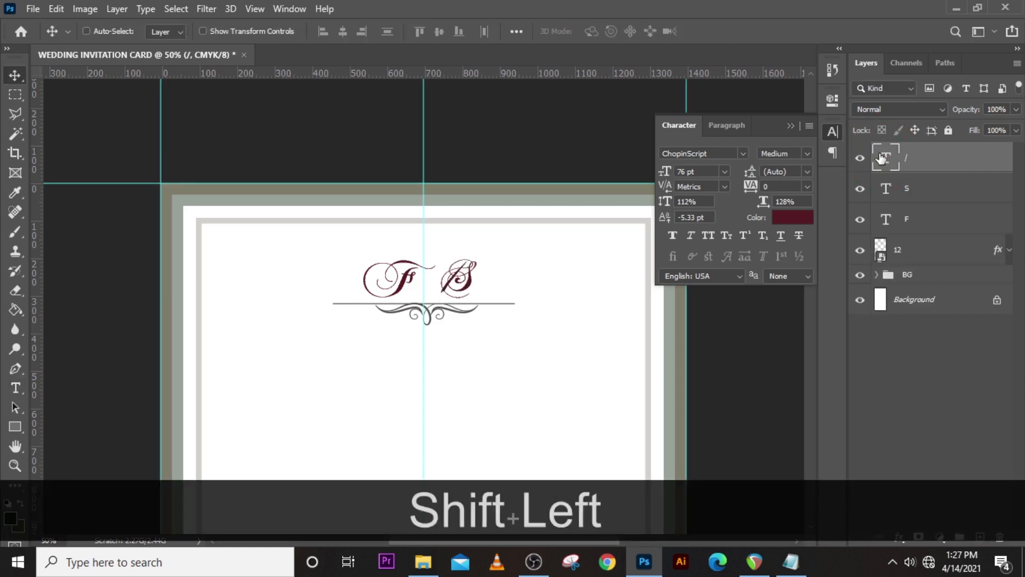
{"action": "key", "text": "Right"}
{"action": "key", "text": "Right"}
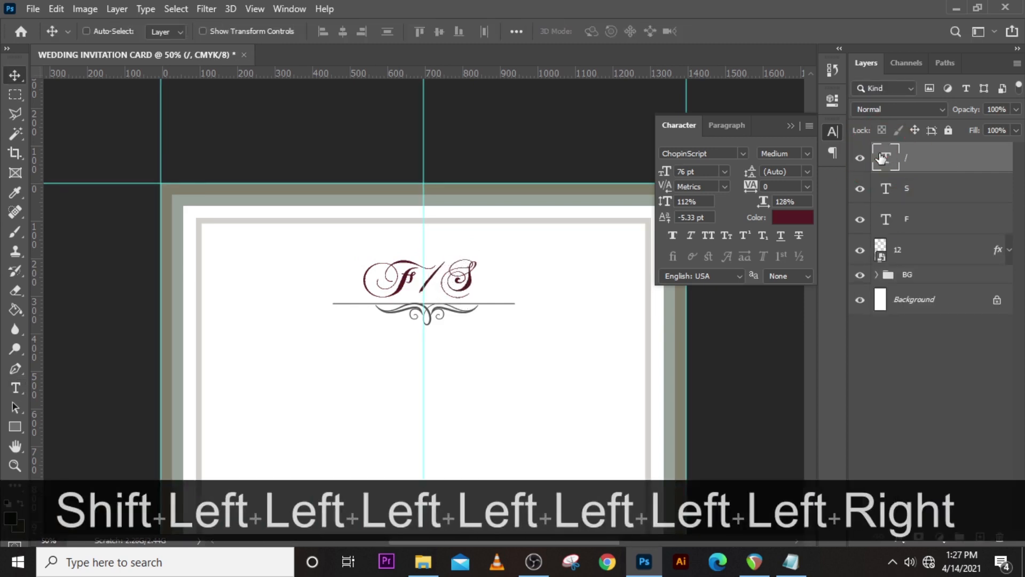
{"action": "key", "text": "Down"}
{"action": "key", "text": "Down"}
{"action": "key", "text": "Down"}
{"action": "key", "text": "Down"}
{"action": "key", "text": "Down"}
- Nudge the S closer to the slash and shift all three monogram characters together to centre them on the vertical guide
{"action": "left_click", "coordinate": [906, 189]}
{"action": "key", "text": "Left"}
{"action": "key", "text": "Left"}
{"action": "key", "text": "Left"}
{"action": "left_click", "coordinate": [920, 218]}
{"action": "left_click", "coordinate": [921, 158], "text": "ctrl"}
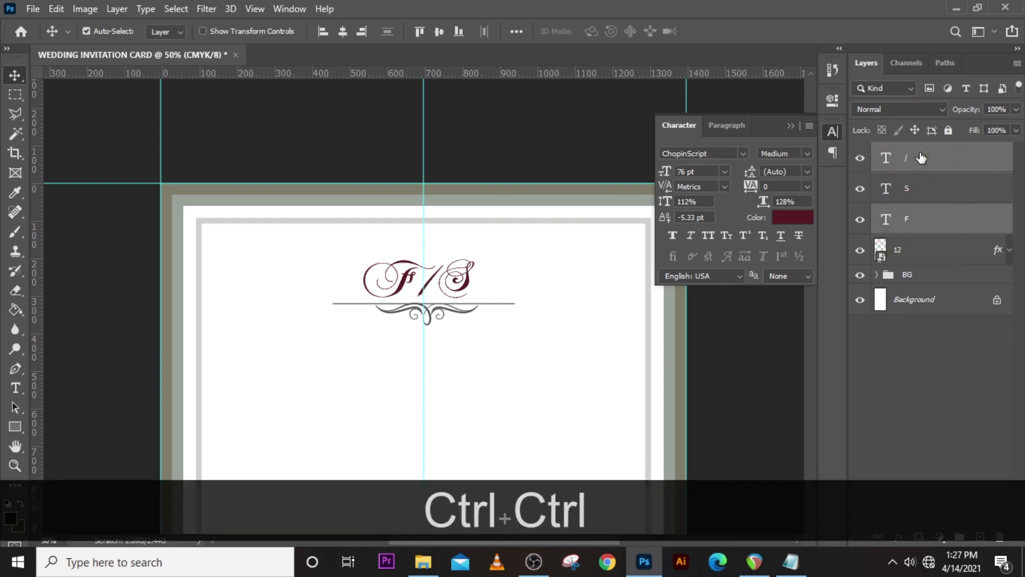
{"action": "left_click", "coordinate": [906, 187], "text": "ctrl"}
{"action": "key", "text": "ctrl+t"}
{"action": "key", "text": "shift+Right"}
{"action": "key", "text": "shift+Right"}
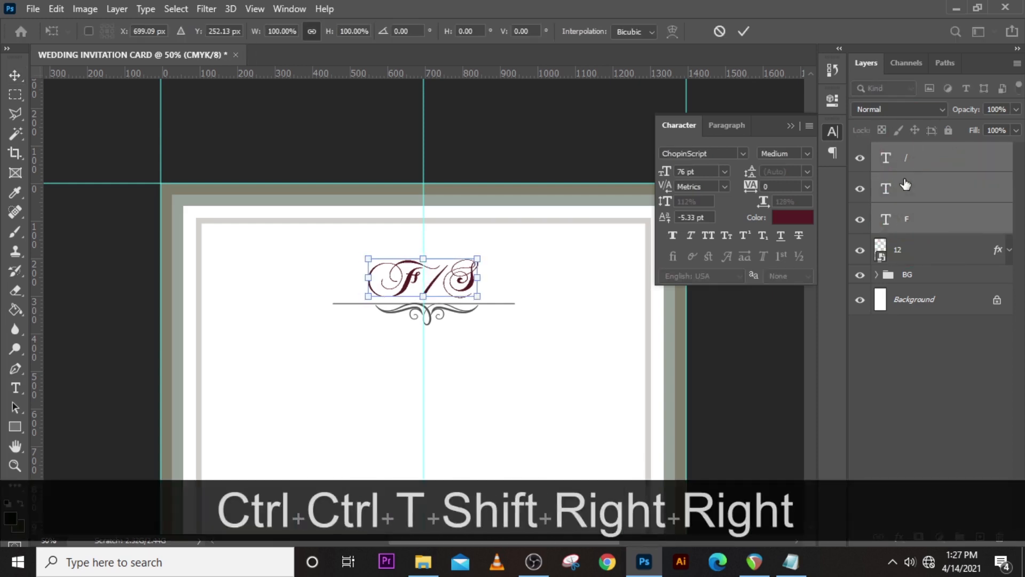
{"action": "key", "text": "Return"}
- Group the monogram letters with the ornament and name the group LOGO
{"action": "key", "text": "ctrl+shift+g"}
{"action": "double_click", "coordinate": [912, 151]}
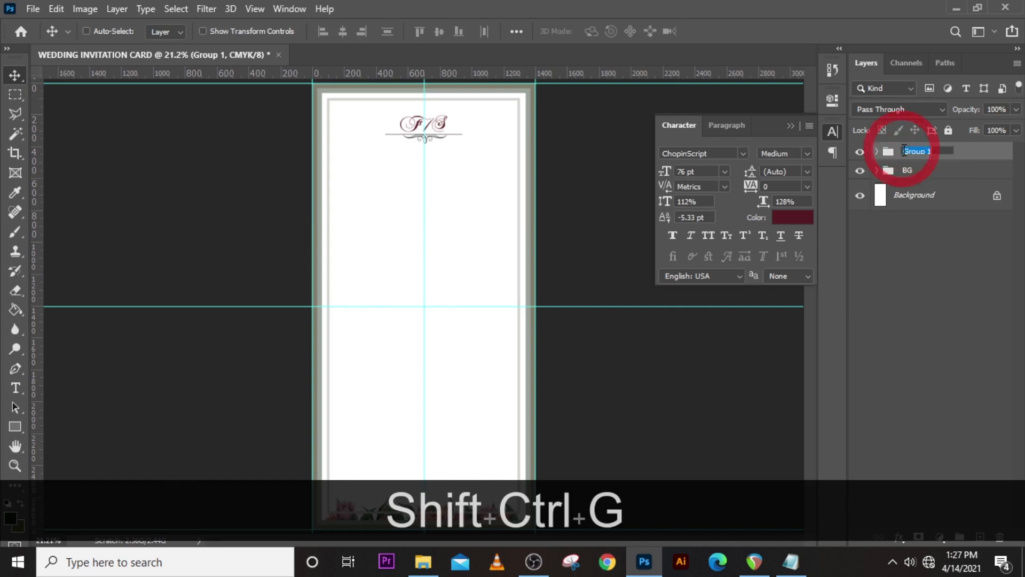
{"action": "type", "text": "LOGO"}
{"action": "left_click", "coordinate": [554, 399]}
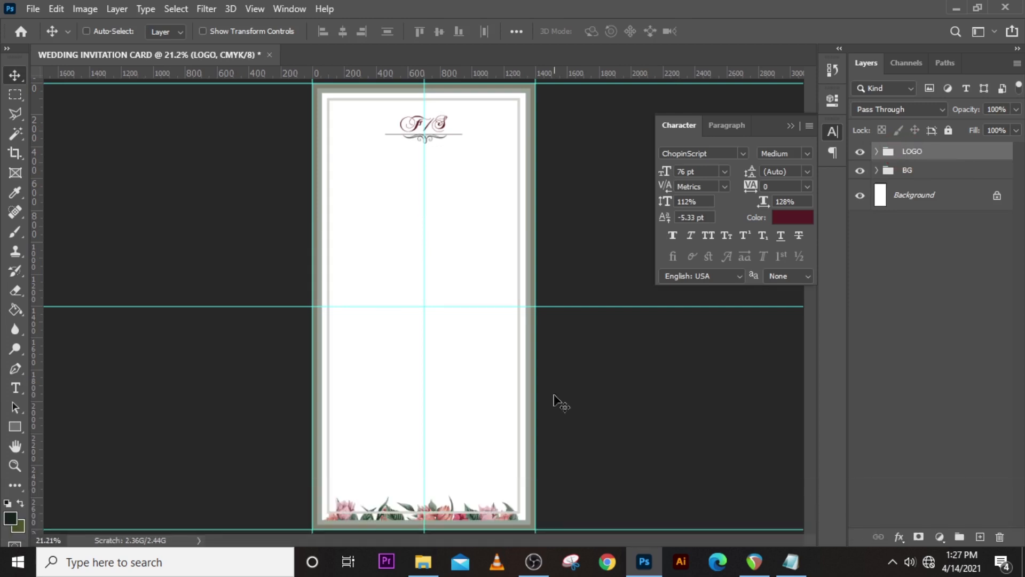
- Copy the James 1:17 verse from the Notepad file and paste it as a new text layer below the logo in Photoshop
{"action": "left_click", "coordinate": [791, 560]}
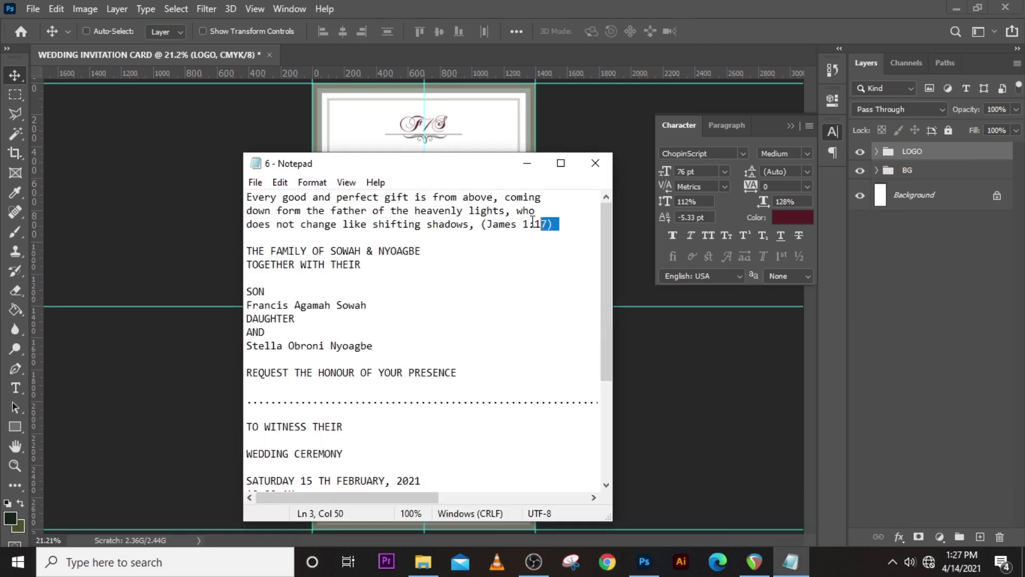
{"action": "left_click_drag", "start_coordinate": [533, 220], "coordinate": [241, 197]}
{"action": "key", "text": "ctrl+c"}
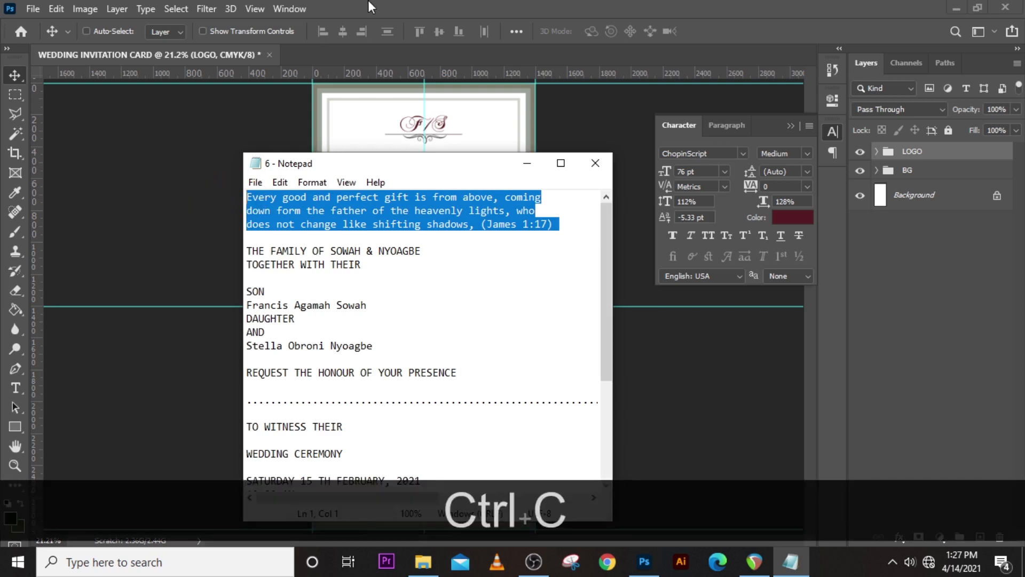
{"action": "left_click", "coordinate": [371, 7]}
{"action": "key", "text": "t"}
{"action": "left_click", "coordinate": [367, 182]}
{"action": "key", "text": "ctrl+v"}
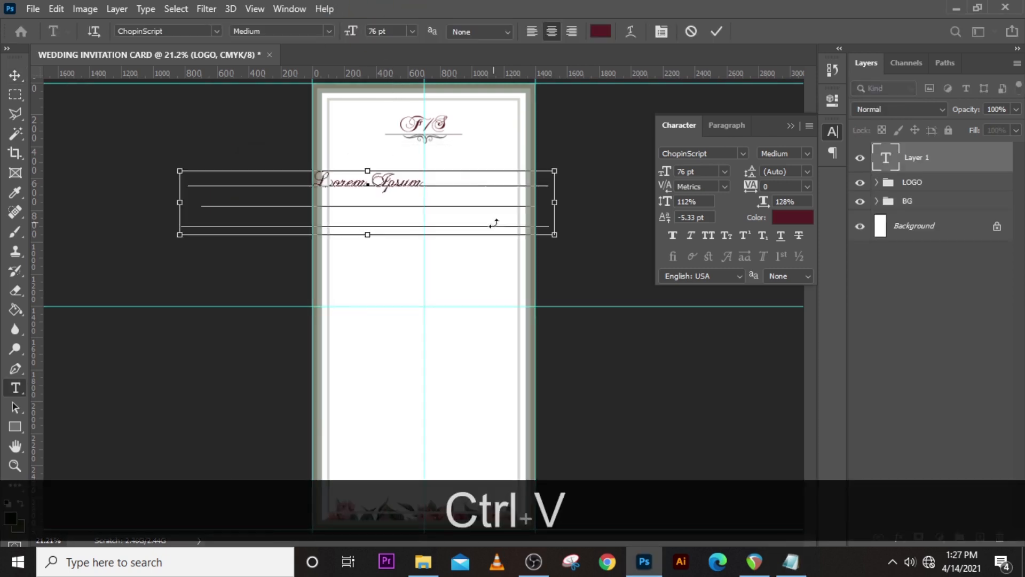
{"action": "key", "text": "ctrl+Return"}
- Set the verse text to the Gabriola font at 46 pt
{"action": "left_click", "coordinate": [742, 153]}
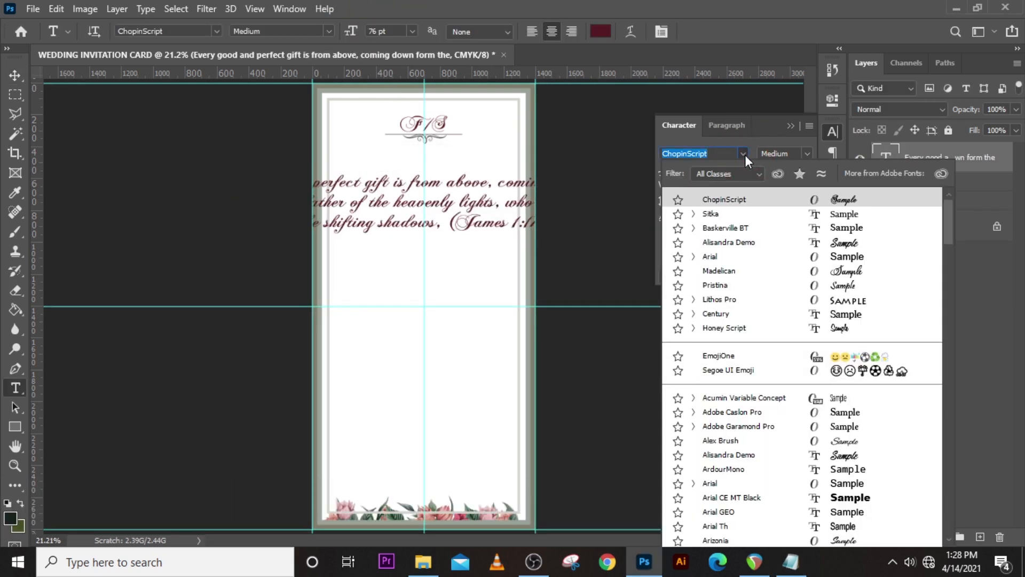
{"action": "scroll", "coordinate": [849, 306], "scroll_direction": "down", "scroll_amount": 12}
{"action": "left_click", "coordinate": [718, 355]}
{"action": "left_click_drag", "start_coordinate": [704, 172], "coordinate": [678, 195]}
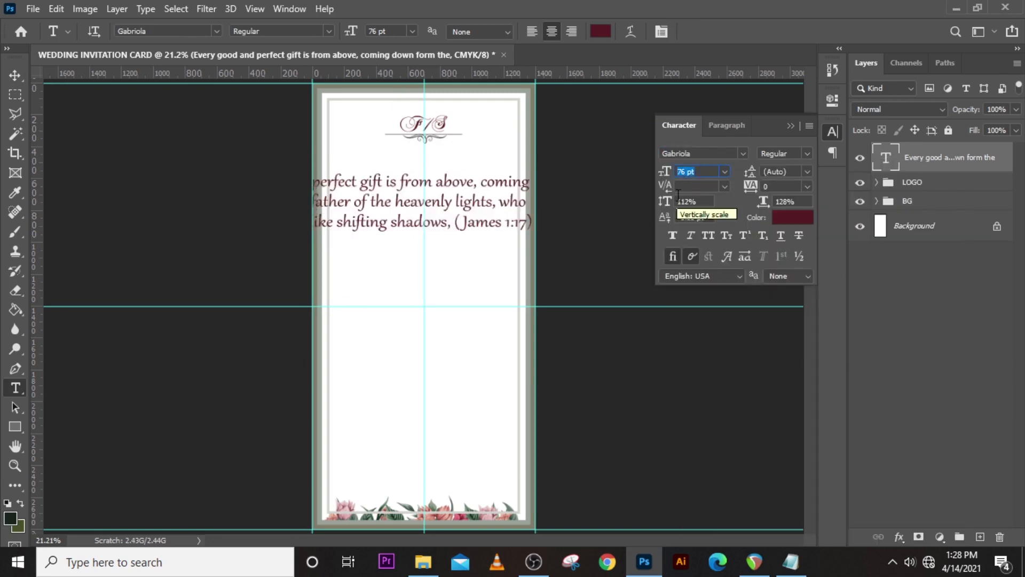
{"action": "type", "text": "46"}
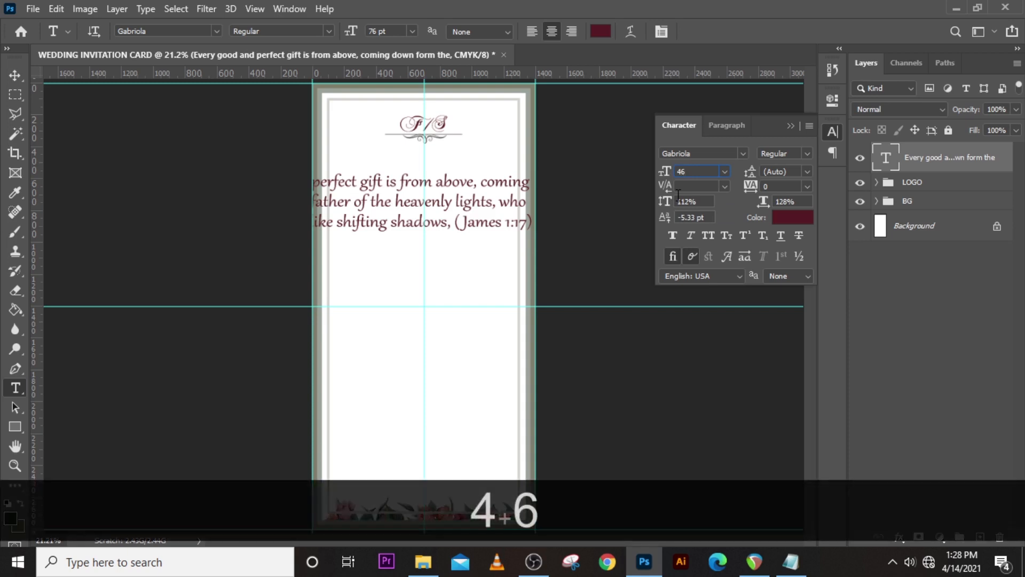
{"action": "key", "text": "Return"}
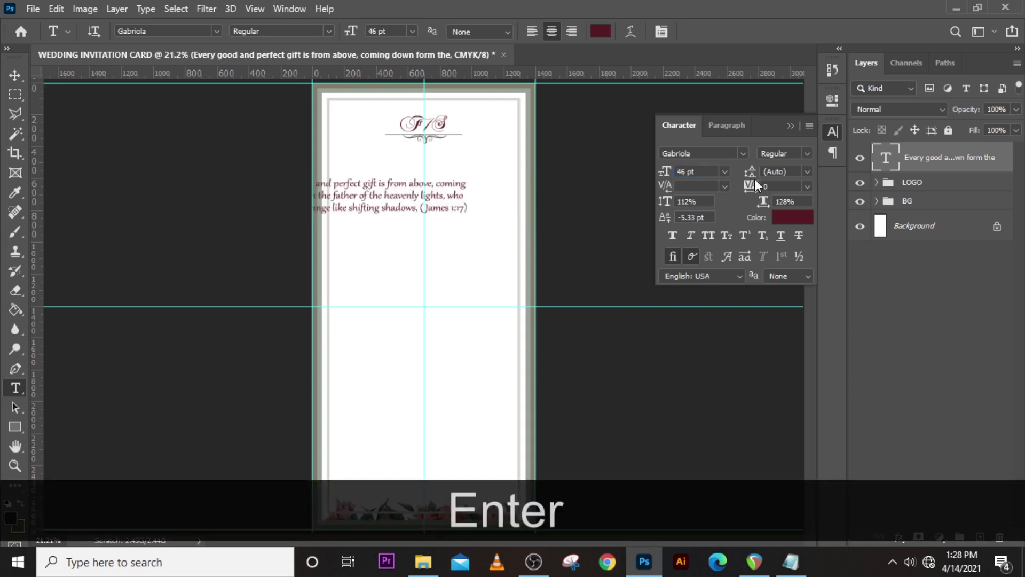
- Set the verse text's tracking to -40 and apply faux italic
{"action": "left_click", "coordinate": [807, 173]}
{"action": "left_click", "coordinate": [807, 173]}
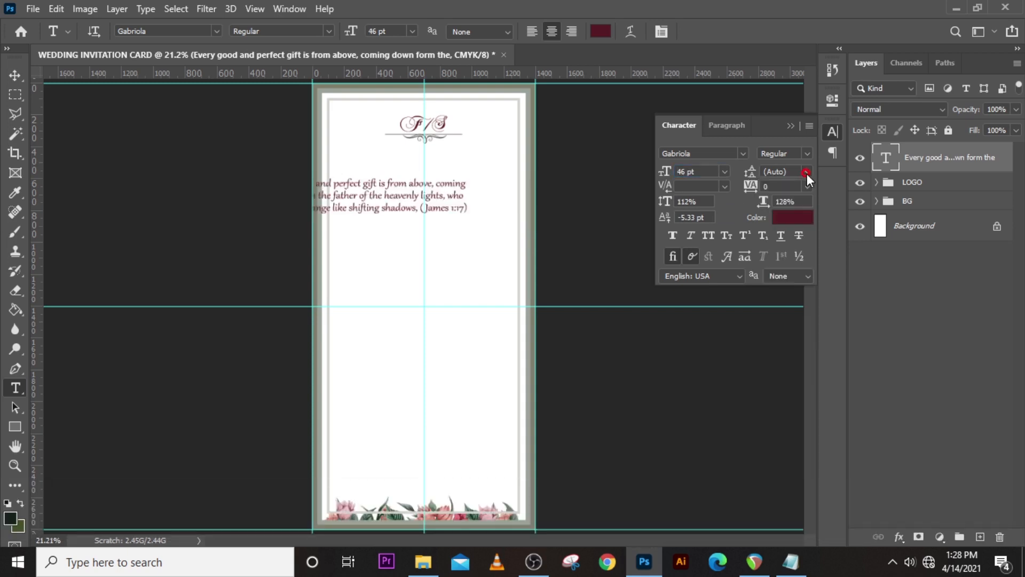
{"action": "left_click", "coordinate": [768, 184]}
{"action": "type", "text": "-4"}
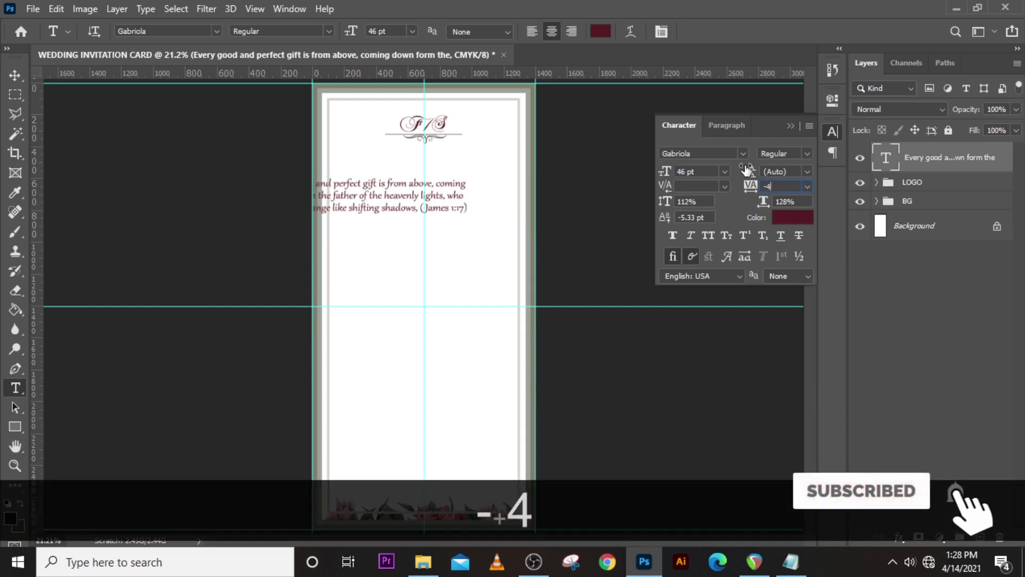
{"action": "type", "text": "0"}
{"action": "key", "text": "Return"}
{"action": "left_click", "coordinate": [691, 236]}
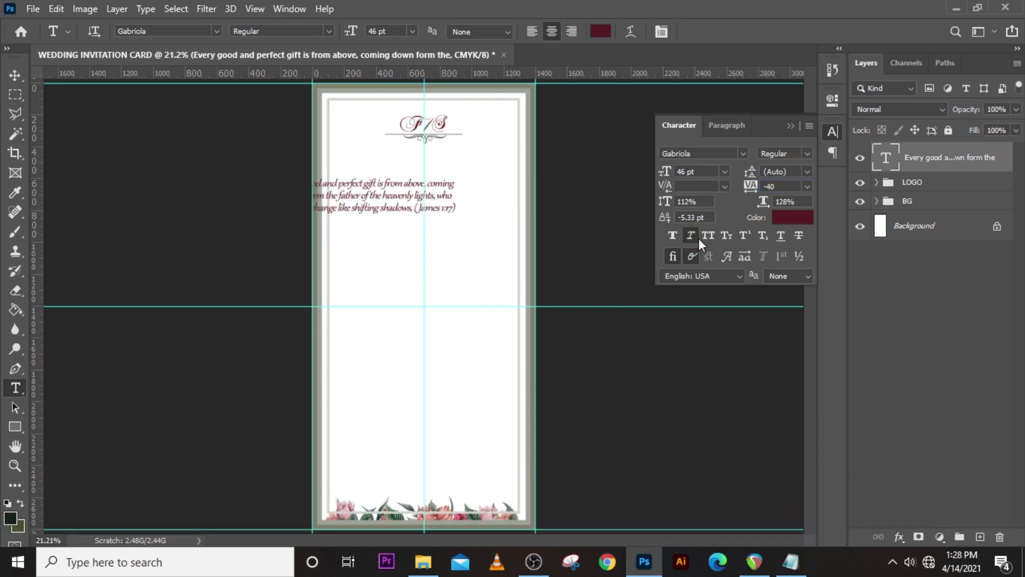
- Set the verse text color to #4D4E4D
{"action": "left_click", "coordinate": [785, 218]}
{"action": "type", "text": "4D4E4D"}
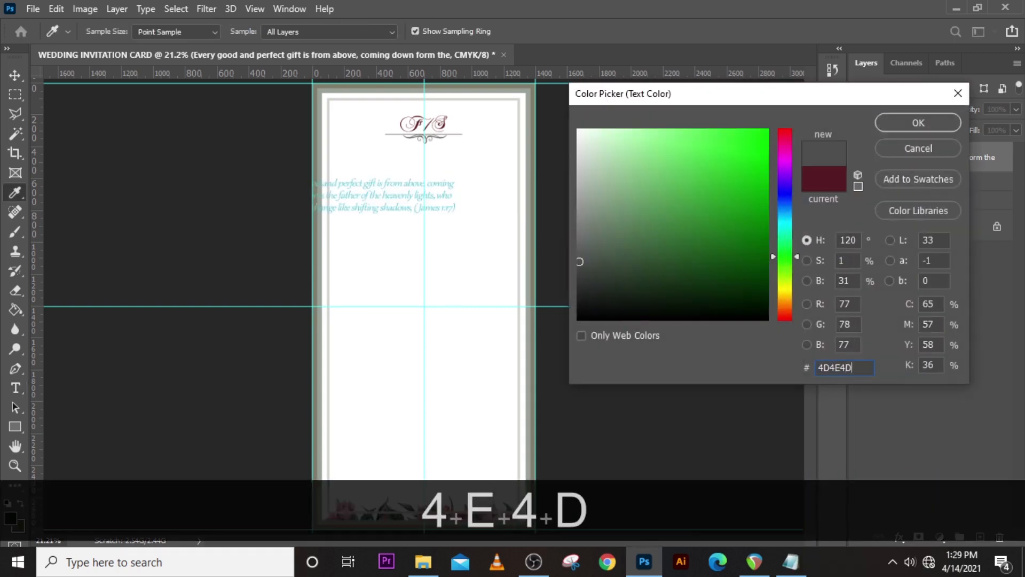
{"action": "left_click", "coordinate": [919, 123]}
- Move the verse inside the card's inner border, centred on the vertical guide just below the ornament
{"action": "key", "text": "ctrl+t"}
{"action": "left_click_drag", "start_coordinate": [393, 198], "coordinate": [450, 177]}
{"action": "key", "text": "Return"}
{"action": "key", "text": "ctrl+plus"}
{"action": "key", "text": "ctrl+plus"}
{"action": "key", "text": "Left"}
{"action": "key", "text": "Left"}
{"action": "key", "text": "Left"}
{"action": "key", "text": "Up"}
{"action": "key", "text": "Up"}
{"action": "key", "text": "shift+Up"}
{"action": "key", "text": "ctrl+shift+Down"}
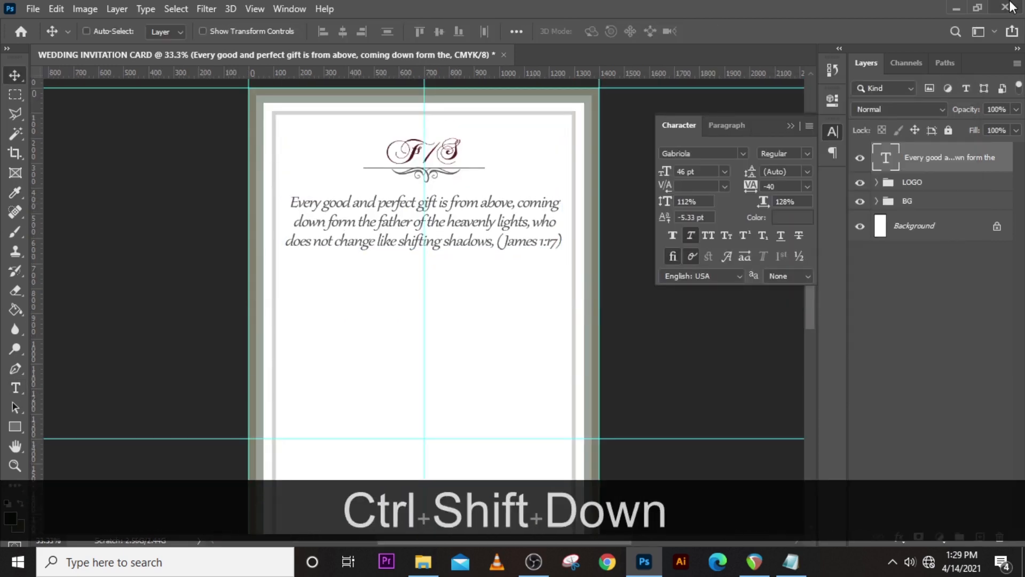
- Duplicate the verse layer directly below the original and replace its text with the two family announcement lines from the Notepad file
{"action": "key", "text": "ctrl+j"}
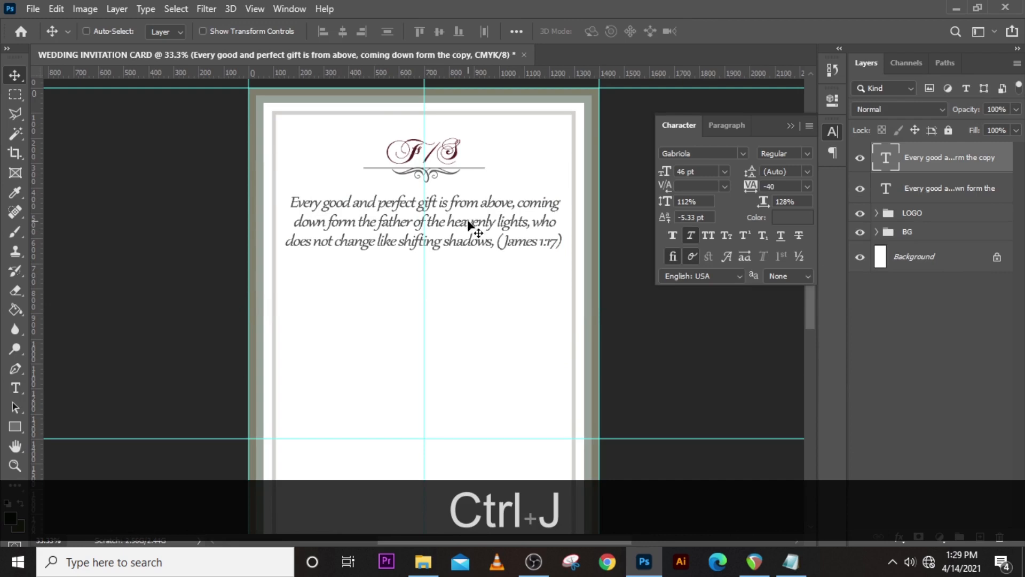
{"action": "left_click_drag", "start_coordinate": [468, 224], "coordinate": [469, 292]}
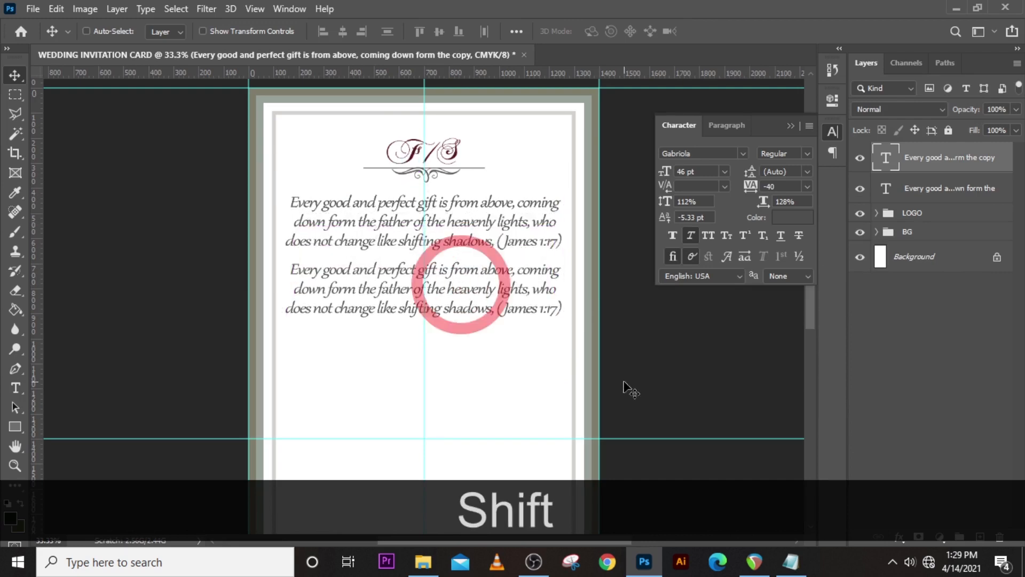
{"action": "key", "text": "alt+Tab"}
{"action": "left_click", "coordinate": [359, 265]}
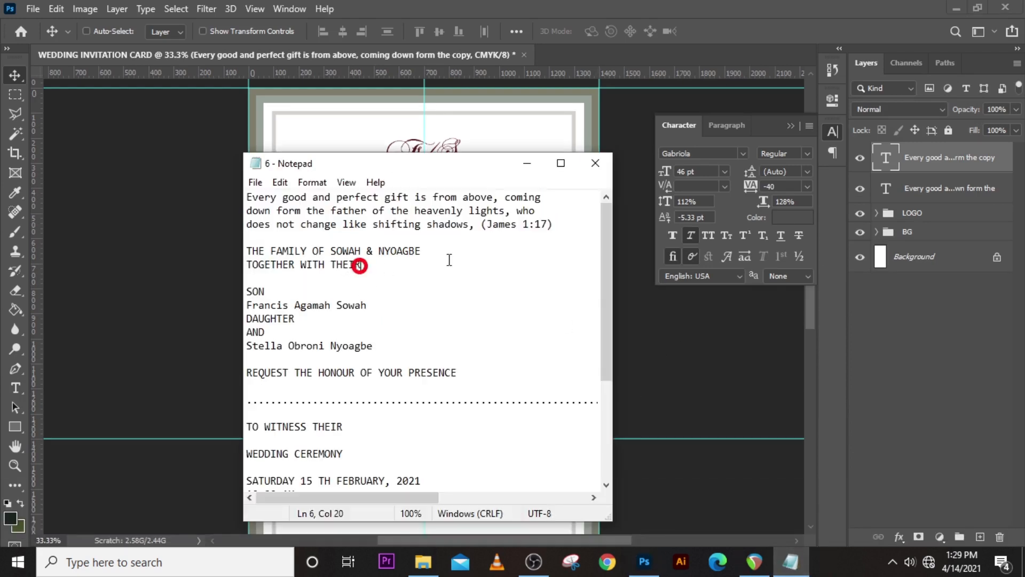
{"action": "left_click_drag", "start_coordinate": [401, 265], "coordinate": [246, 250]}
{"action": "key", "text": "ctrl+c"}
{"action": "left_click", "coordinate": [502, 8]}
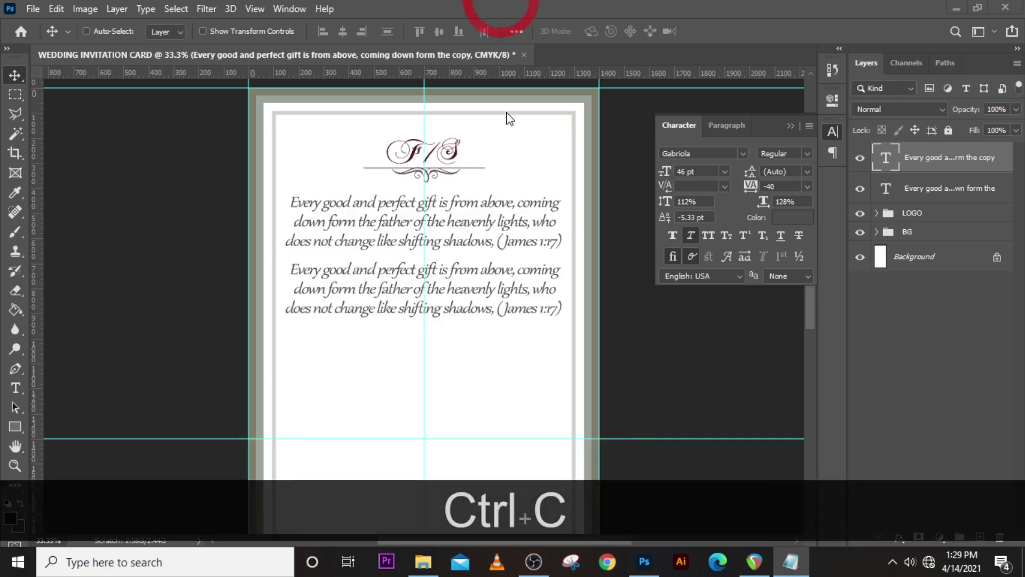
{"action": "double_click", "coordinate": [882, 168]}
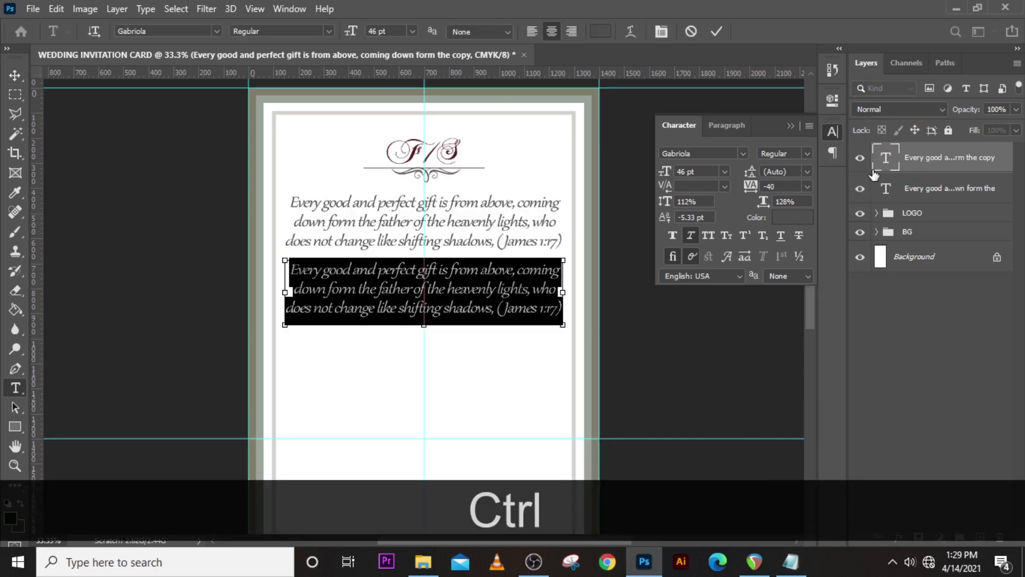
{"action": "key", "text": "ctrl+v"}
- Move the family announcement text down about 9 px to widen the gap below the verse
{"action": "key", "text": "ctrl+t"}
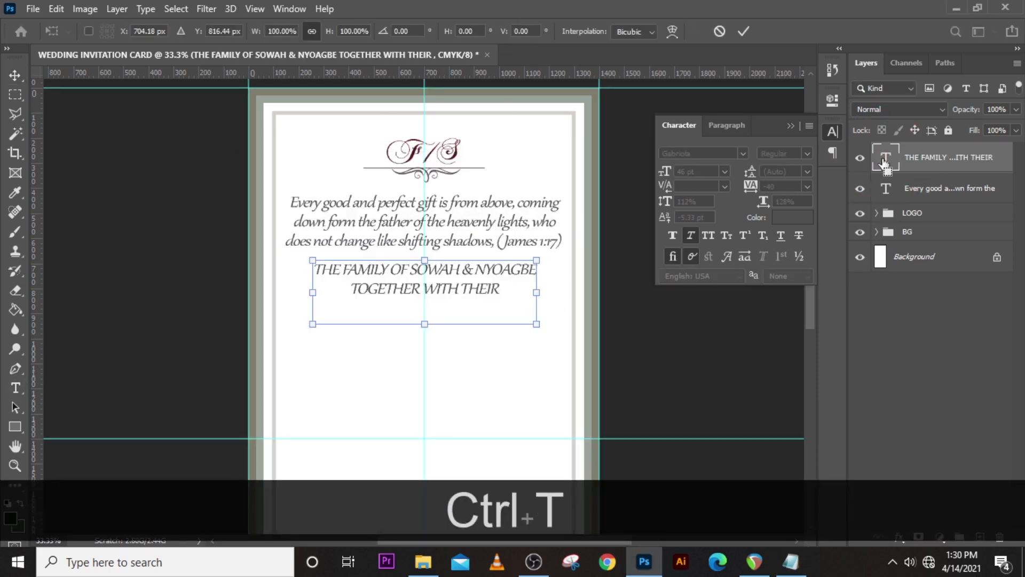
{"action": "key", "text": "Down"}
{"action": "key", "text": "Down"}
{"action": "key", "text": "Down"}
{"action": "key", "text": "Return"}
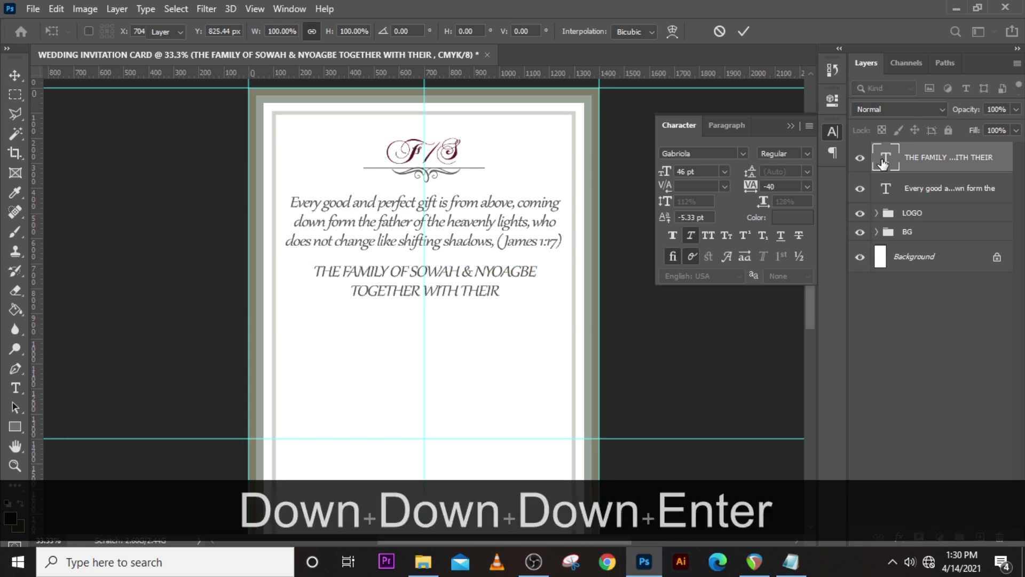
- Duplicate the family announcement text, place the copy just below it, and replace its text with SON from the Notepad file
{"action": "key", "text": "ctrl+j"}
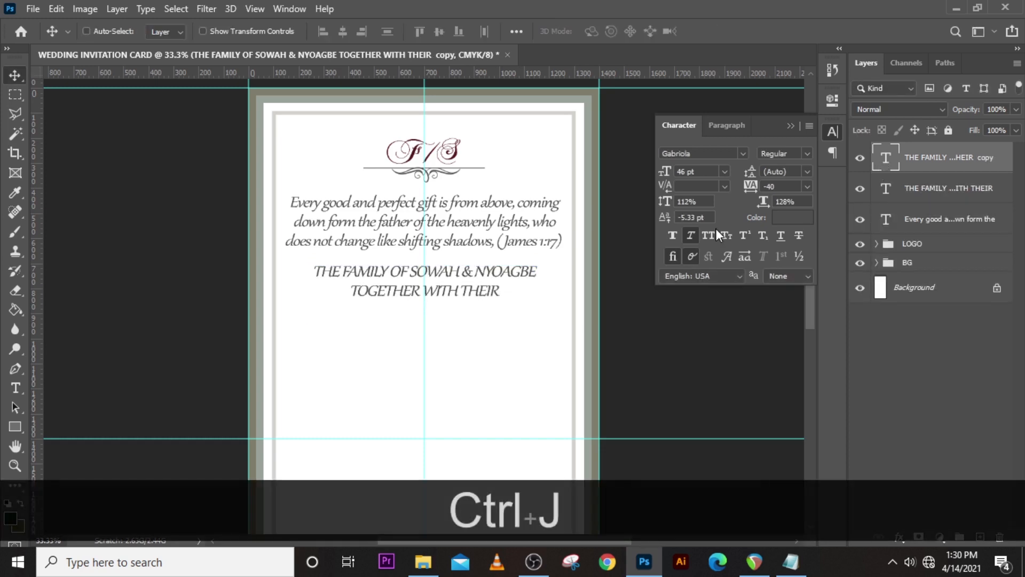
{"action": "left_click_drag", "start_coordinate": [447, 284], "coordinate": [447, 339]}
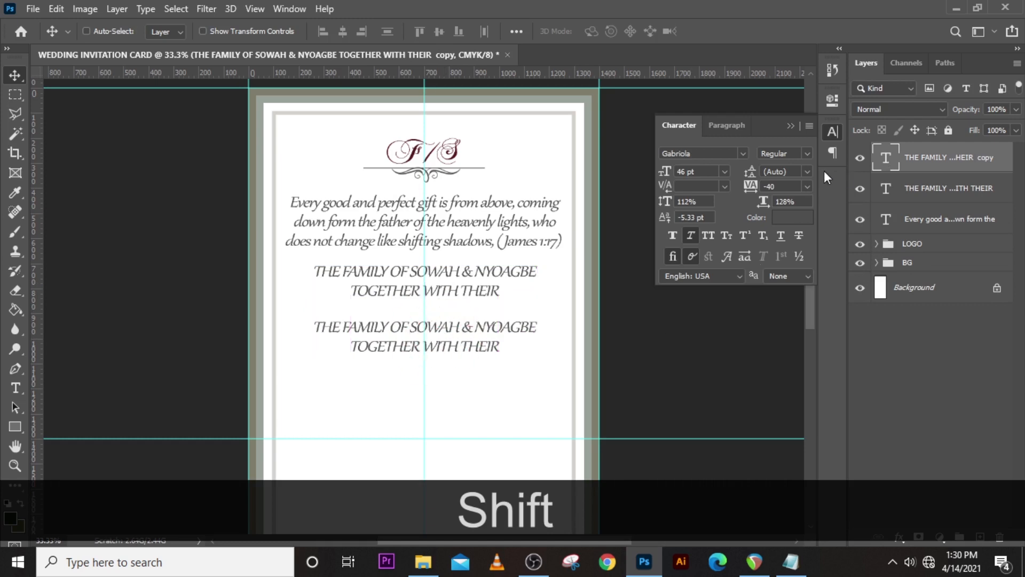
{"action": "double_click", "coordinate": [884, 160]}
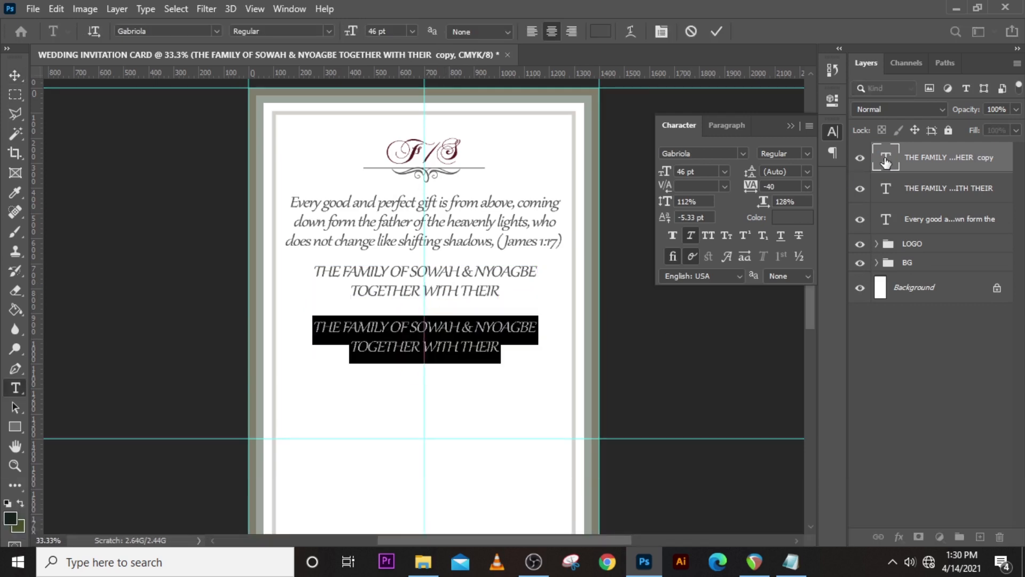
{"action": "left_click", "coordinate": [790, 562]}
{"action": "left_click_drag", "start_coordinate": [264, 291], "coordinate": [258, 291]}
{"action": "key", "text": "ctrl+c"}
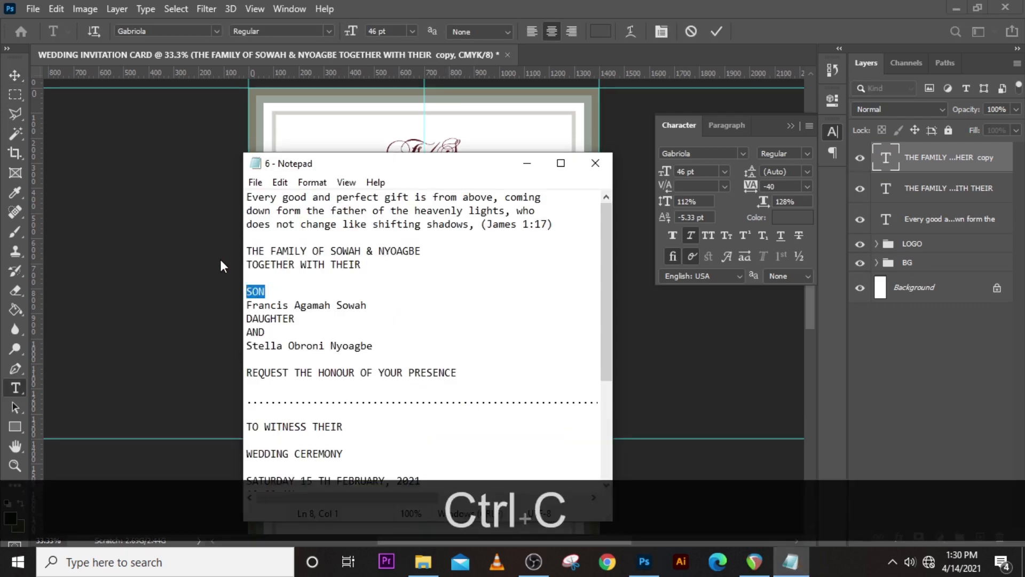
{"action": "left_click", "coordinate": [220, 258]}
{"action": "key", "text": "ctrl+v"}
{"action": "left_click", "coordinate": [886, 159]}
{"action": "key", "text": "shift+Up"}
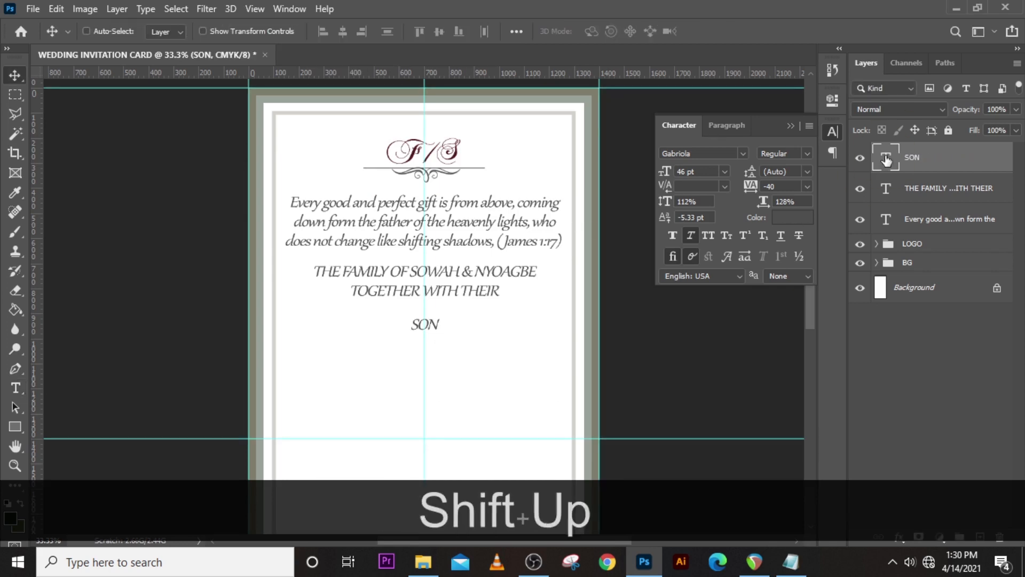
{"action": "key", "text": "shift+Up"}
- Duplicate the SON text directly below itself and replace the copy's text with the groom's full name from the Notepad file
{"action": "key", "text": "ctrl+j"}
{"action": "key", "text": "shift+Down"}
{"action": "key", "text": "shift+Down"}
{"action": "key", "text": "shift+Down"}
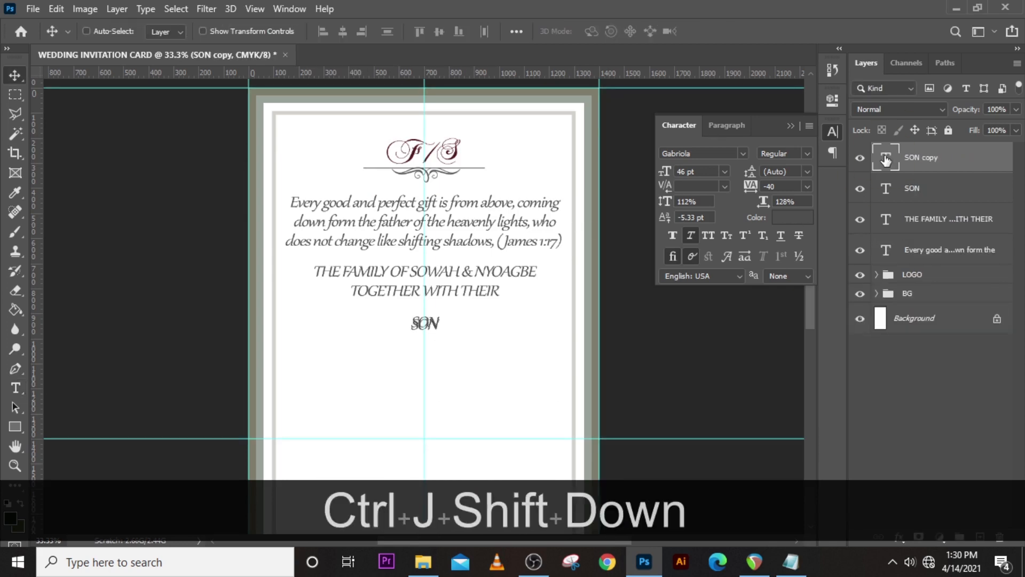
{"action": "key", "text": "shift+Up"}
{"action": "key", "text": "shift+Up"}
{"action": "key", "text": "shift+Up"}
{"action": "double_click", "coordinate": [887, 157]}
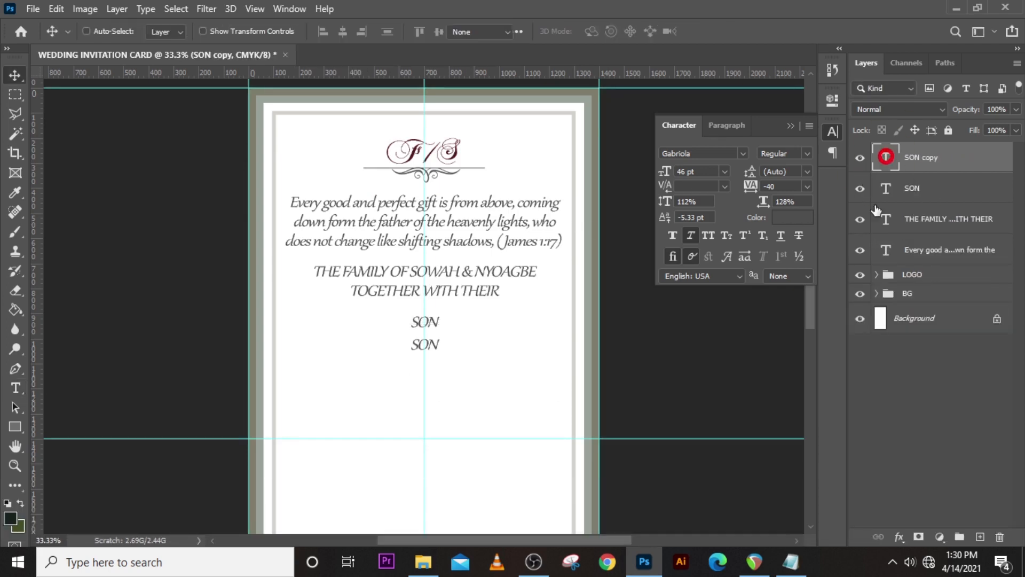
{"action": "left_click", "coordinate": [791, 562]}
{"action": "left_click_drag", "start_coordinate": [370, 306], "coordinate": [246, 306]}
{"action": "key", "text": "ctrl+c"}
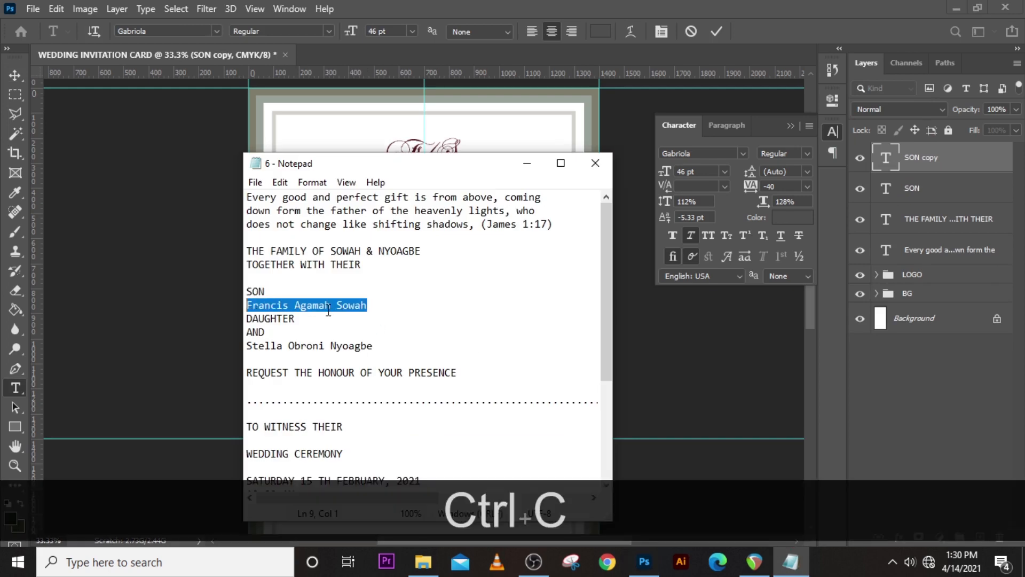
{"action": "left_click", "coordinate": [431, 7]}
{"action": "key", "text": "ctrl+v"}
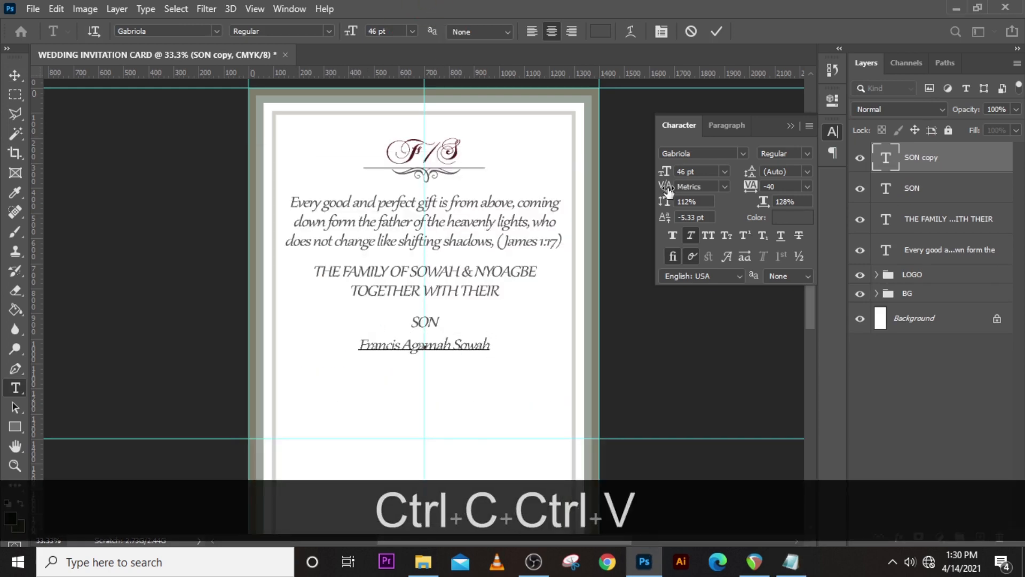
{"action": "left_click", "coordinate": [889, 157]}
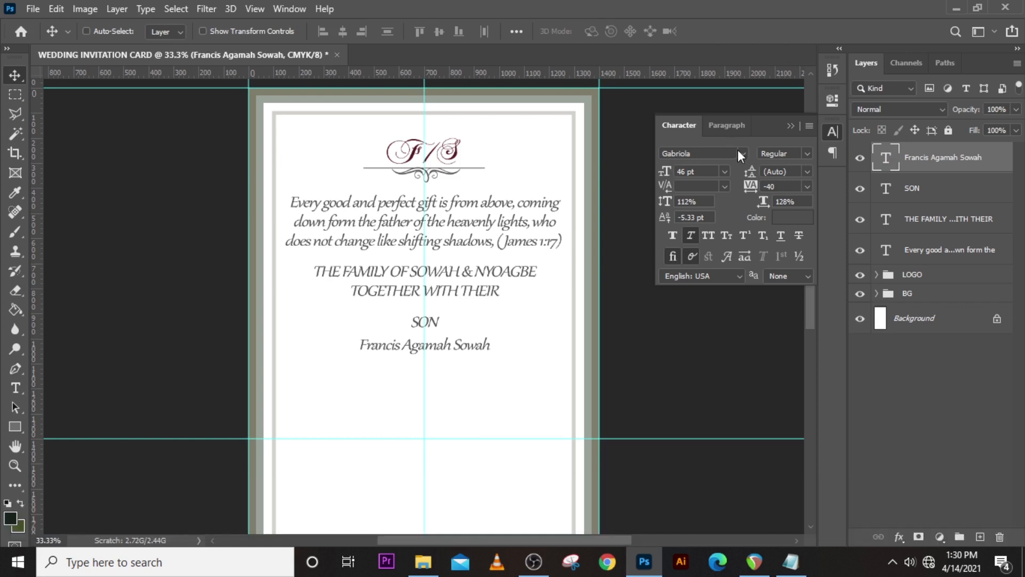
- Style the groom's name in the Madelican font at 61 pt with text color #571B24
{"action": "left_click", "coordinate": [742, 154]}
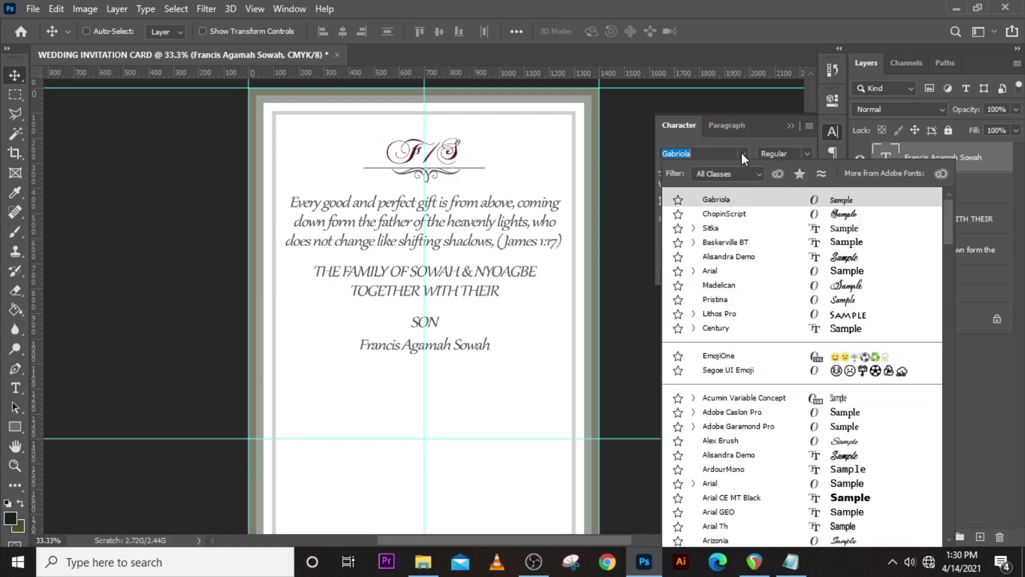
{"action": "left_click", "coordinate": [710, 287]}
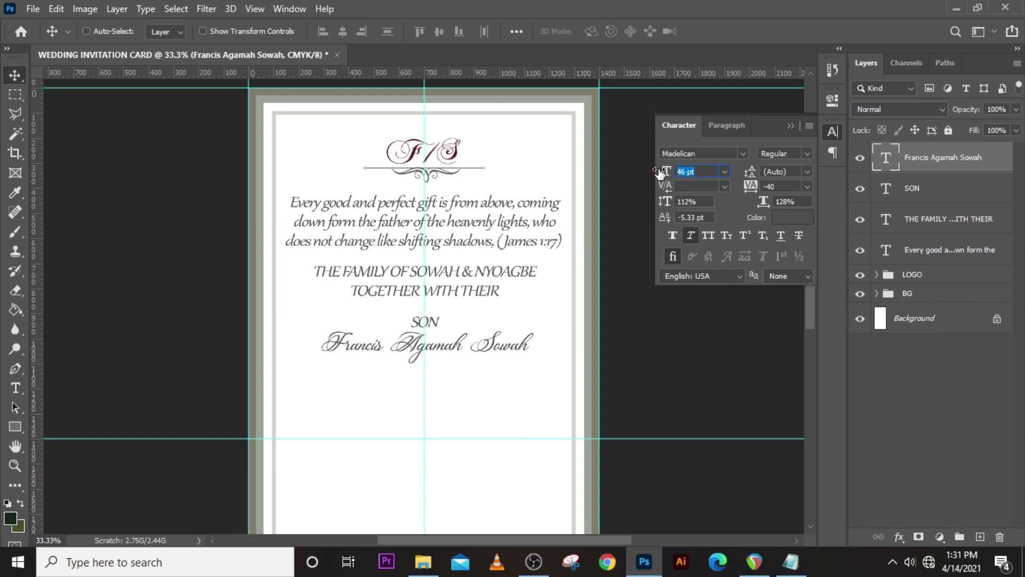
{"action": "type", "text": "61"}
{"action": "left_click", "coordinate": [740, 184]}
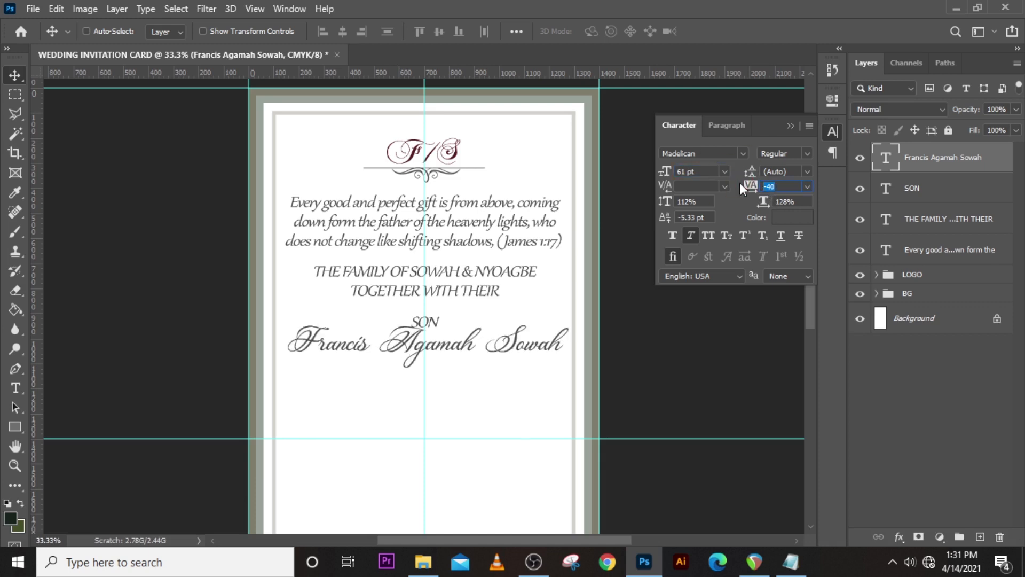
{"action": "left_click", "coordinate": [785, 219]}
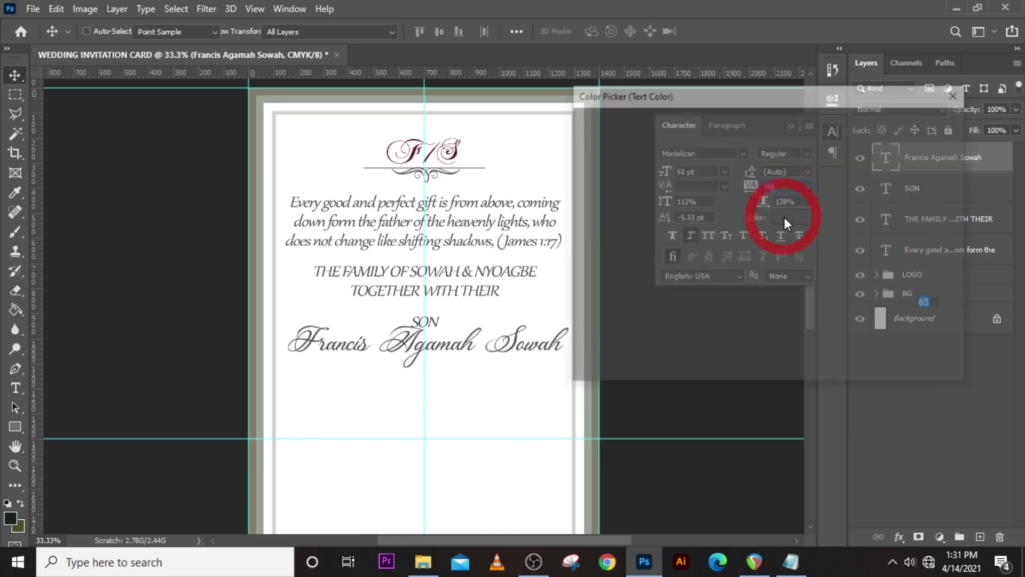
{"action": "type", "text": "571B24"}
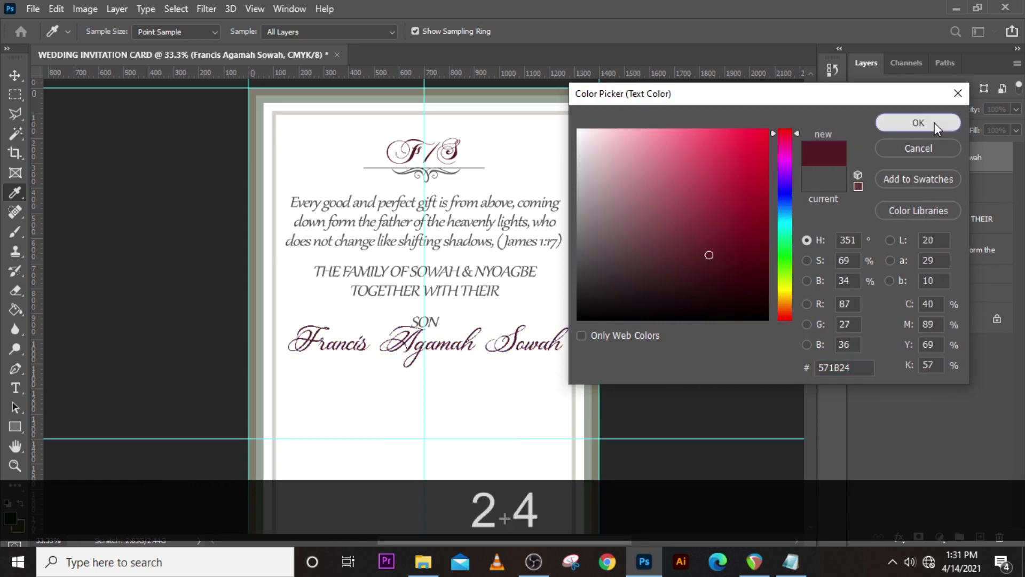
{"action": "left_click", "coordinate": [918, 122]}
- Nudge the groom's name down to clear the SON line above it
{"action": "key", "text": "v"}
{"action": "key", "text": "Down"}
{"action": "key", "text": "Down"}
{"action": "key", "text": "Down"}
{"action": "key", "text": "Down"}
{"action": "key", "text": "Down"}
{"action": "key", "text": "Down"}
{"action": "key", "text": "Down"}
{"action": "key", "text": "Down"}
{"action": "key", "text": "Down"}
{"action": "key", "text": "Down"}
{"action": "key", "text": "Down"}
{"action": "key", "text": "Down"}
{"action": "key", "text": "Down"}
{"action": "key", "text": "Down"}
{"action": "key", "text": "Down"}
{"action": "key", "text": "Down"}
{"action": "key", "text": "Down"}
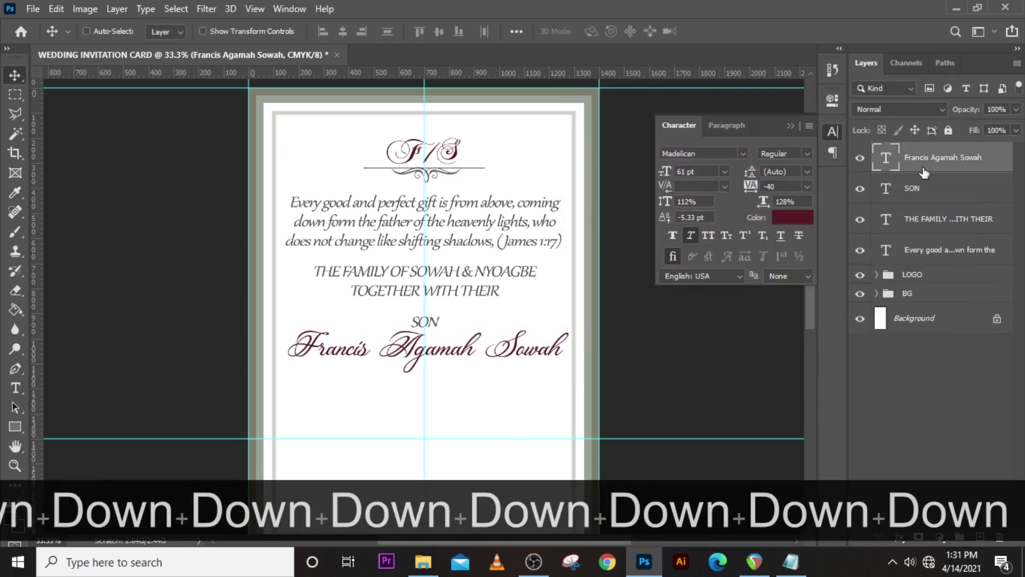
- Nudge the SON text down slightly to widen the gap below the family announcement
{"action": "left_click", "coordinate": [937, 190]}
{"action": "key", "text": "Down"}
{"action": "key", "text": "Down"}
{"action": "key", "text": "Down"}
{"action": "key", "text": "Down"}
{"action": "key", "text": "Down"}
{"action": "key", "text": "Down"}
{"action": "key", "text": "Down"}
{"action": "key", "text": "Down"}
{"action": "key", "text": "Down"}
{"action": "key", "text": "Down"}
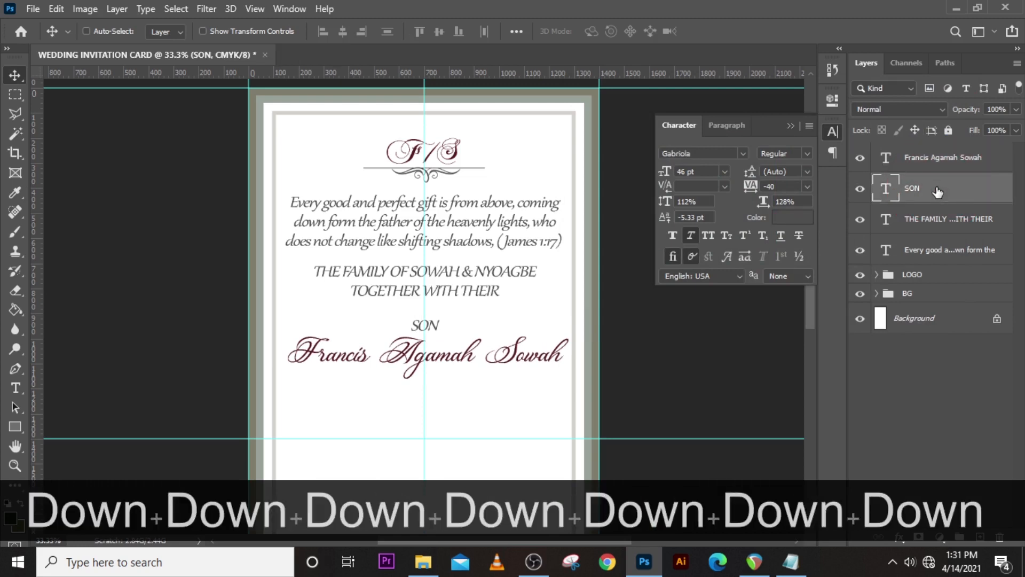
- Duplicate the SON text, move the copy below the groom's name, and change its text to AND
{"action": "key", "text": "ctrl+j"}
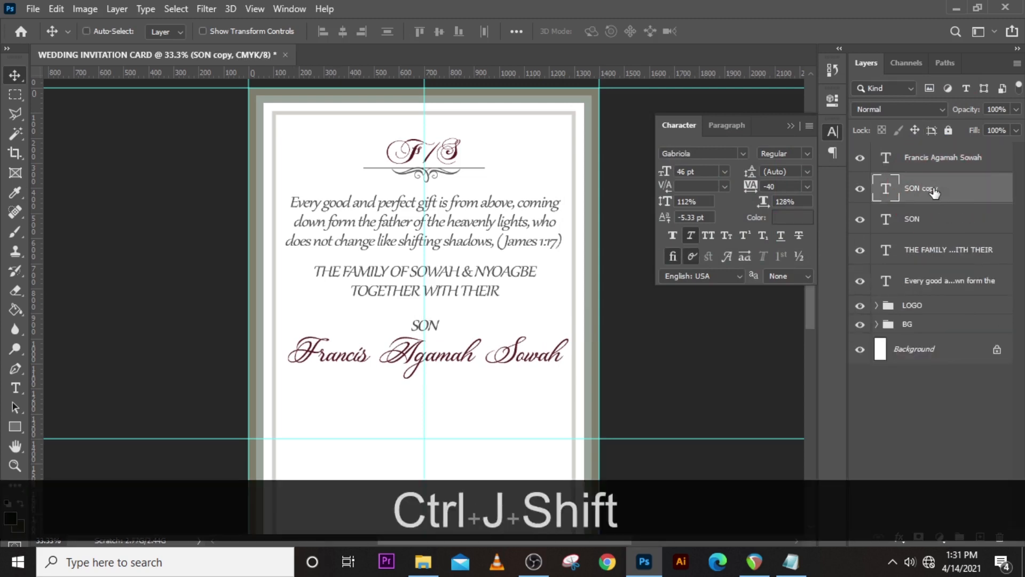
{"action": "key", "text": "shift+Down"}
{"action": "key", "text": "shift+Down"}
{"action": "key", "text": "shift+Down"}
{"action": "key", "text": "shift+Down"}
{"action": "key", "text": "shift+Down"}
{"action": "key", "text": "shift+Down"}
{"action": "key", "text": "shift+Down"}
{"action": "key", "text": "shift+Down"}
{"action": "key", "text": "shift+Down"}
{"action": "key", "text": "shift+Down"}
{"action": "key", "text": "shift+Down"}
{"action": "key", "text": "shift+Down"}
{"action": "key", "text": "shift+Down"}
{"action": "key", "text": "shift+Down"}
{"action": "key", "text": "shift+Down"}
{"action": "key", "text": "shift+Down"}
{"action": "key", "text": "shift+Down"}
{"action": "key", "text": "shift+Down"}
{"action": "key", "text": "shift+Down"}
{"action": "key", "text": "shift+Down"}
{"action": "key", "text": "shift+Down"}
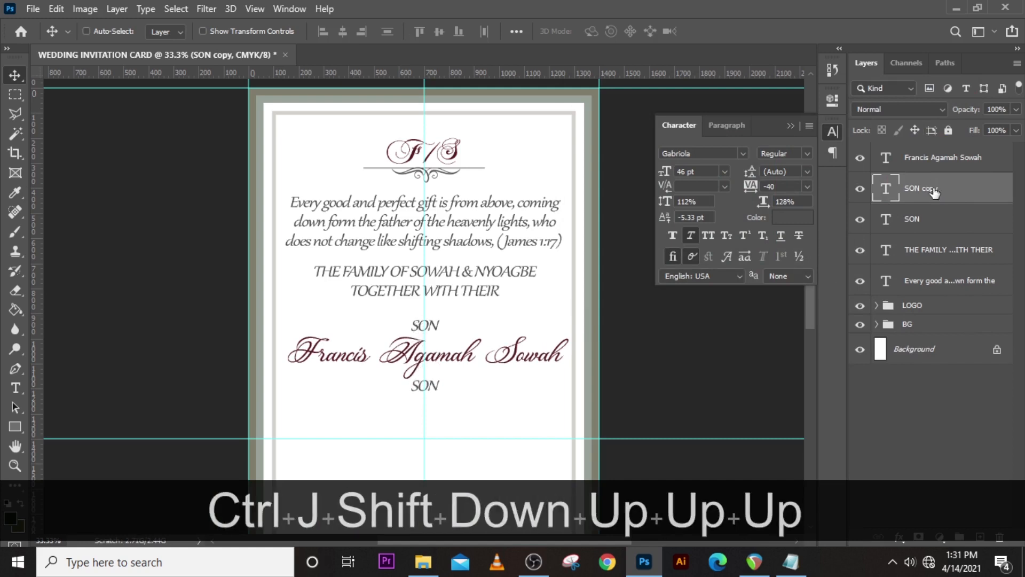
{"action": "double_click", "coordinate": [895, 184]}
{"action": "type", "text": "ANF"}
{"action": "key", "text": "BackSpace"}
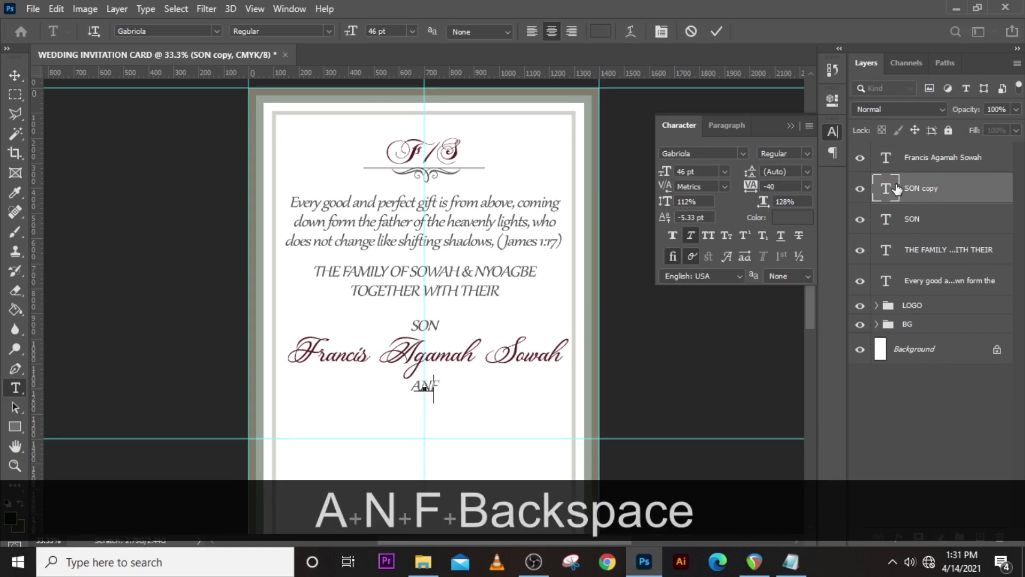
{"action": "type", "text": "D"}
{"action": "left_click", "coordinate": [886, 188]}
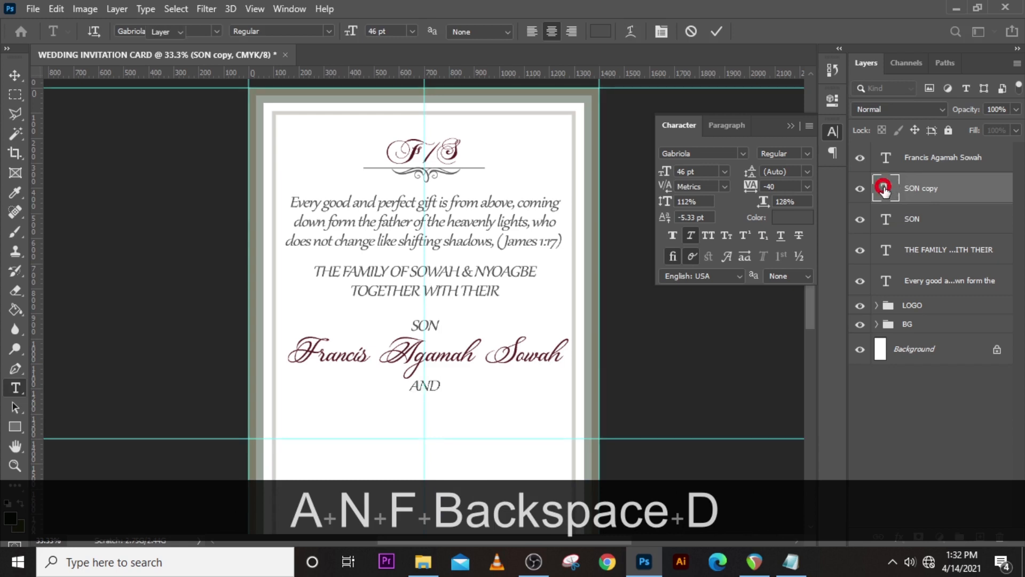
- Duplicate the AND text directly below itself and change the copy's text to DAUGHTER
{"action": "key", "text": "ctrl+j"}
{"action": "key", "text": "shift+Down"}
{"action": "key", "text": "shift+Down"}
{"action": "key", "text": "shift+Down"}
{"action": "key", "text": "shift+Down"}
{"action": "key", "text": "shift+Down"}
{"action": "key", "text": "shift+Down"}
{"action": "key", "text": "shift+Down"}
{"action": "key", "text": "shift+Down"}
{"action": "key", "text": "shift+Down"}
{"action": "key", "text": "shift+Down"}
{"action": "key", "text": "shift+Down"}
{"action": "key", "text": "shift+Down"}
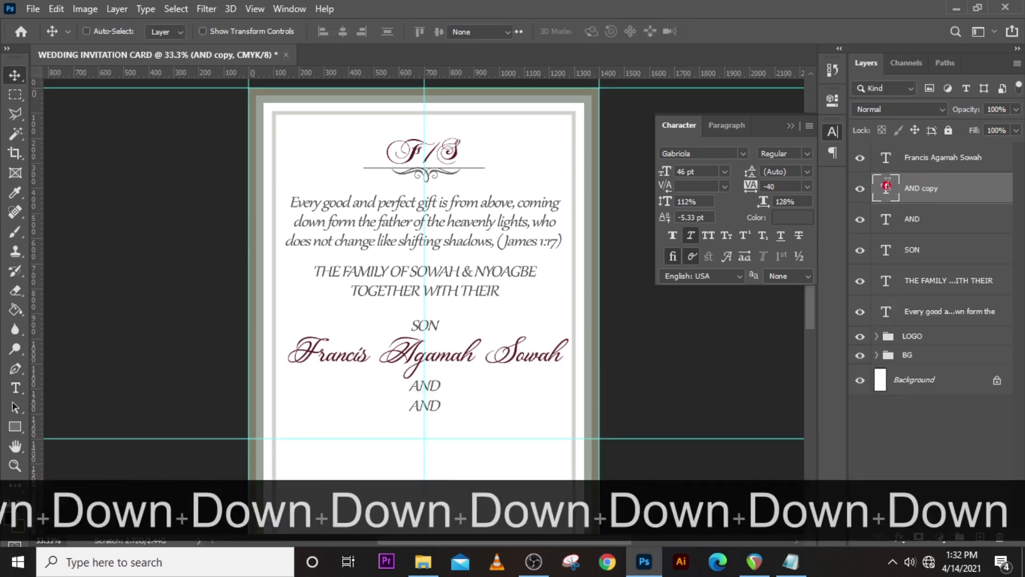
{"action": "double_click", "coordinate": [885, 190]}
{"action": "type", "text": "DAUGHTER"}
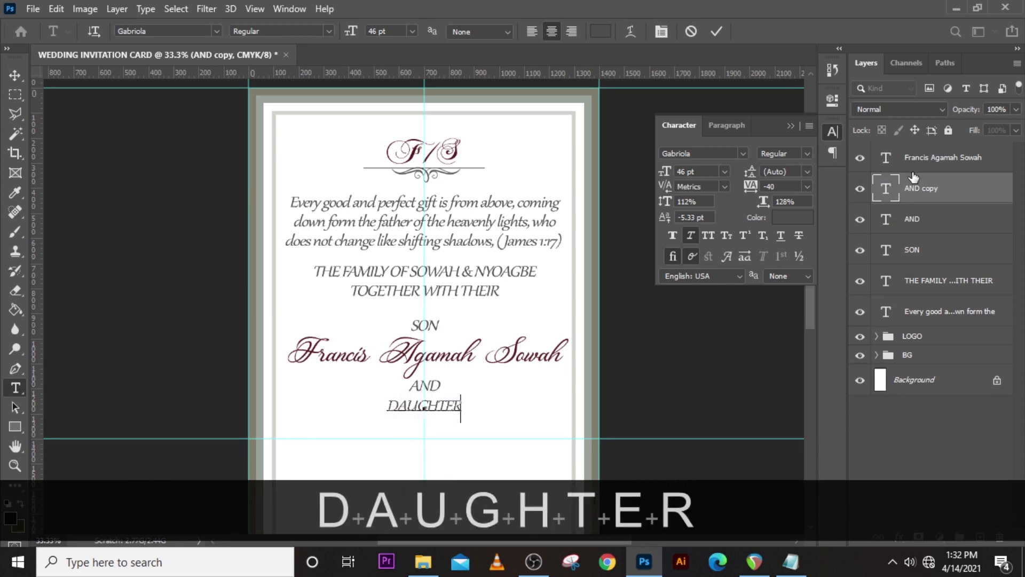
- Nudge the AND text down to bring it closer to the DAUGHTER line
{"action": "left_click", "coordinate": [907, 228]}
{"action": "key", "text": "Down"}
{"action": "key", "text": "Down"}
{"action": "key", "text": "Down"}
{"action": "key", "text": "Down"}
{"action": "key", "text": "Down"}
{"action": "key", "text": "Down"}
{"action": "key", "text": "Down"}
{"action": "key", "text": "Down"}
{"action": "key", "text": "Down"}
{"action": "key", "text": "Down"}
{"action": "key", "text": "Down"}
{"action": "key", "text": "Down"}
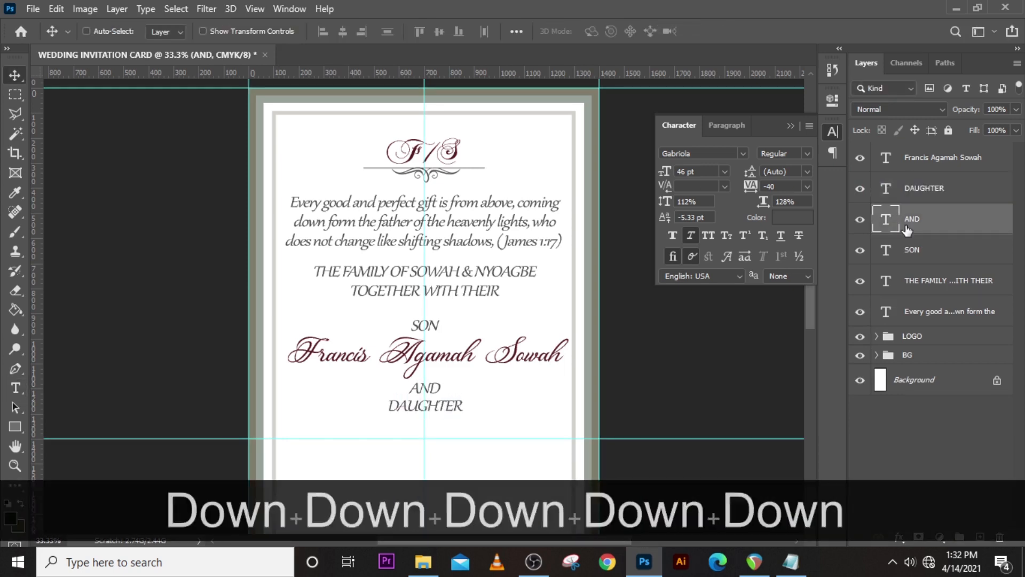
- Nudge the AND and DAUGHTER lines up together toward the groom's name
{"action": "key", "text": "ctrl"}
{"action": "left_click", "coordinate": [924, 195], "text": "ctrl"}
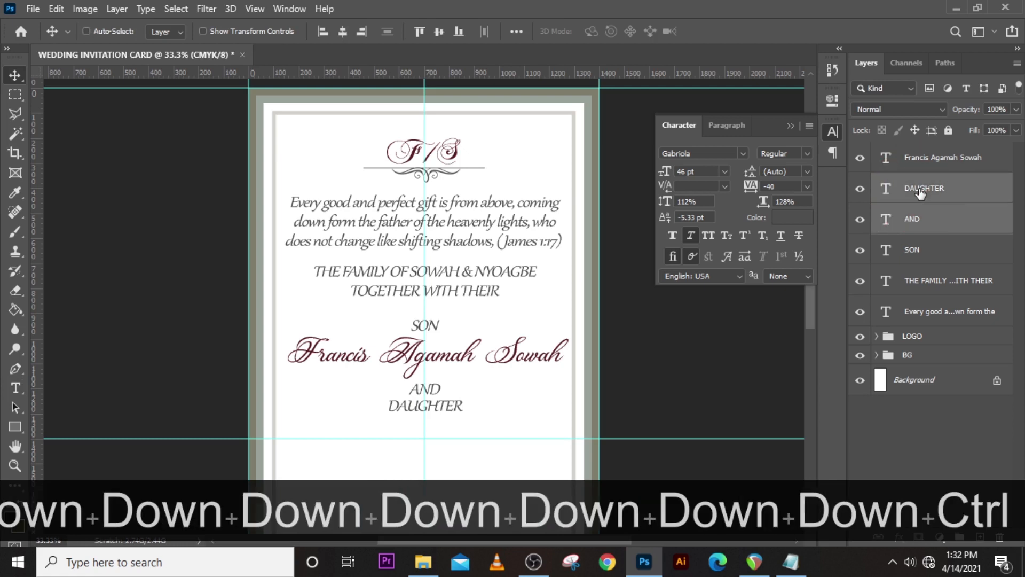
{"action": "key", "text": "Up"}
{"action": "key", "text": "Up"}
{"action": "key", "text": "Up"}
{"action": "key", "text": "Up"}
{"action": "key", "text": "Up"}
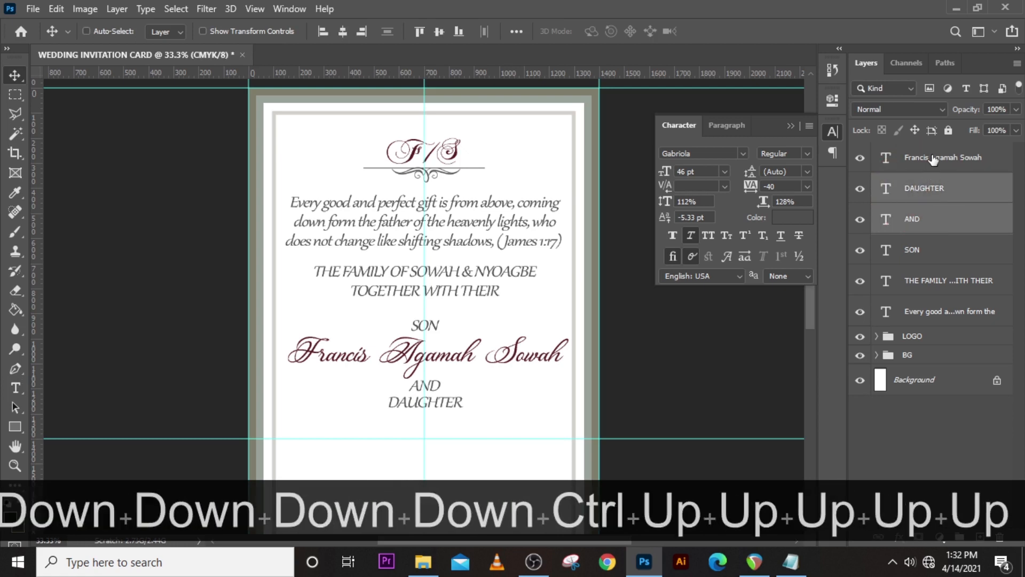
- Duplicate the groom's name below DAUGHTER, centred on the card, and replace its text with the bride's full name from the Notepad file
{"action": "left_click", "coordinate": [934, 159]}
{"action": "key", "text": "ctrl+j"}
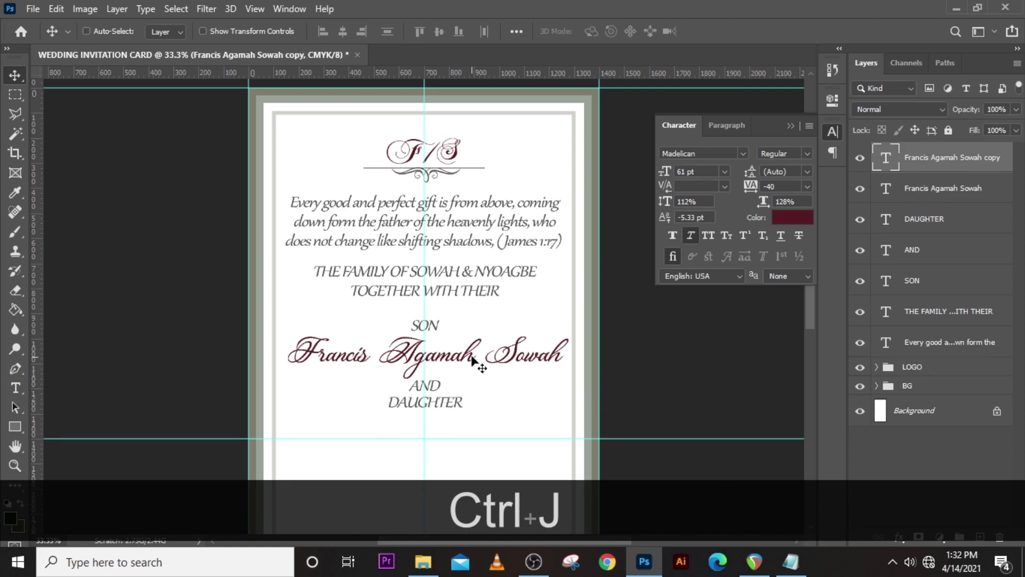
{"action": "left_click_drag", "start_coordinate": [472, 361], "coordinate": [458, 437]}
{"action": "left_click", "coordinate": [789, 562]}
{"action": "left_click_drag", "start_coordinate": [373, 347], "coordinate": [246, 350]}
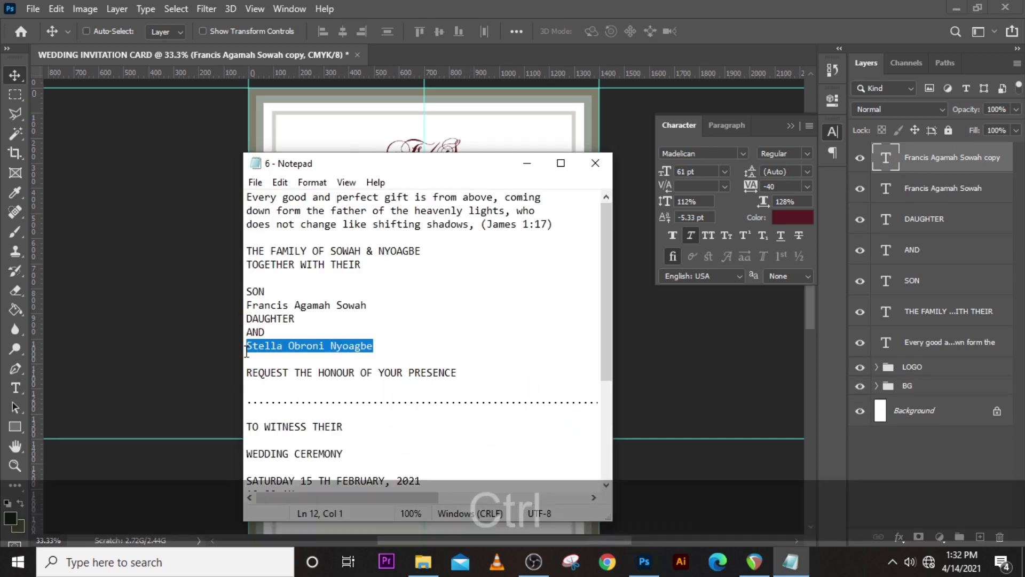
{"action": "key", "text": "ctrl+c"}
{"action": "left_click", "coordinate": [269, 7]}
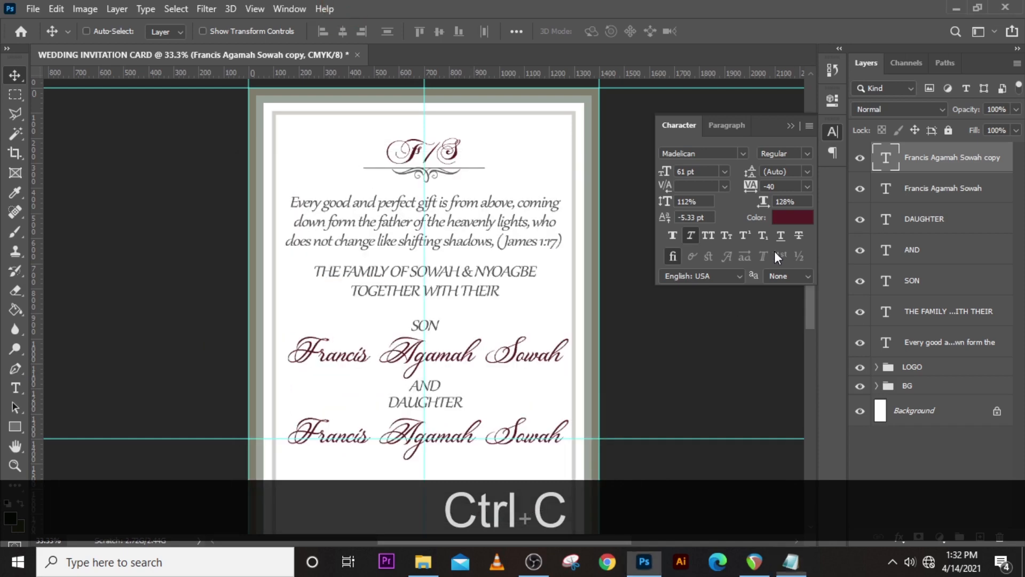
{"action": "double_click", "coordinate": [886, 158]}
{"action": "key", "text": "ctrl+v"}
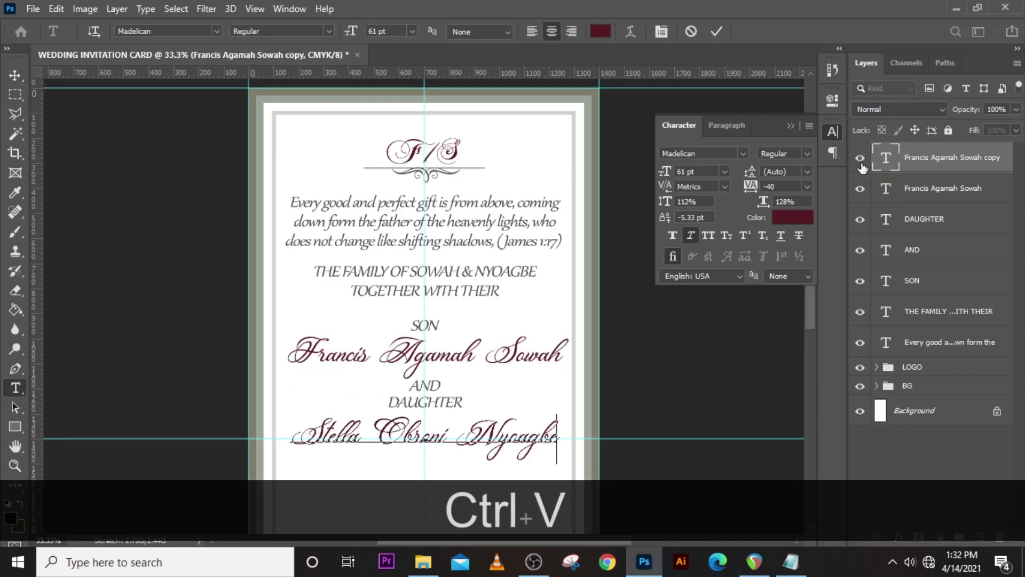
{"action": "left_click", "coordinate": [346, 480]}
{"action": "key", "text": "v"}
- Hide the guides and fit the whole card in view
{"action": "scroll", "coordinate": [347, 475], "scroll_direction": "down", "scroll_amount": 3}
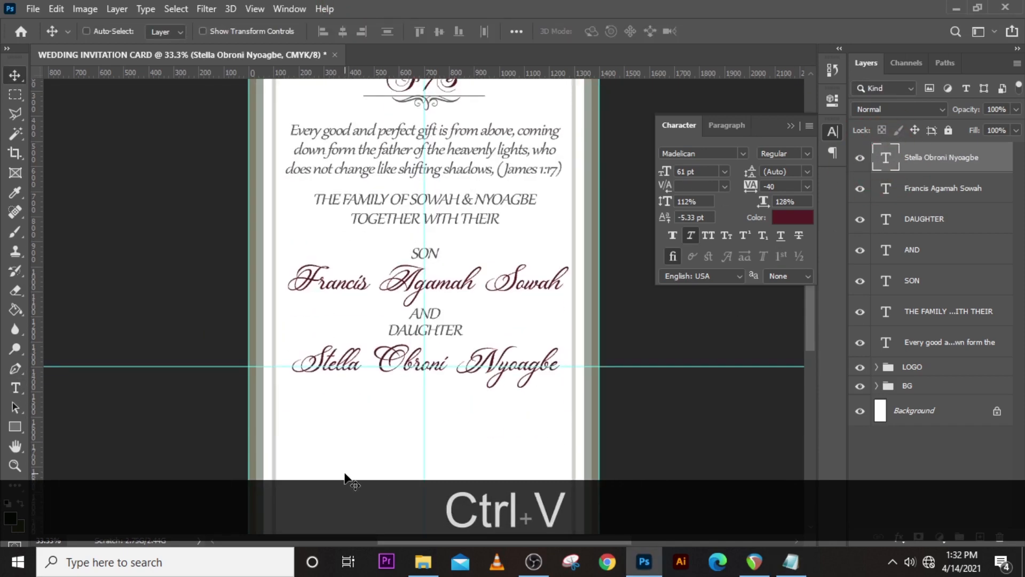
{"action": "key", "text": "ctrl+h"}
{"action": "key", "text": "ctrl+0"}
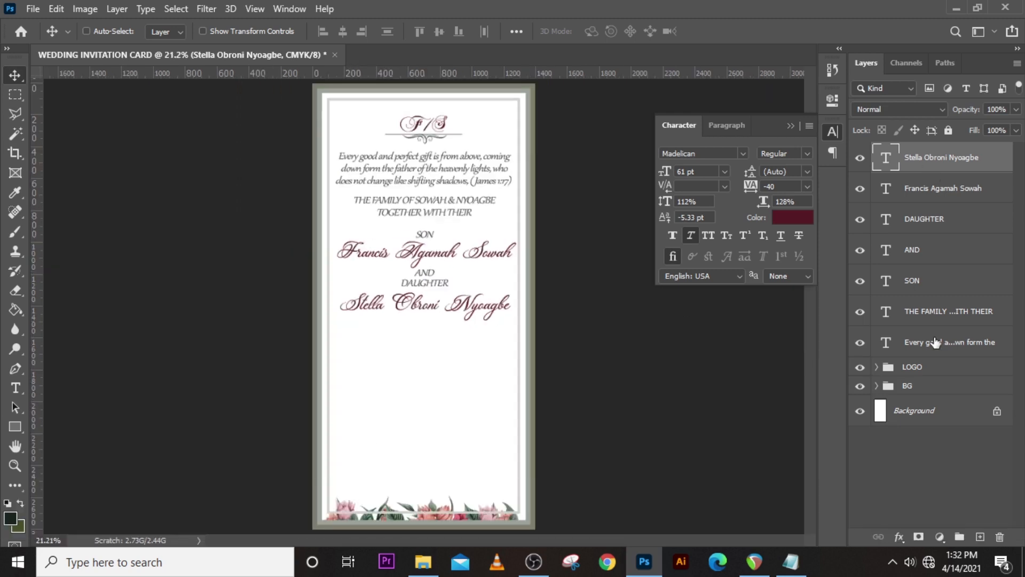
- Group the verse and family announcement layers and name the group TOP TEXT
{"action": "left_click", "coordinate": [917, 347]}
{"action": "left_click", "coordinate": [940, 311], "text": "ctrl"}
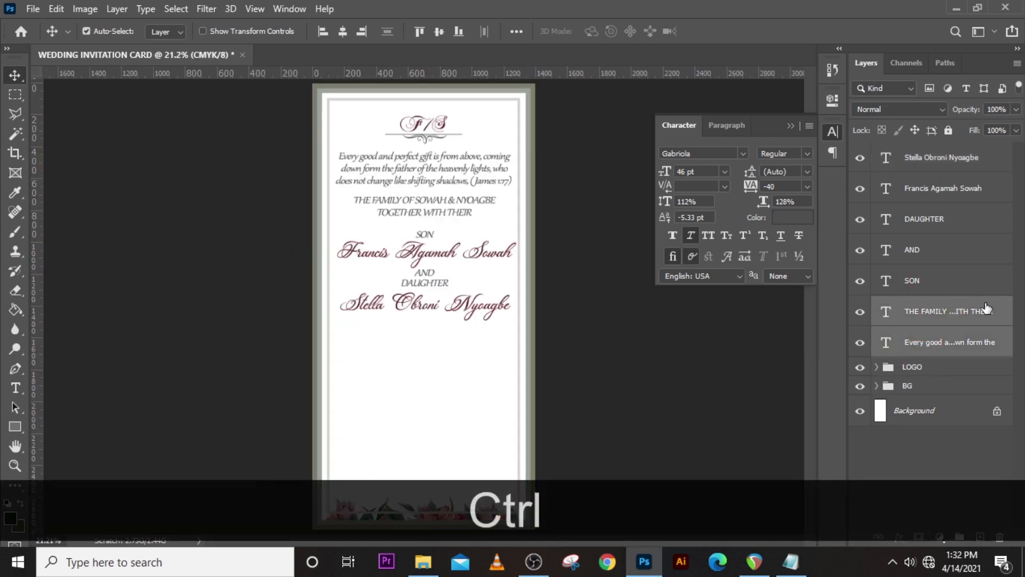
{"action": "key", "text": "ctrl+g"}
{"action": "key", "text": "Caps_Lock"}
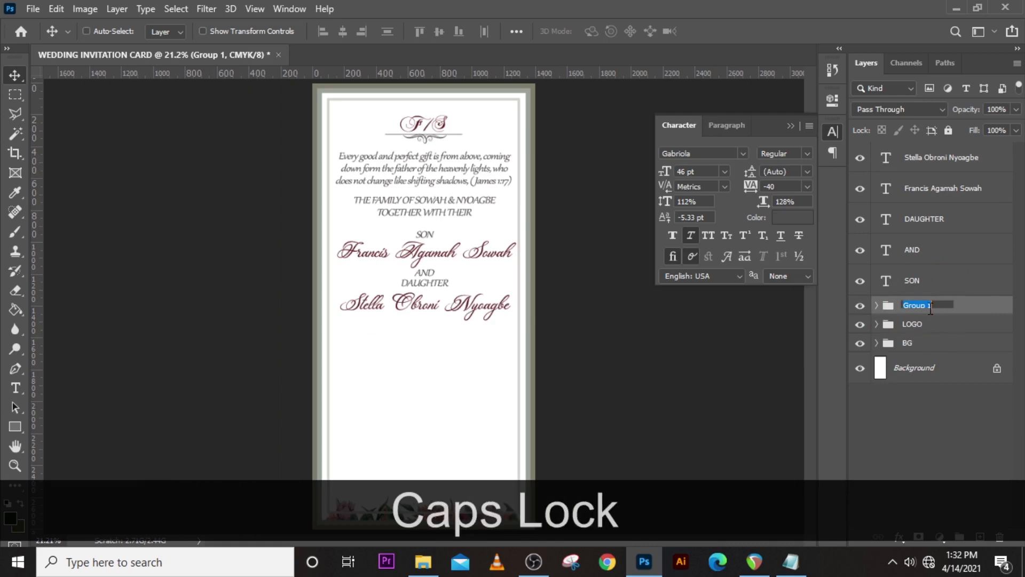
{"action": "type", "text": "TOP TEXT"}
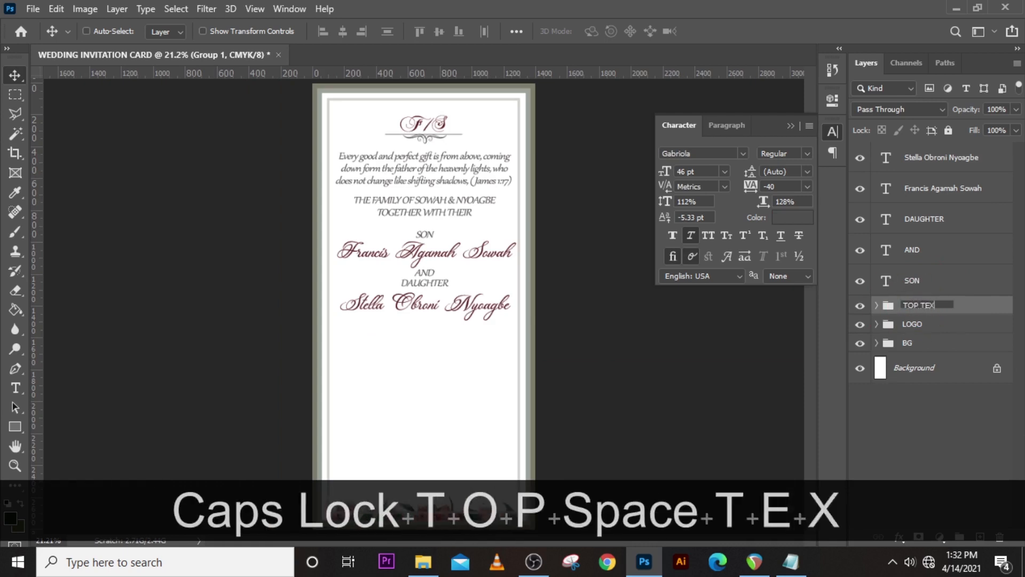
- Group the SON, AND, DAUGHTER, groom's name and bride's name layers and name the group NAME
{"action": "key", "text": "Return"}
{"action": "left_click", "coordinate": [917, 282]}
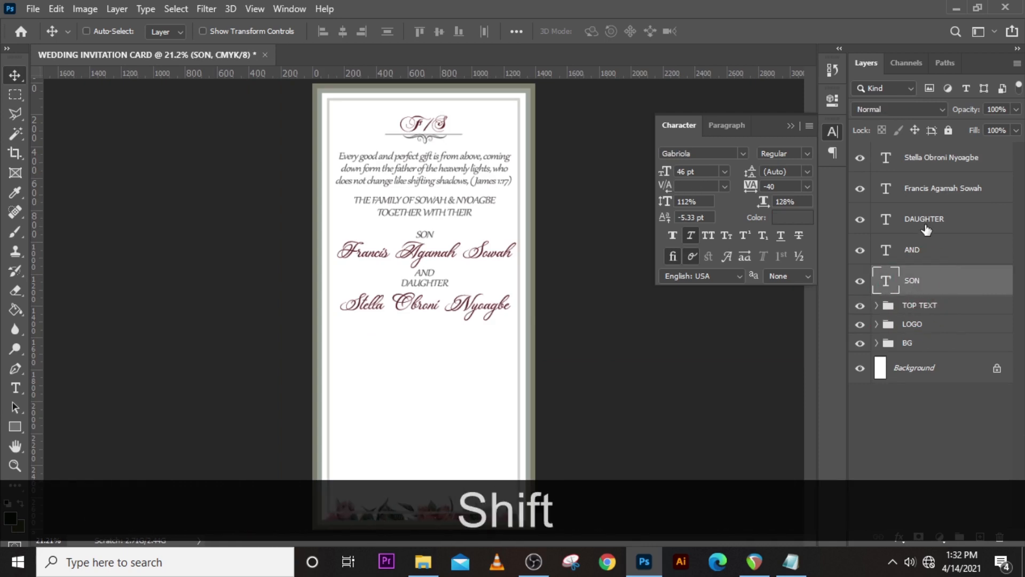
{"action": "left_click", "coordinate": [928, 169], "text": "shift"}
{"action": "key", "text": "ctrl+g"}
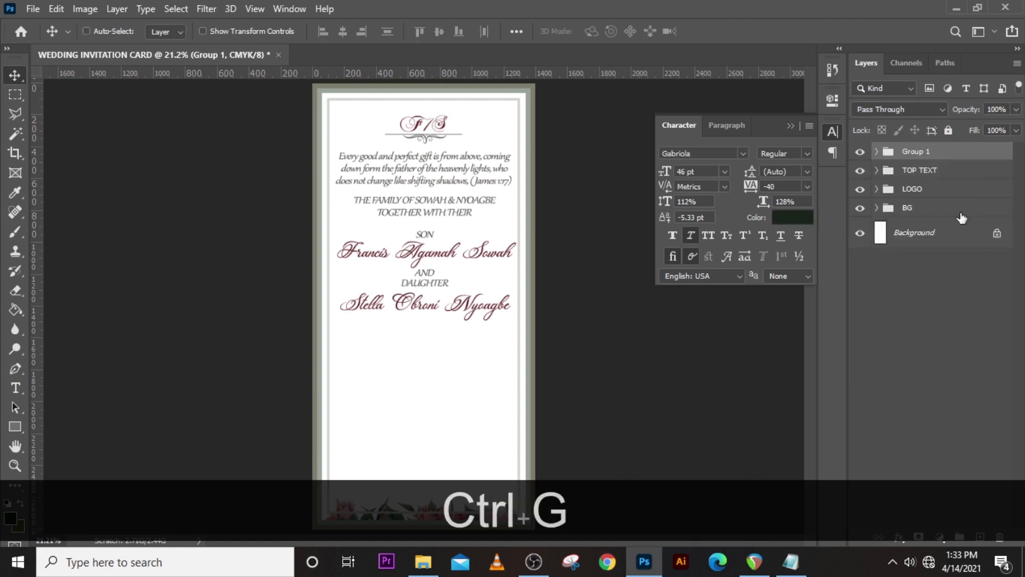
{"action": "double_click", "coordinate": [912, 151]}
{"action": "type", "text": "NAME"}
{"action": "key", "text": "Return"}
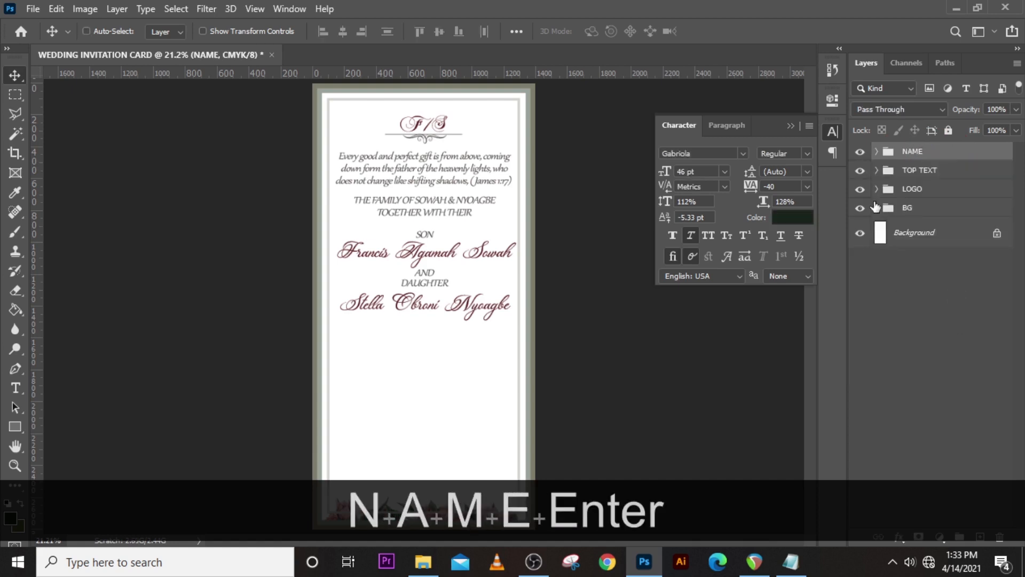
{"action": "left_click", "coordinate": [859, 153]}
{"action": "left_click", "coordinate": [860, 152]}
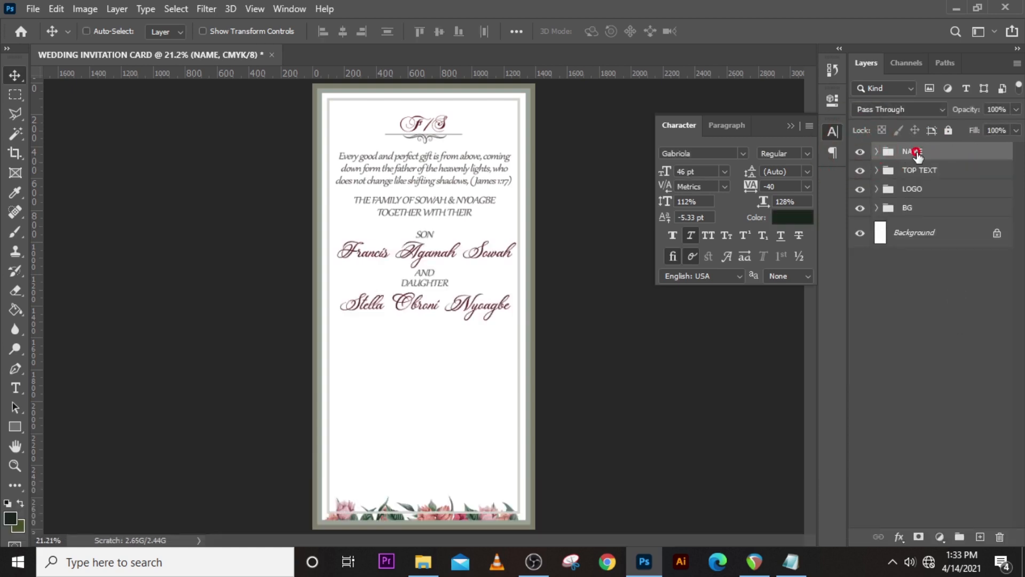
- Copy REQUEST THE HONOUR OF YOUR PRESENCE from the Notepad file into a new text layer centred below the bride's name
{"action": "left_click_drag", "start_coordinate": [459, 373], "coordinate": [245, 365]}
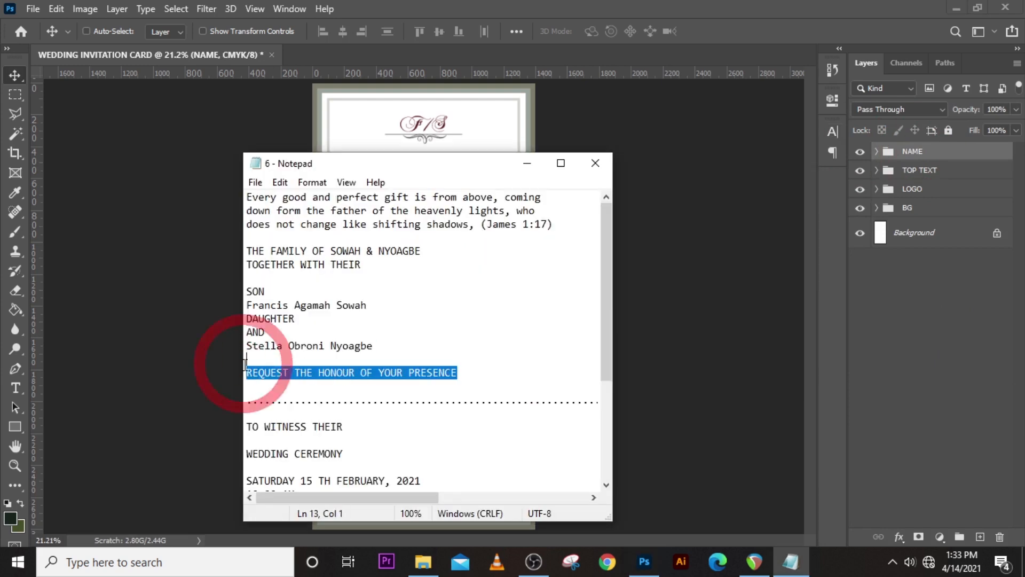
{"action": "key", "text": "ctrl+c"}
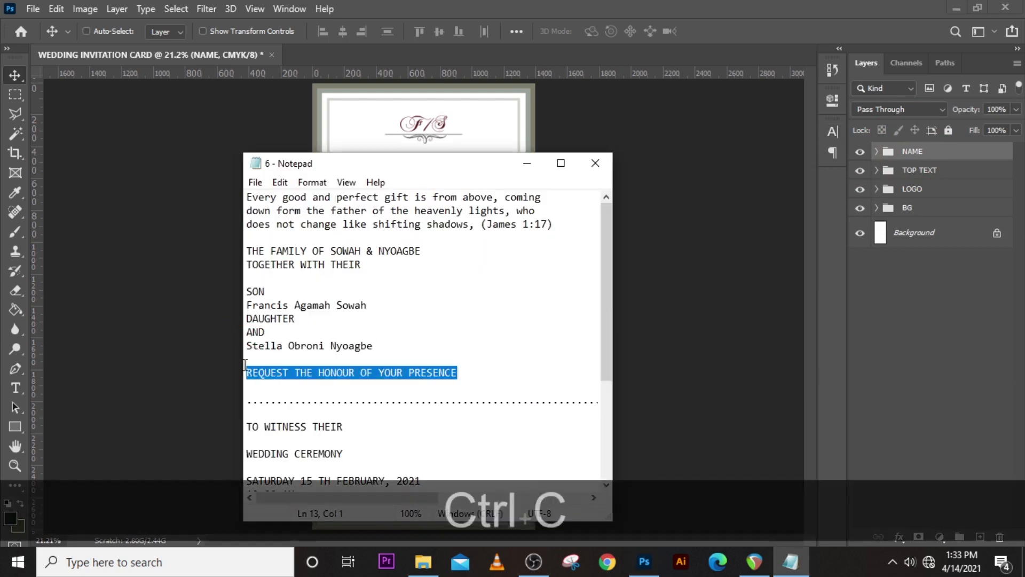
{"action": "left_click", "coordinate": [519, 3]}
{"action": "key", "text": "t"}
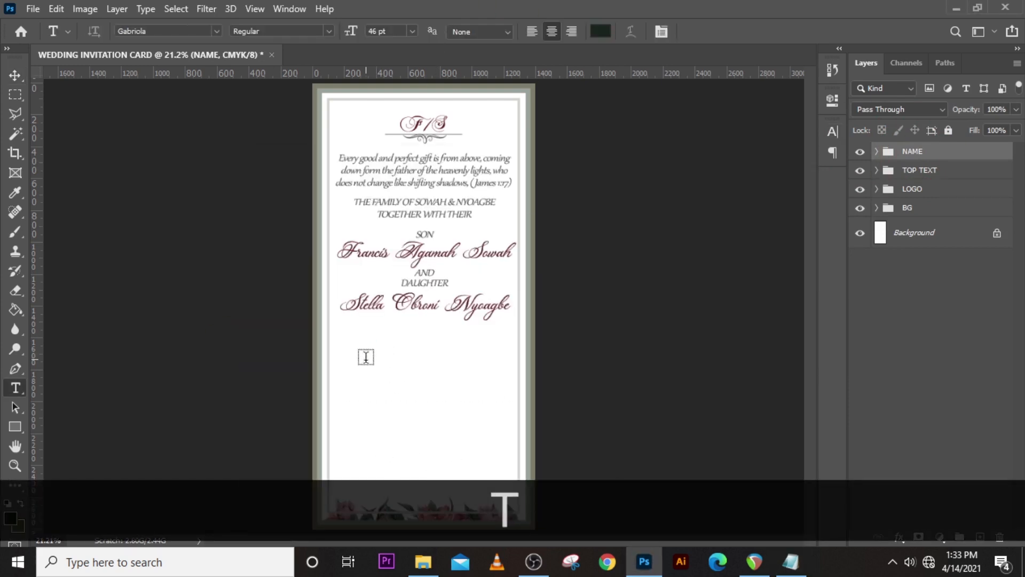
{"action": "left_click", "coordinate": [366, 359]}
{"action": "key", "text": "ctrl+v"}
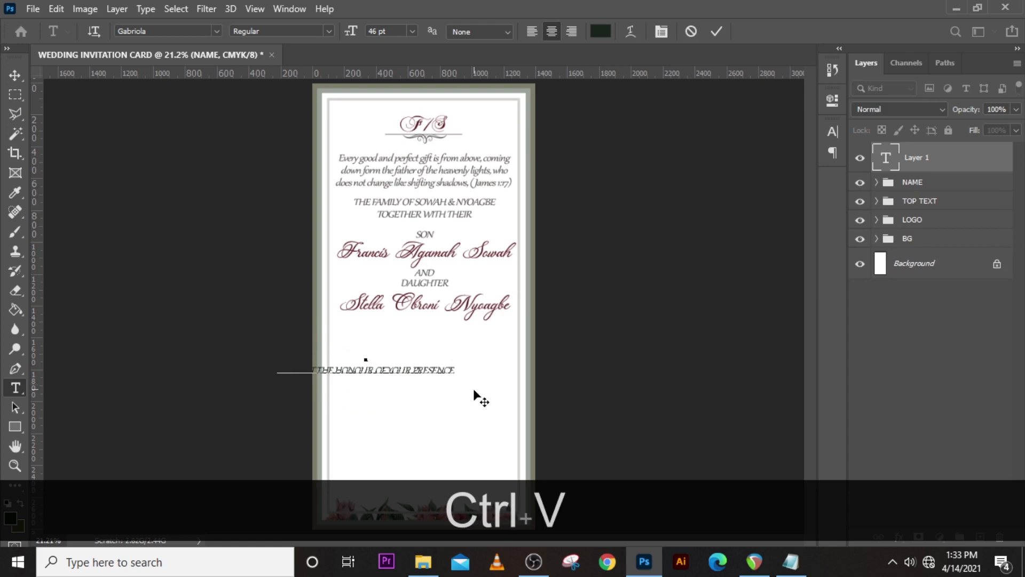
{"action": "left_click", "coordinate": [888, 163]}
{"action": "key", "text": "v"}
{"action": "left_click_drag", "start_coordinate": [356, 377], "coordinate": [416, 349]}
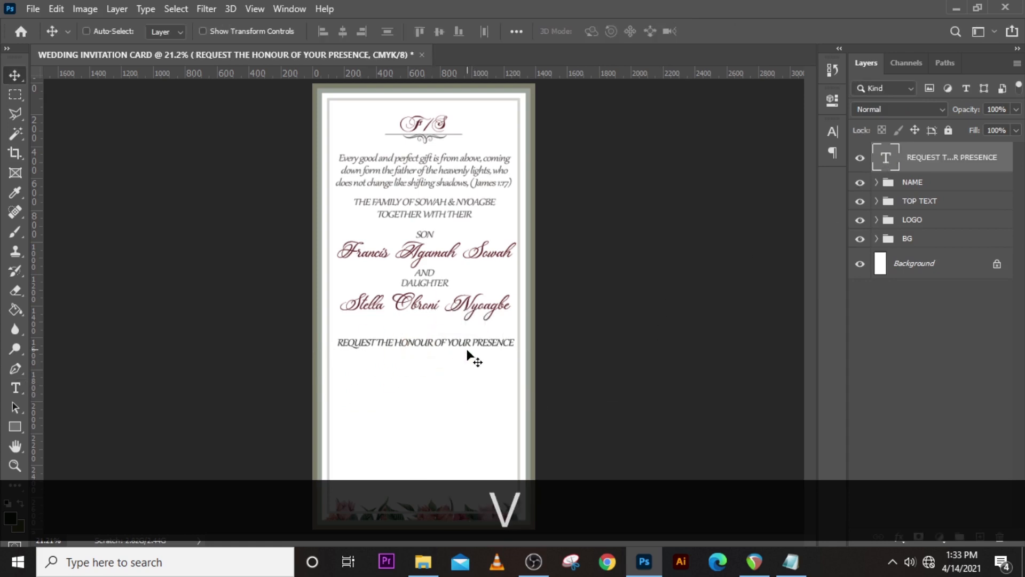
- Show the guides and remove the faux italic from the REQUEST THE HONOUR line and the SON, AND and DAUGHTER lines
{"action": "key", "text": "ctrl+h"}
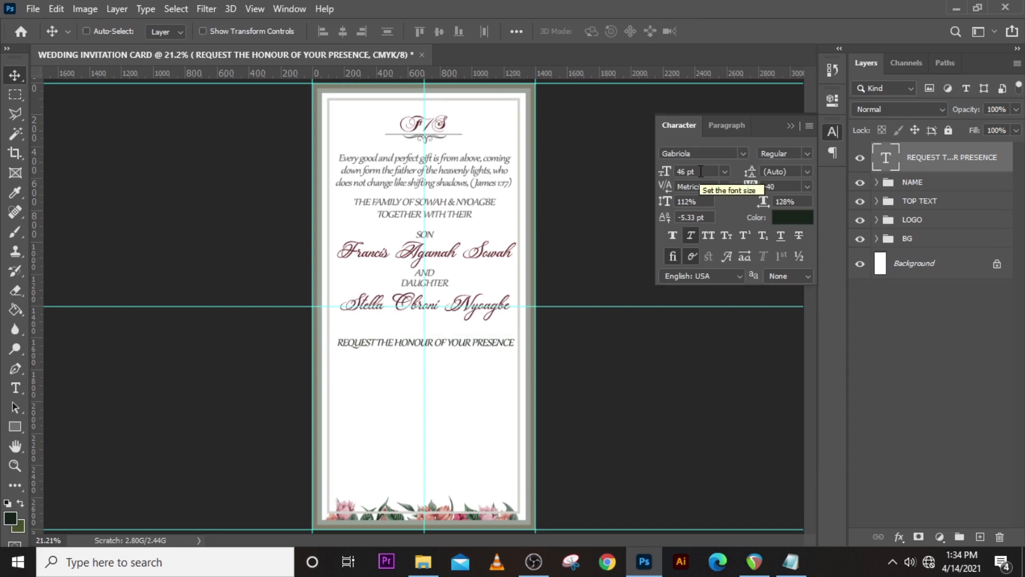
{"action": "left_click", "coordinate": [691, 234]}
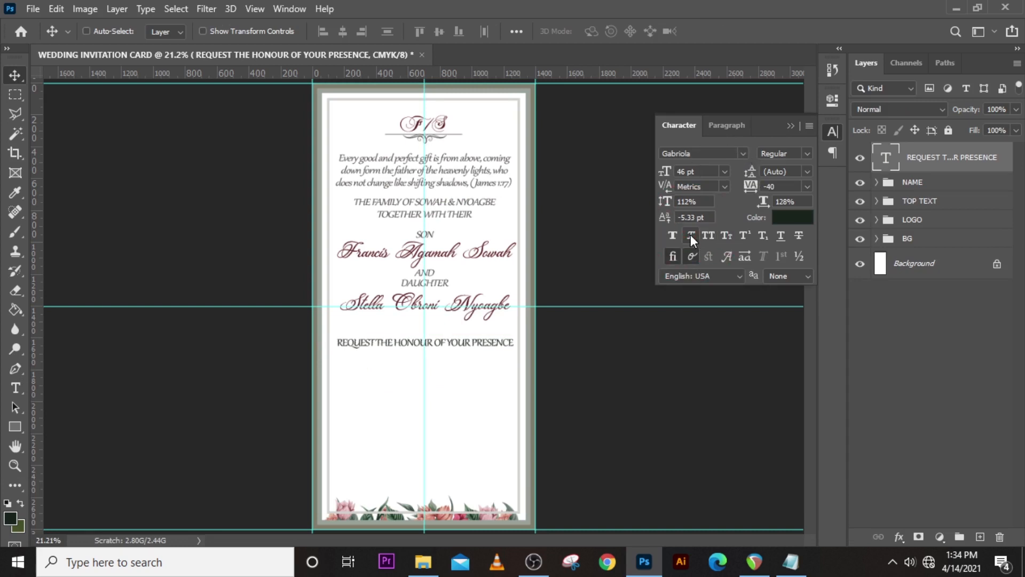
{"action": "left_click", "coordinate": [874, 181]}
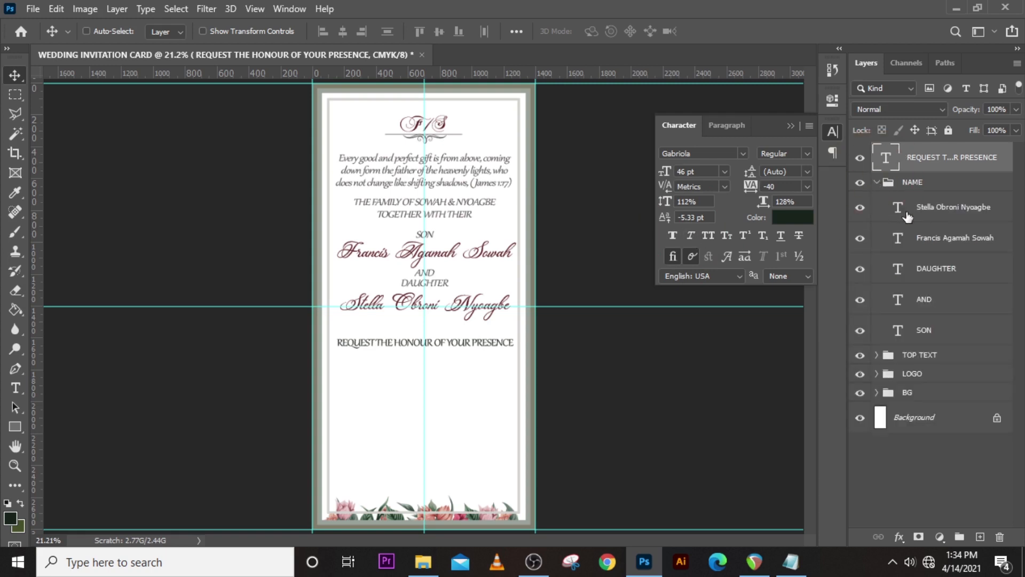
{"action": "left_click", "coordinate": [931, 270]}
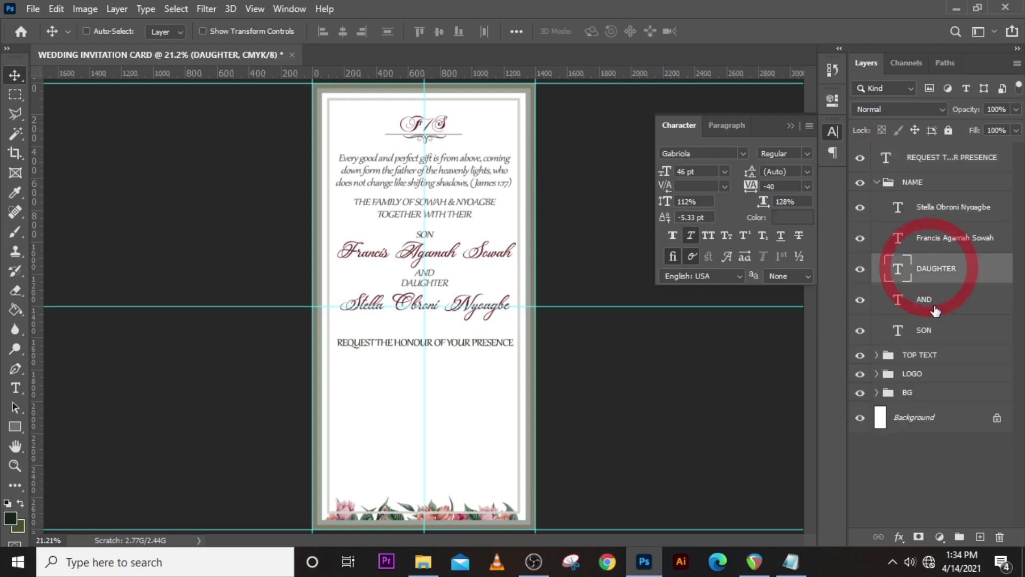
{"action": "left_click", "coordinate": [928, 299], "text": "ctrl"}
{"action": "left_click", "coordinate": [929, 327], "text": "ctrl"}
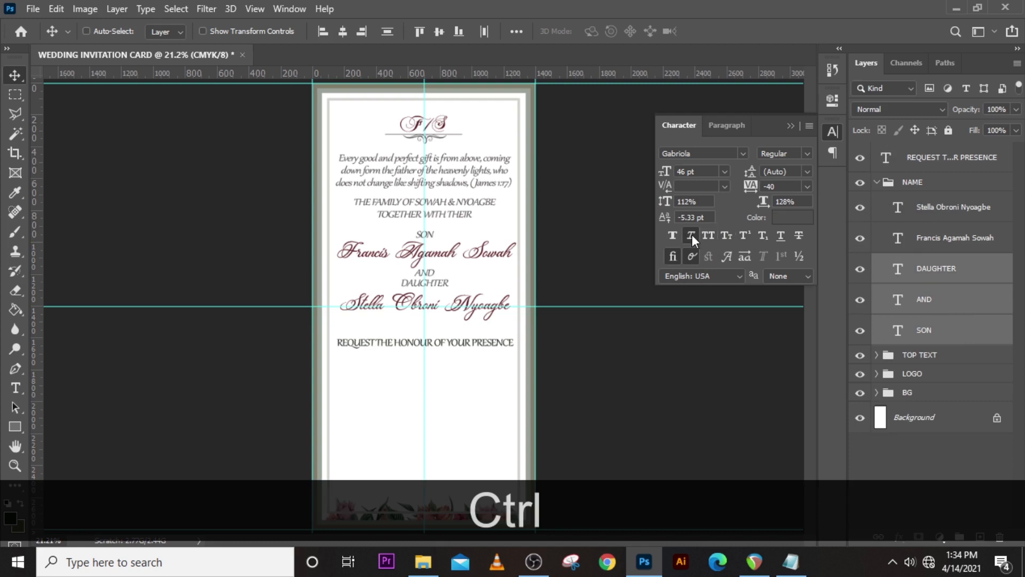
{"action": "left_click", "coordinate": [876, 182]}
- Remove the faux italic from the family announcement text in the TOP TEXT group
{"action": "left_click", "coordinate": [884, 206]}
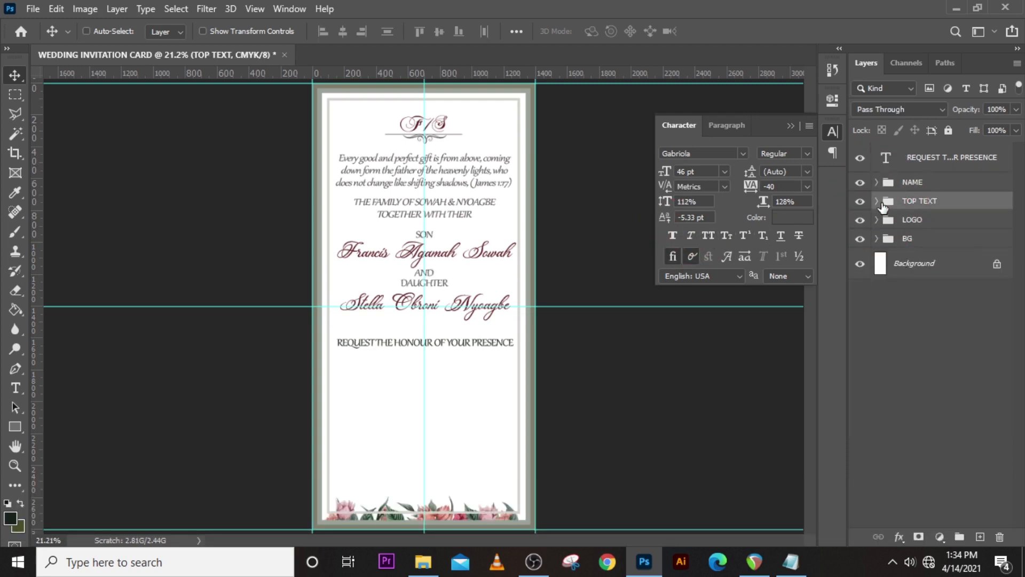
{"action": "left_click", "coordinate": [875, 201]}
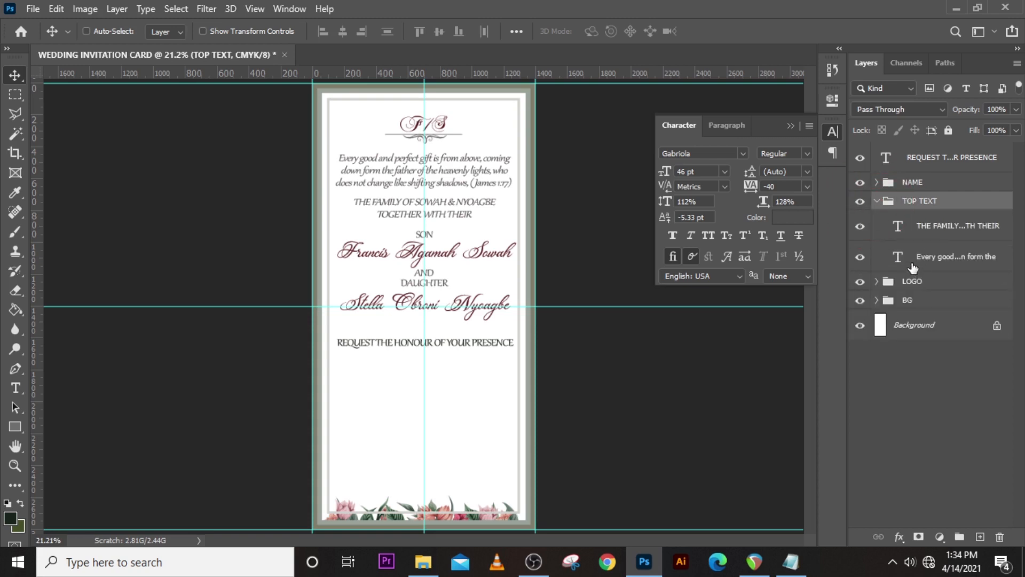
{"action": "left_click", "coordinate": [927, 229]}
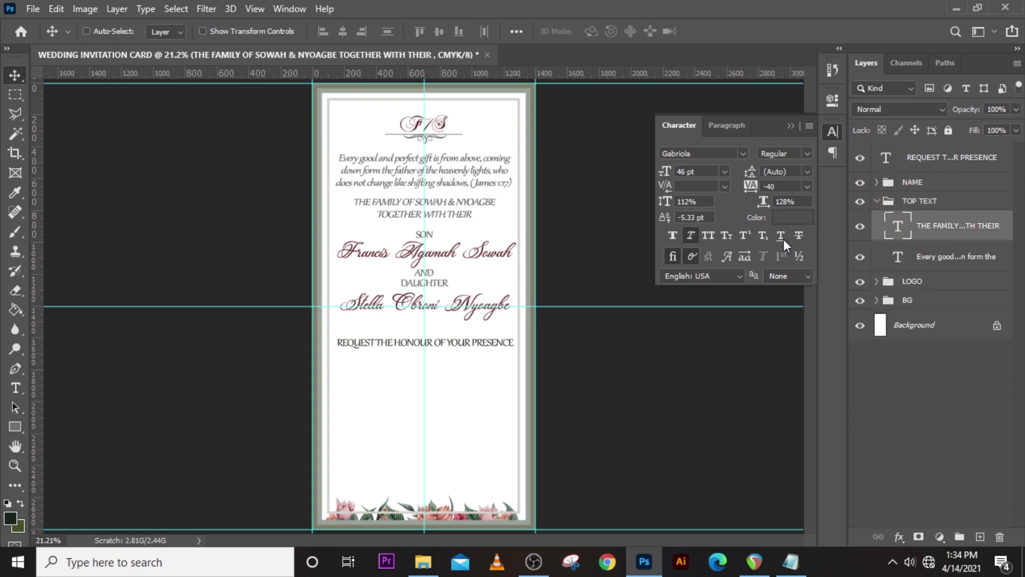
{"action": "left_click", "coordinate": [695, 235]}
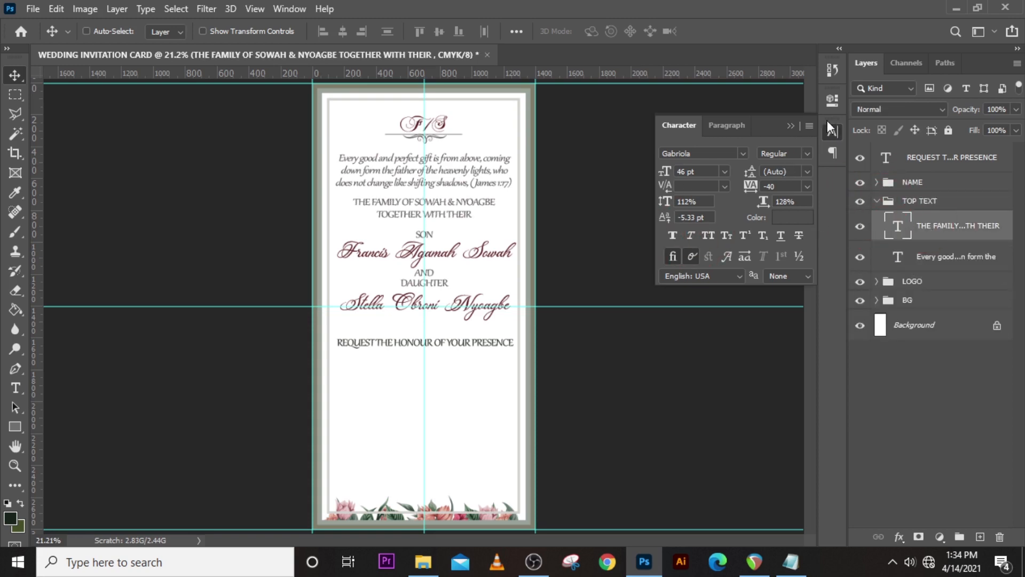
{"action": "left_click", "coordinate": [791, 126]}
{"action": "left_click", "coordinate": [876, 200]}
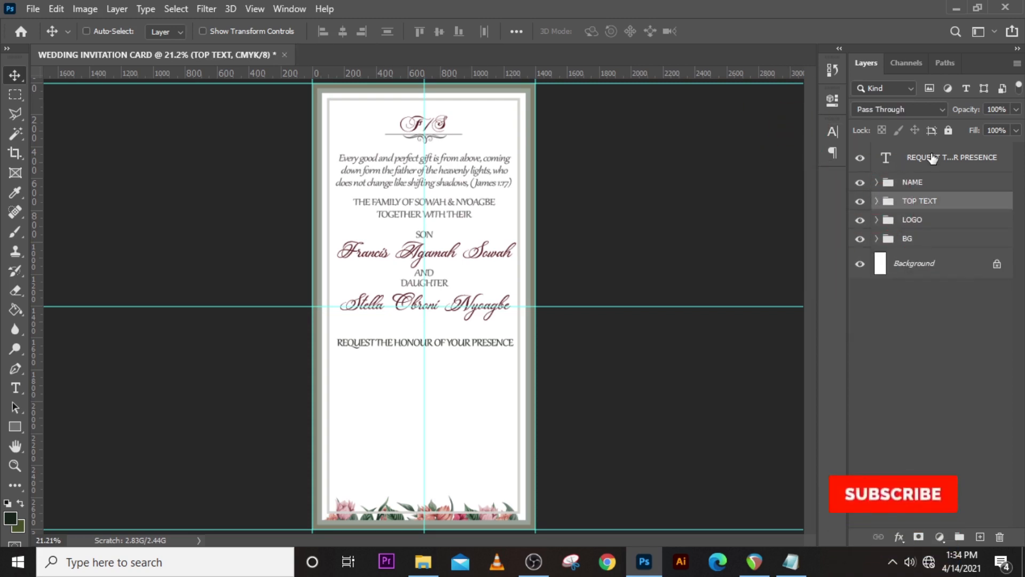
- Nudge the REQUEST THE HONOUR OF YOUR PRESENCE line up closer to the bride's name
{"action": "left_click", "coordinate": [926, 151]}
{"action": "key", "text": "shift+Up"}
{"action": "key", "text": "shift+Up"}
{"action": "key", "text": "shift+Up"}
{"action": "key", "text": "shift+Up"}
{"action": "key", "text": "shift+Up"}
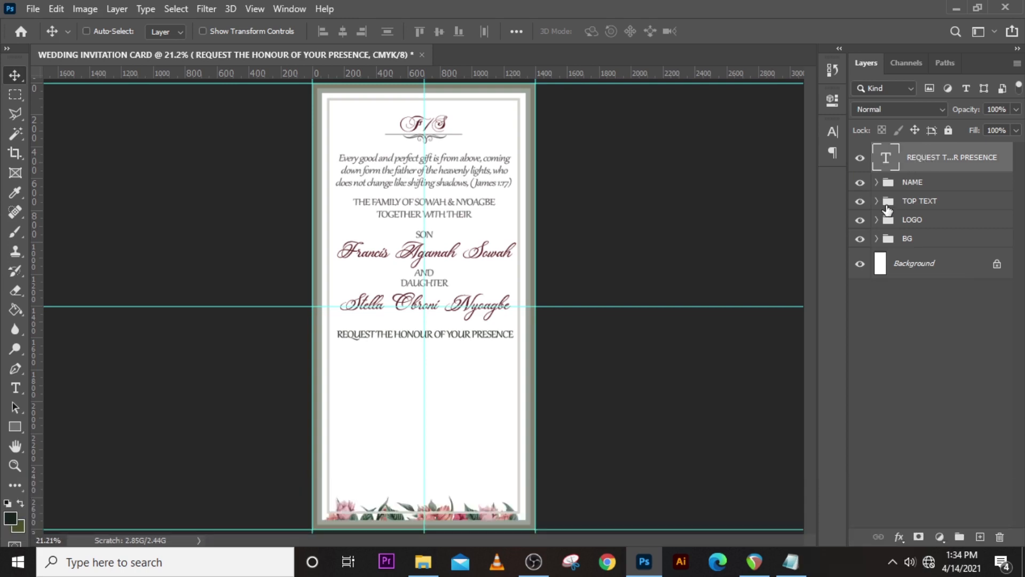
- Duplicate the REQUEST THE HONOUR line just below itself and replace the copy's text with the dotted line from the Notepad file
{"action": "key", "text": "ctrl+j"}
{"action": "key", "text": "shift+Down"}
{"action": "key", "text": "shift+Down"}
{"action": "key", "text": "shift+Down"}
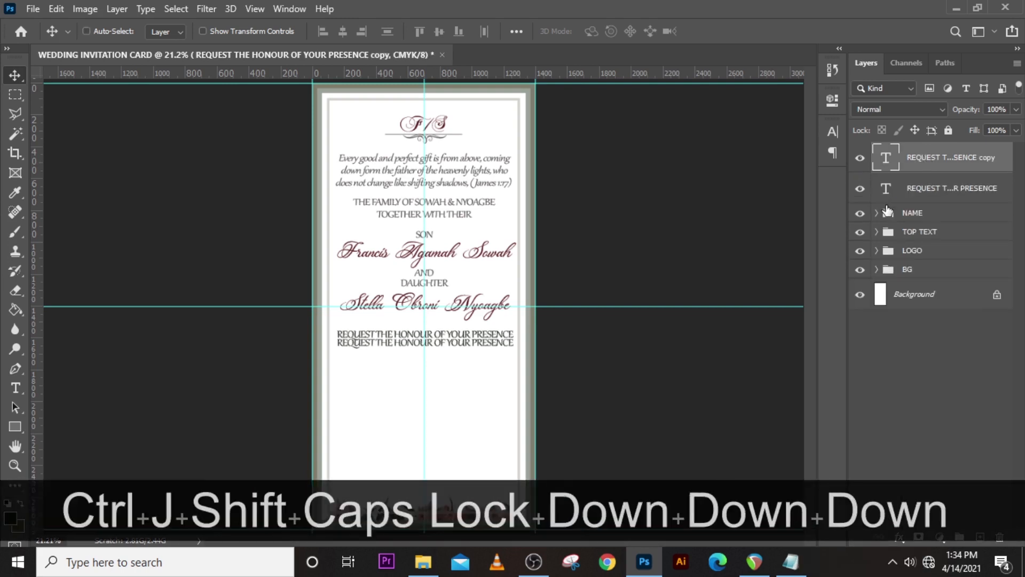
{"action": "key", "text": "shift+Down"}
{"action": "key", "text": "shift+Down"}
{"action": "key", "text": "shift+Down"}
{"action": "left_click", "coordinate": [790, 562]}
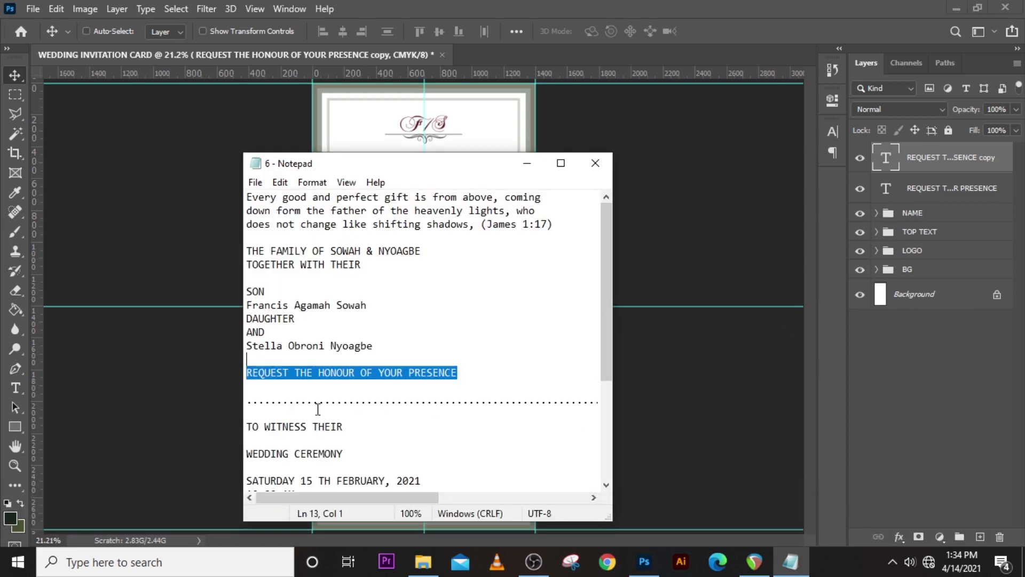
{"action": "left_click_drag", "start_coordinate": [318, 406], "coordinate": [628, 402]}
{"action": "key", "text": "ctrl+c"}
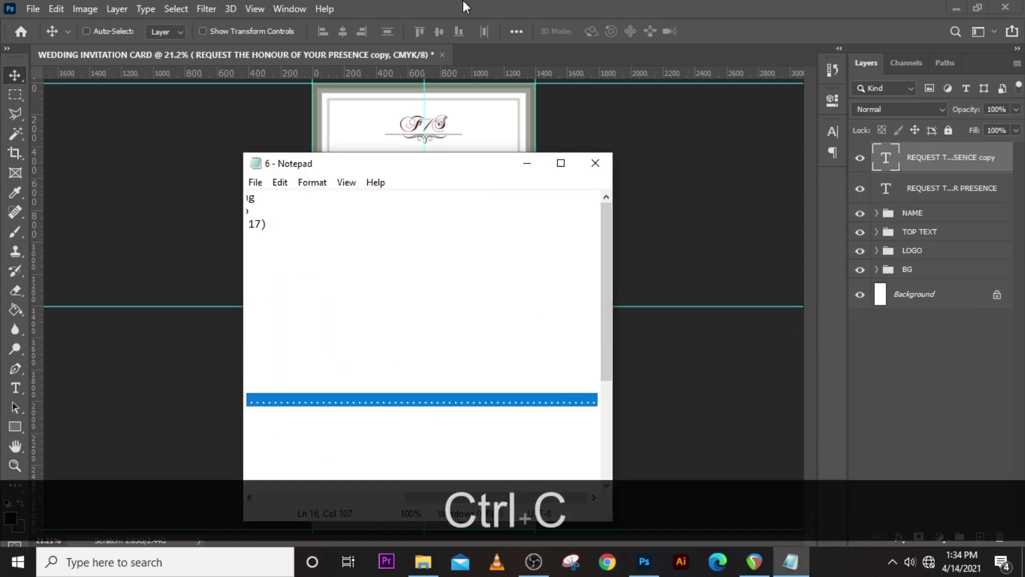
{"action": "left_click", "coordinate": [644, 562]}
{"action": "double_click", "coordinate": [883, 158]}
{"action": "key", "text": "ctrl+v"}
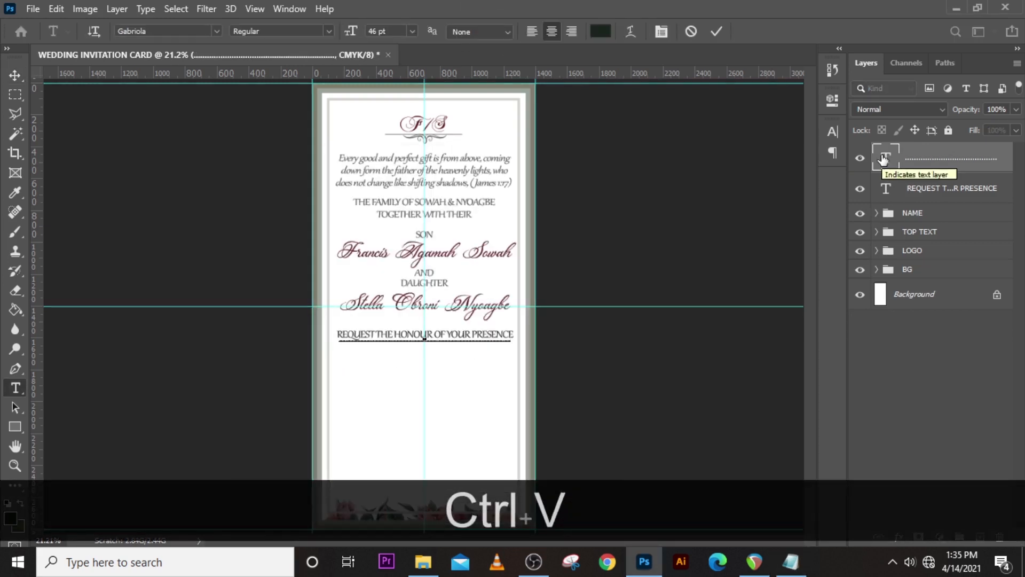
{"action": "left_click", "coordinate": [884, 160]}
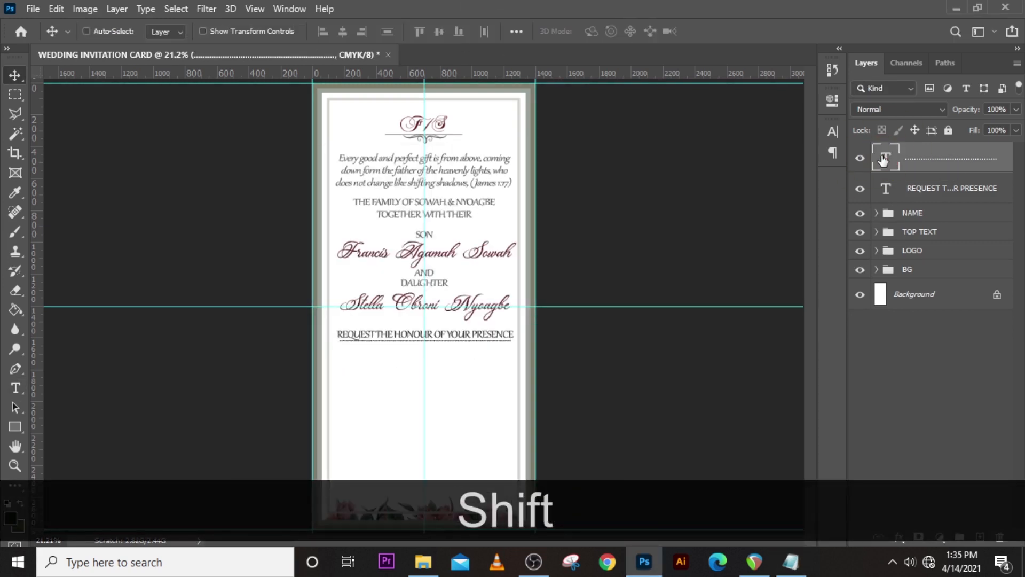
- Nudge the dotted line down to leave a writing space below the REQUEST THE HONOUR line
{"action": "key", "text": "shift+Down"}
{"action": "key", "text": "shift+Down"}
{"action": "key", "text": "shift+Down"}
{"action": "key", "text": "shift+Down"}
{"action": "key", "text": "shift+Down"}
{"action": "key", "text": "shift+Down"}
{"action": "key", "text": "shift+Down"}
{"action": "key", "text": "shift+Down"}
{"action": "key", "text": "shift+Down"}
{"action": "key", "text": "shift+Down"}
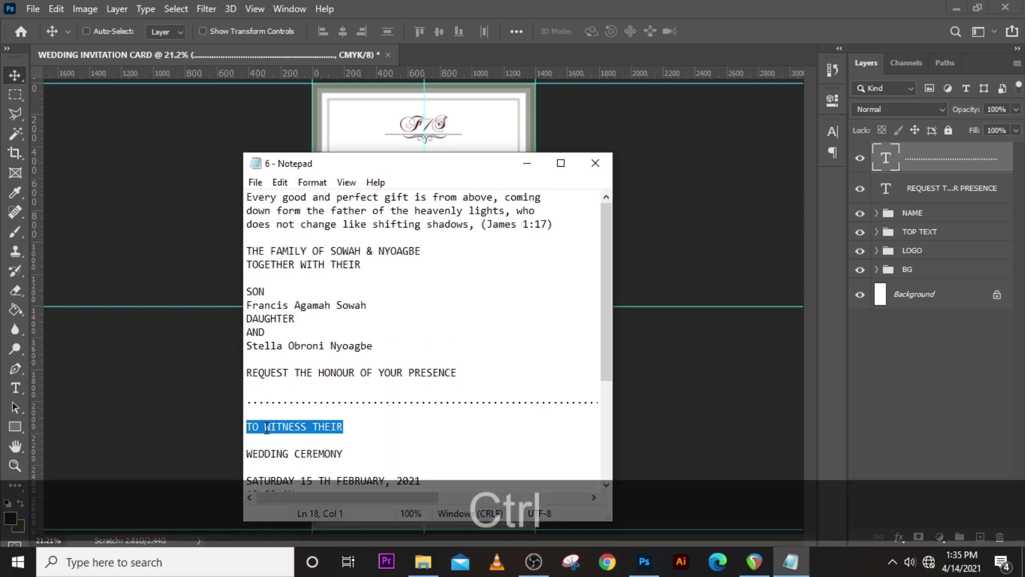
- Duplicate the dotted line below itself and replace the copy's text with TO WITNESS THEIR from the Notepad file
{"action": "key", "text": "ctrl+c"}
{"action": "key", "text": "ctrl+j"}
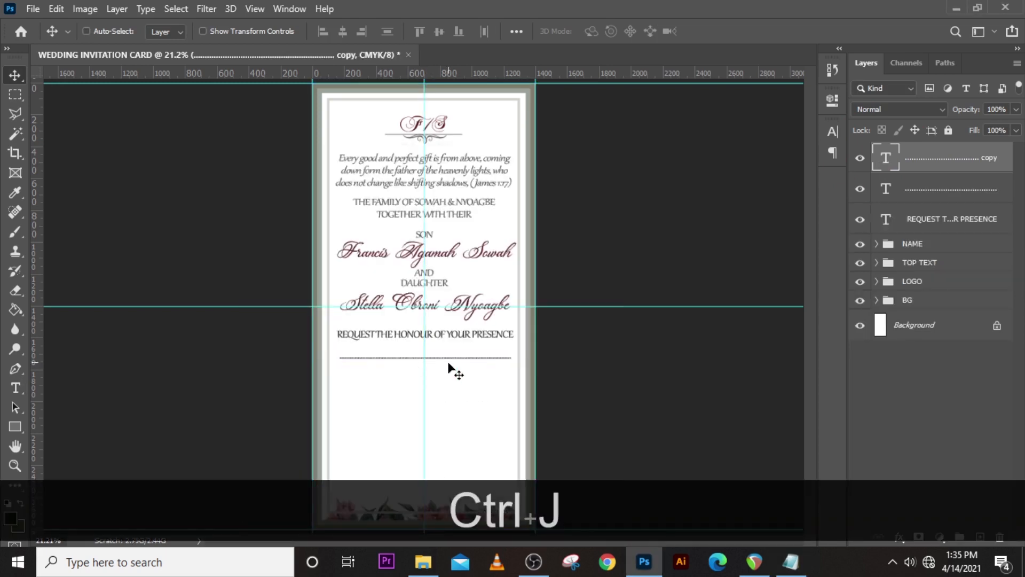
{"action": "left_click_drag", "start_coordinate": [448, 365], "coordinate": [450, 383]}
{"action": "double_click", "coordinate": [886, 157]}
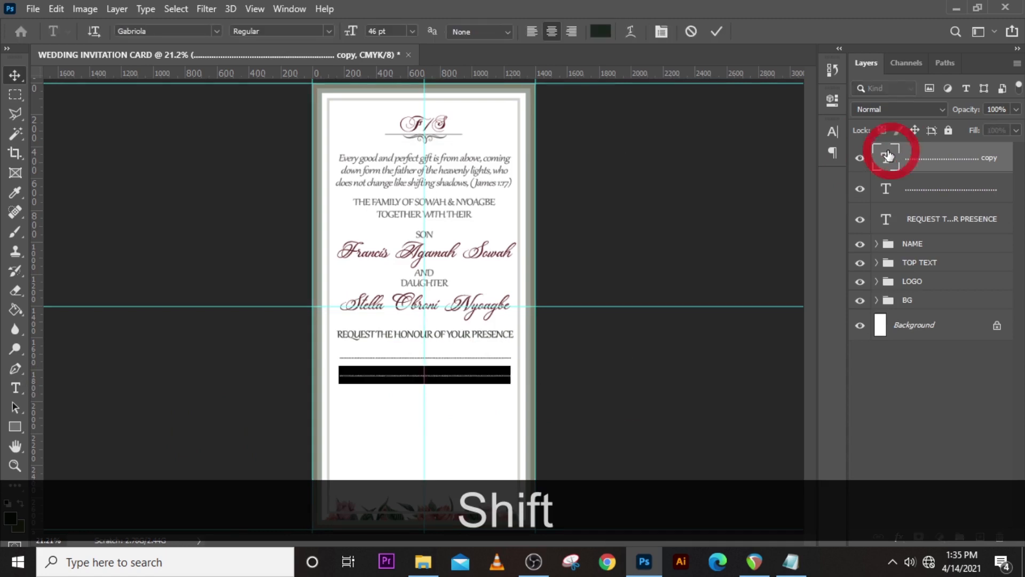
{"action": "key", "text": "ctrl+v"}
{"action": "left_click", "coordinate": [884, 152]}
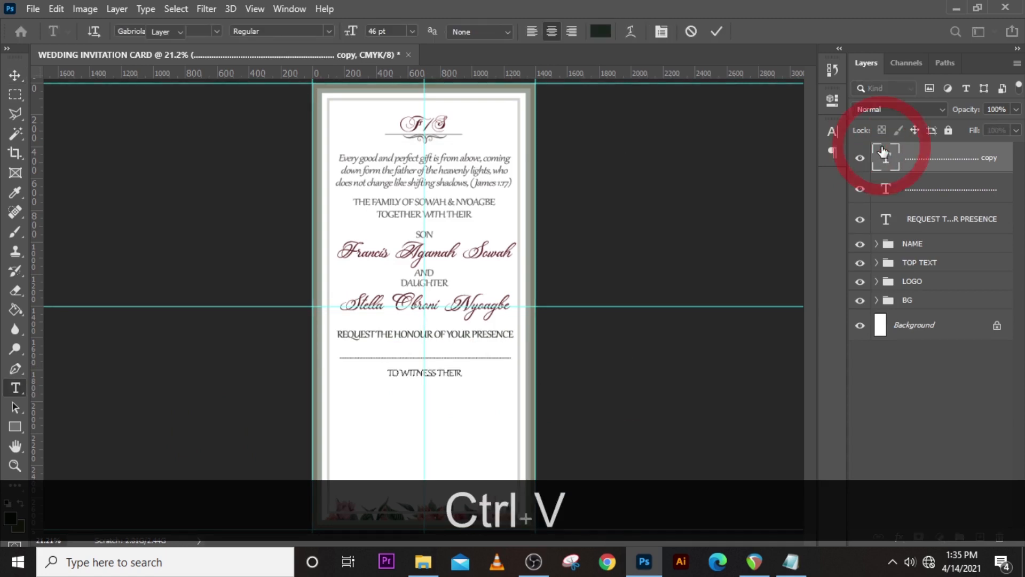
{"action": "key", "text": "v"}
- Nudge the TO WITNESS THEIR line up closer to the dotted line
{"action": "key", "text": "shift+Up"}
{"action": "key", "text": "Up"}
{"action": "key", "text": "Up"}
{"action": "key", "text": "Up"}
{"action": "key", "text": "Up"}
{"action": "key", "text": "Up"}
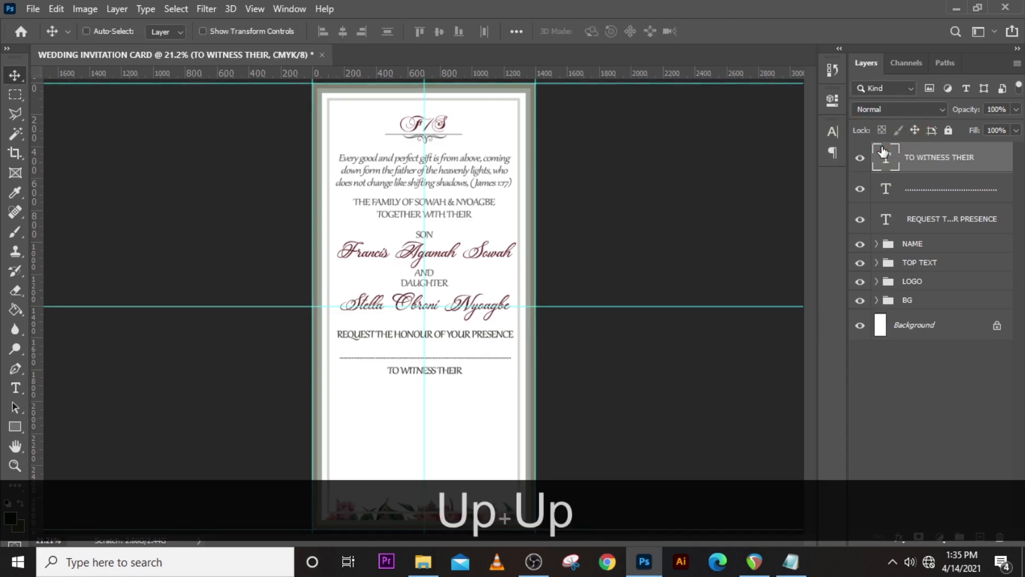
- Duplicate TO WITNESS THEIR further down the card and replace the copy's text with WEDDING CEREMONY from the Notepad file
{"action": "key", "text": "ctrl+j"}
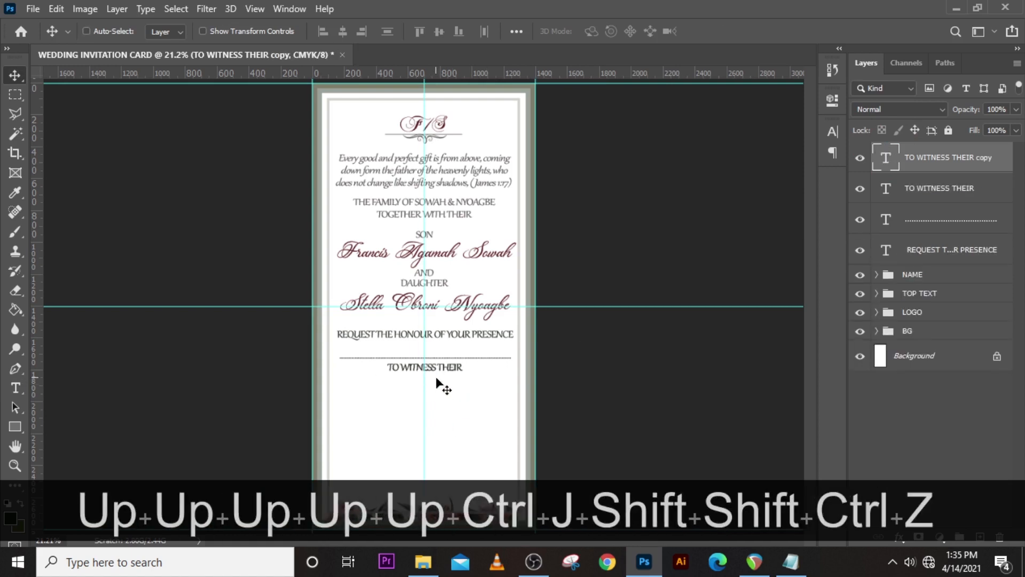
{"action": "left_click_drag", "start_coordinate": [441, 382], "coordinate": [442, 444]}
{"action": "left_click", "coordinate": [790, 561]}
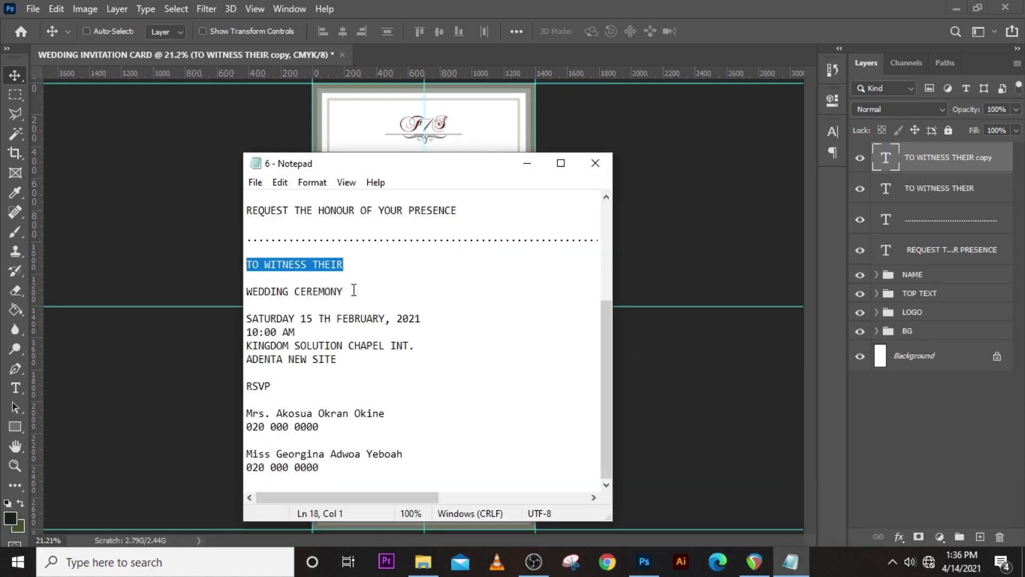
{"action": "left_click_drag", "start_coordinate": [355, 291], "coordinate": [246, 293]}
{"action": "key", "text": "ctrl+c"}
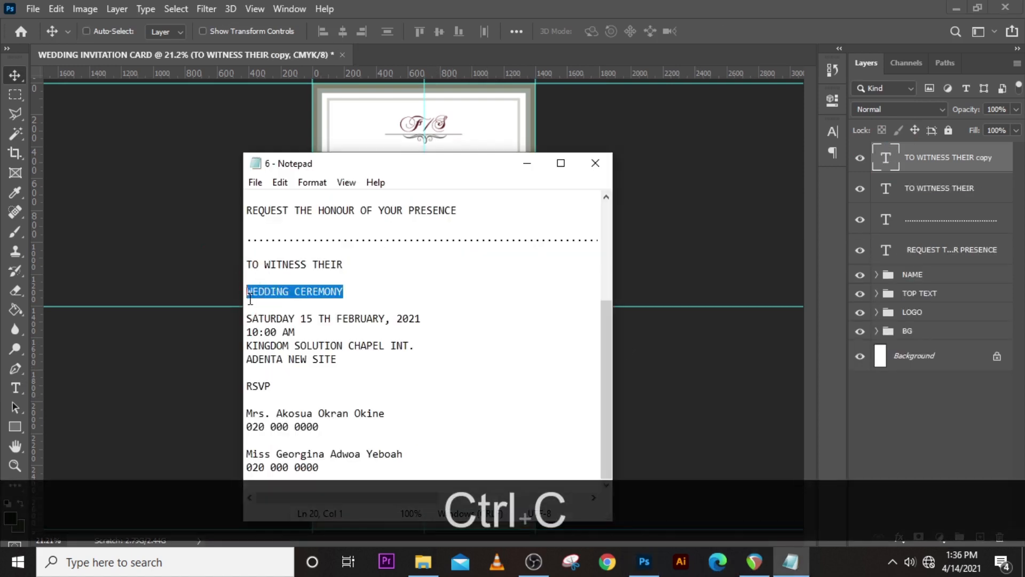
{"action": "key", "text": "alt+Tab"}
{"action": "double_click", "coordinate": [887, 157]}
{"action": "key", "text": "ctrl+v"}
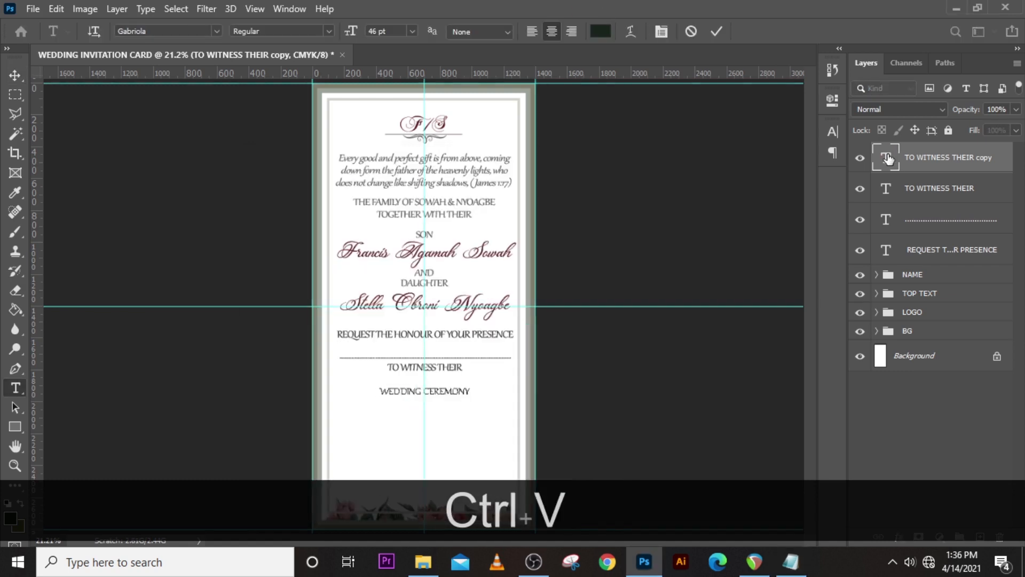
{"action": "key", "text": "ctrl+Return"}
{"action": "key", "text": "v"}
- Change the WEDDING CEREMONY line's font to Century and its text colour to black
{"action": "left_click", "coordinate": [833, 130]}
{"action": "left_click", "coordinate": [743, 154]}
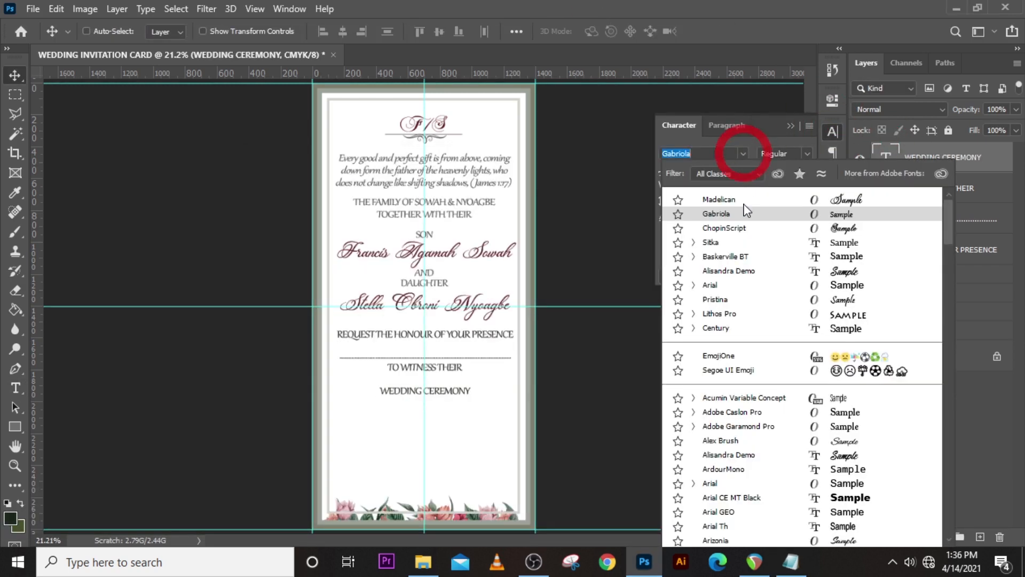
{"action": "left_click", "coordinate": [715, 328]}
{"action": "left_click", "coordinate": [787, 217]}
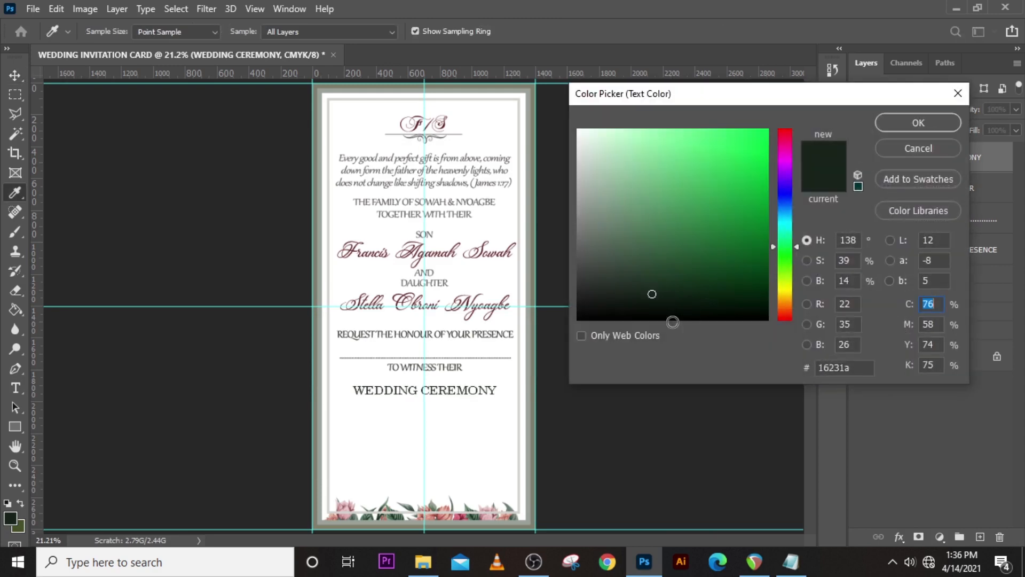
{"action": "left_click", "coordinate": [918, 122]}
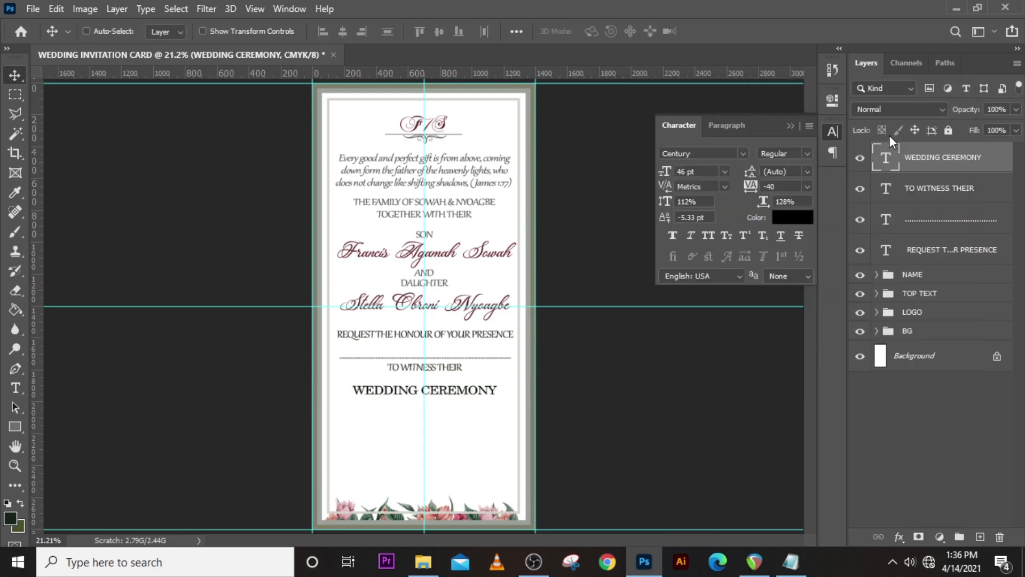
- Set the WEDDING CEREMONY line's font size to 50 pt
{"action": "left_click", "coordinate": [708, 169]}
{"action": "type", "text": "50"}
{"action": "key", "text": "Return"}
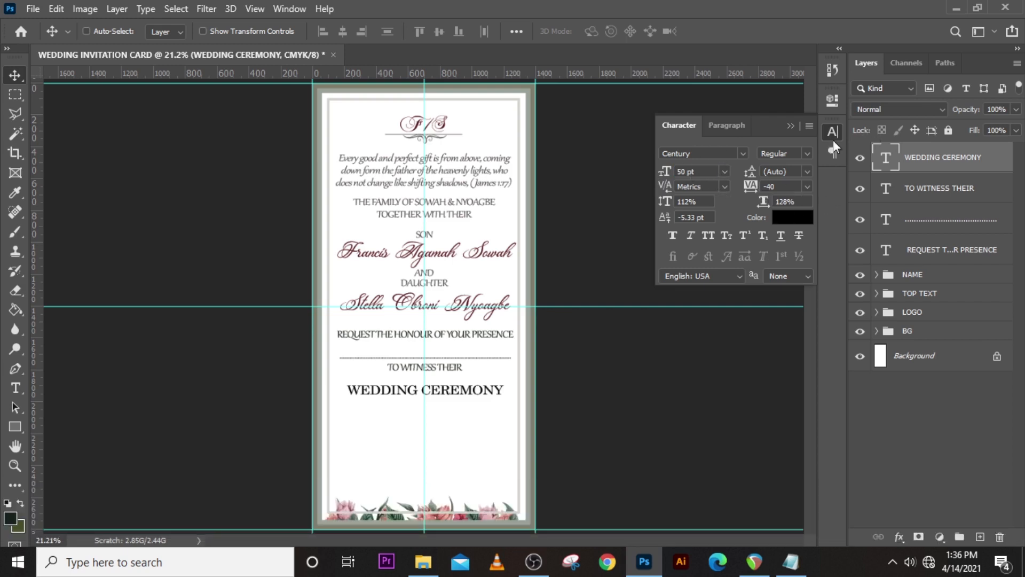
{"action": "left_click", "coordinate": [790, 127]}
- Duplicate the WEDDING CEREMONY line and nudge the copy straight down until it sits just below the original
{"action": "key", "text": "ctrl+j"}
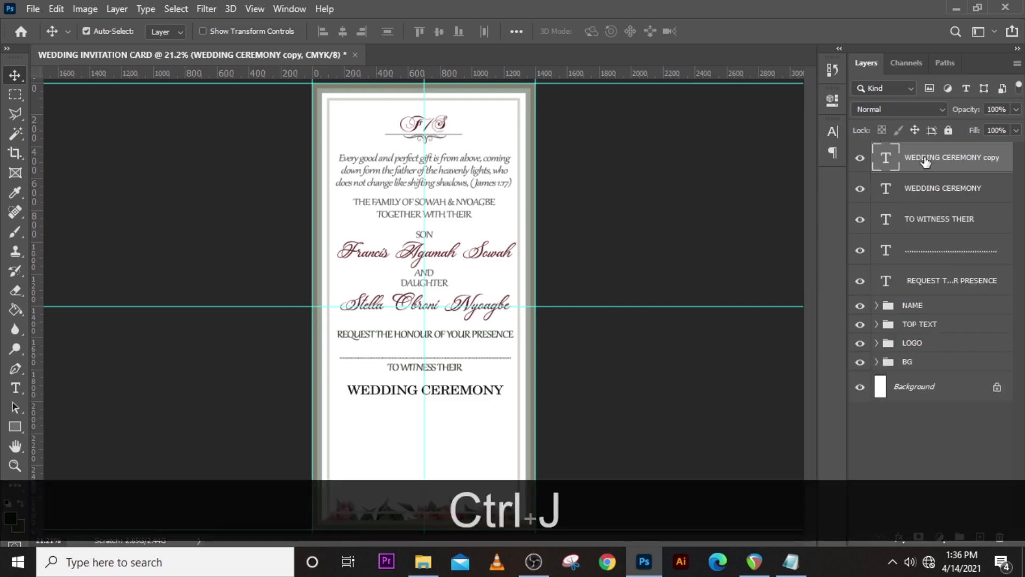
{"action": "key", "text": "shift+Down"}
{"action": "key", "text": "shift+Down"}
{"action": "key", "text": "shift+Down"}
{"action": "key", "text": "shift+Down"}
{"action": "key", "text": "shift+Down"}
{"action": "key", "text": "shift+Down"}
{"action": "key", "text": "shift+Down"}
{"action": "key", "text": "shift+Down"}
{"action": "key", "text": "shift+Down"}
{"action": "key", "text": "shift+Down"}
{"action": "key", "text": "shift+Down"}
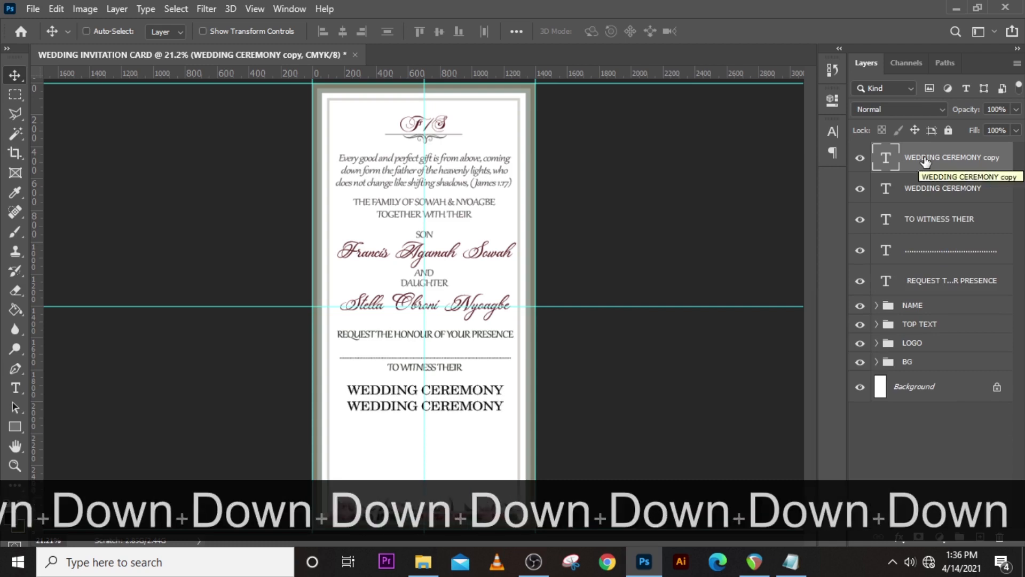
- Replace the copy's text with the four date, time and venue lines from the Notepad file, SATURDAY 15 TH FEBRUARY, 2021 to ADENTA NEW SITE
{"action": "key", "text": "alt+Tab"}
{"action": "left_click_drag", "start_coordinate": [282, 347], "coordinate": [242, 319]}
{"action": "key", "text": "ctrl+c"}
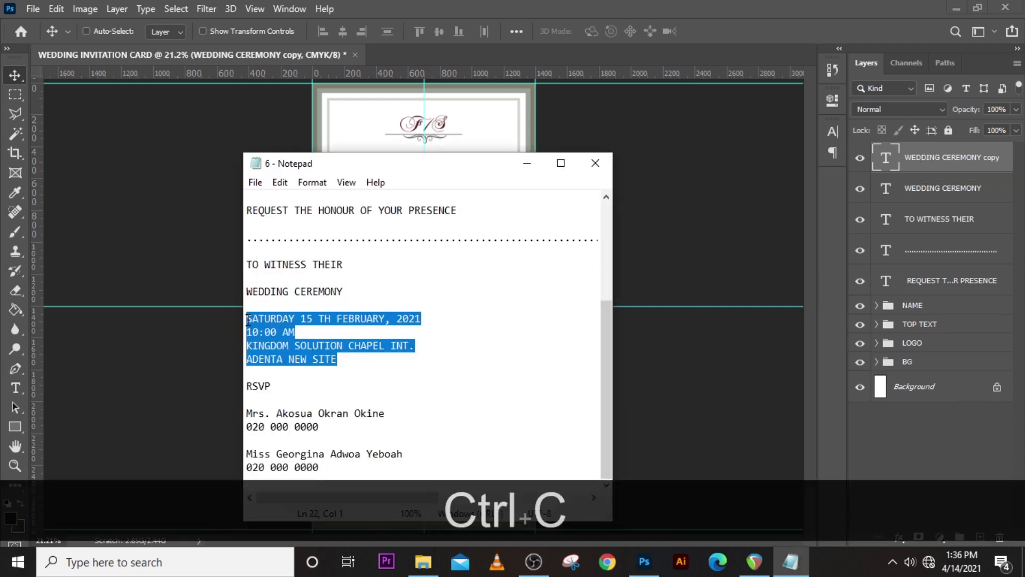
{"action": "double_click", "coordinate": [882, 156]}
{"action": "key", "text": "ctrl+v"}
{"action": "key", "text": "ctrl+Return"}
- Set the date and venue text's font size to 32 pt
{"action": "left_click", "coordinate": [833, 132]}
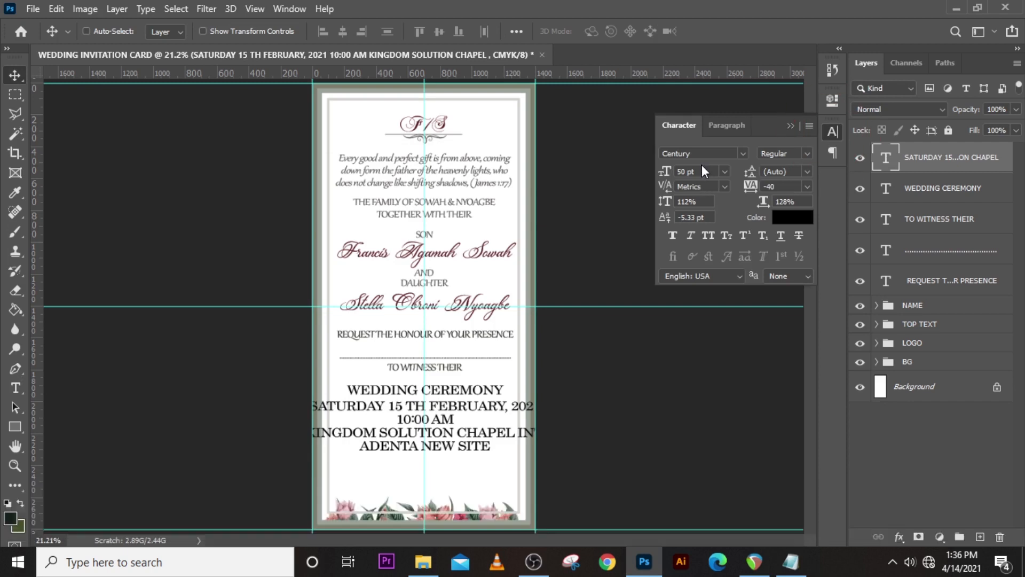
{"action": "left_click", "coordinate": [665, 172]}
{"action": "type", "text": "32"}
{"action": "key", "text": "Return"}
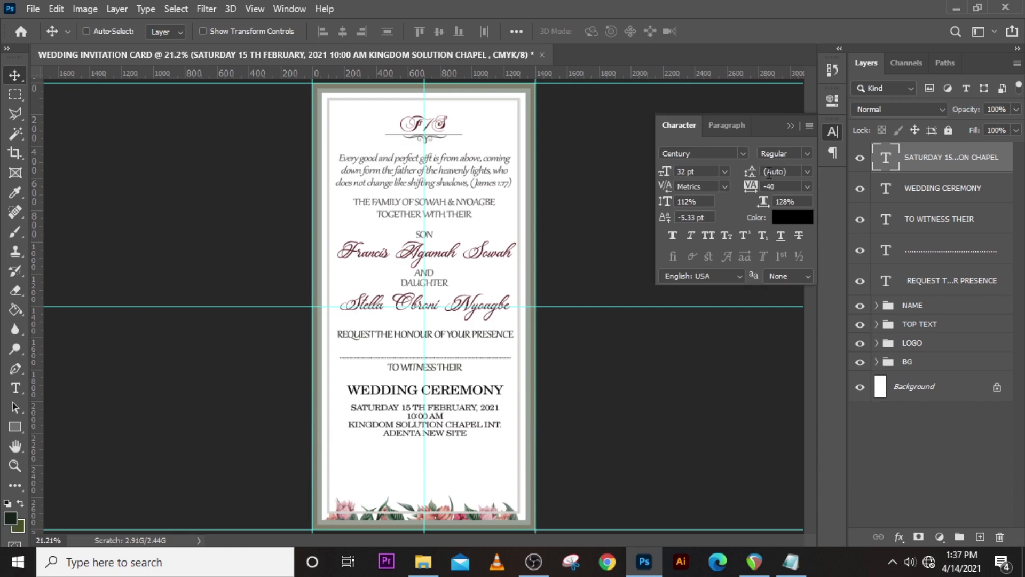
- Recolour the date and venue text from black to dark grey with a hex value
{"action": "left_click", "coordinate": [785, 216]}
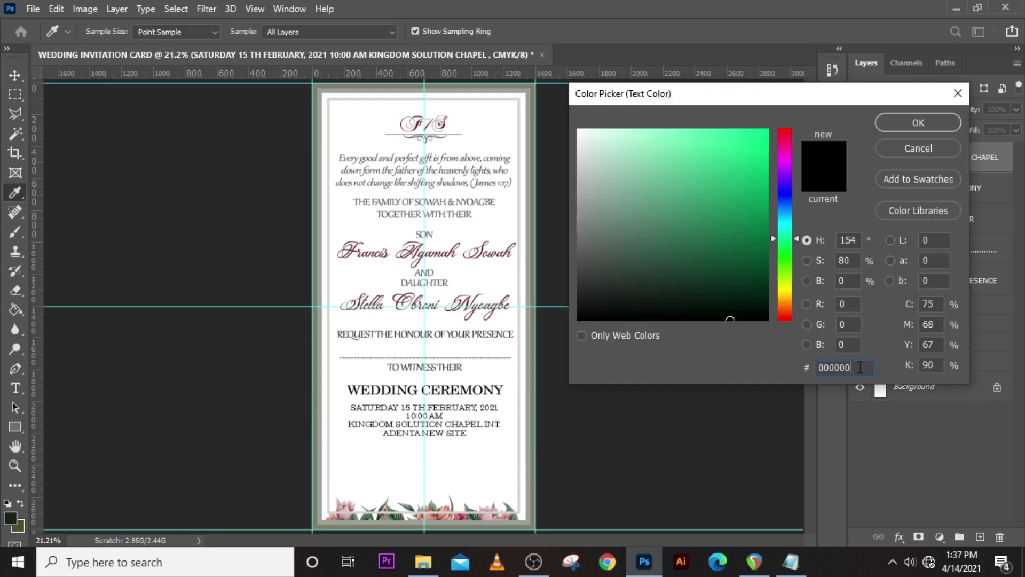
{"action": "left_click_drag", "start_coordinate": [860, 367], "coordinate": [794, 364]}
{"action": "type", "text": "4d"}
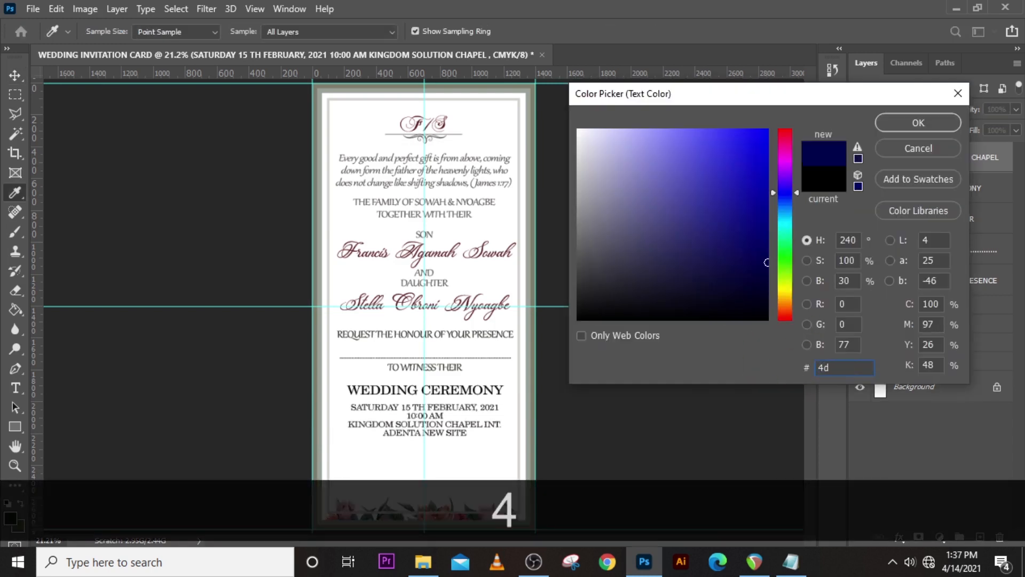
{"action": "type", "text": "fa4d"}
{"action": "key", "text": "Return"}
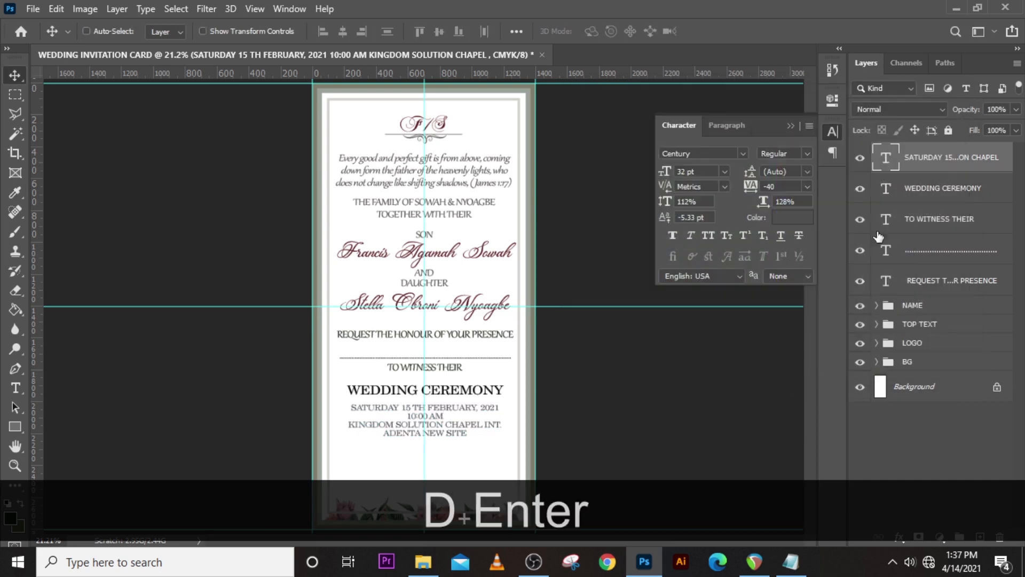
- Group the REQUEST THE HONOUR line, the dotted line and TO WITNESS THEIR, and name the group REQUEST
{"action": "left_click", "coordinate": [940, 281]}
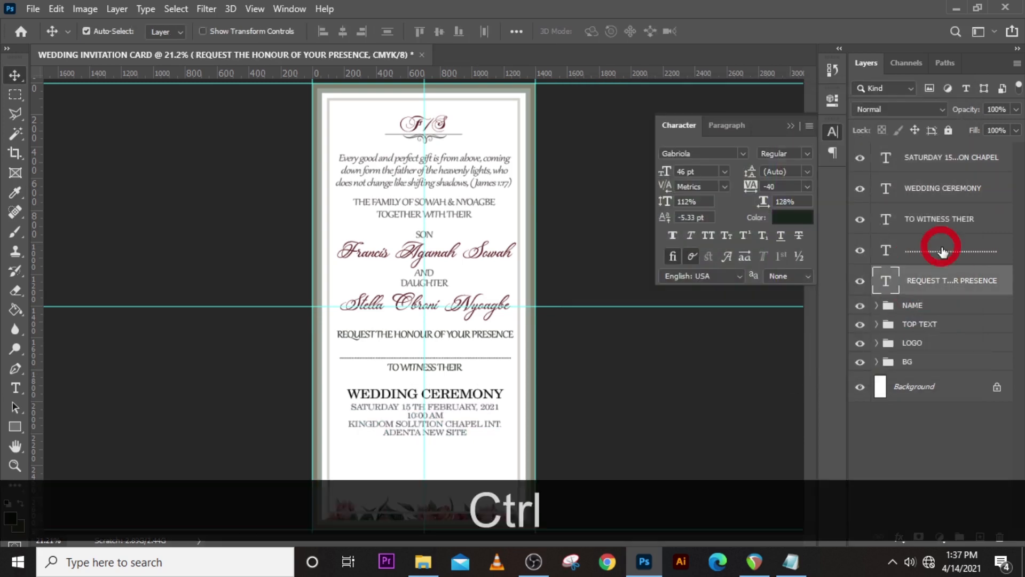
{"action": "left_click", "coordinate": [942, 251], "text": "ctrl"}
{"action": "left_click", "coordinate": [938, 219], "text": "ctrl"}
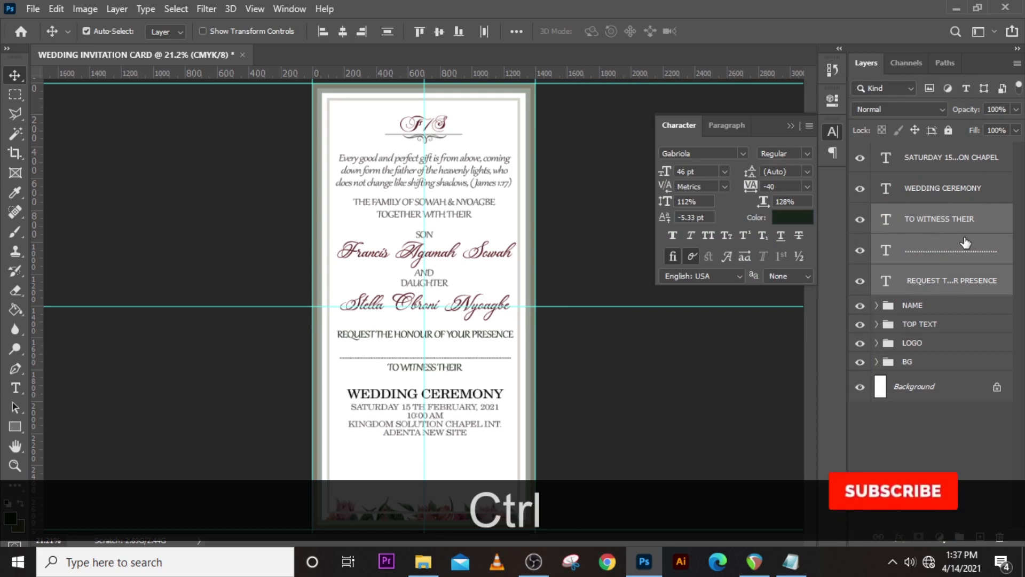
{"action": "key", "text": "ctrl+g"}
{"action": "double_click", "coordinate": [917, 212]}
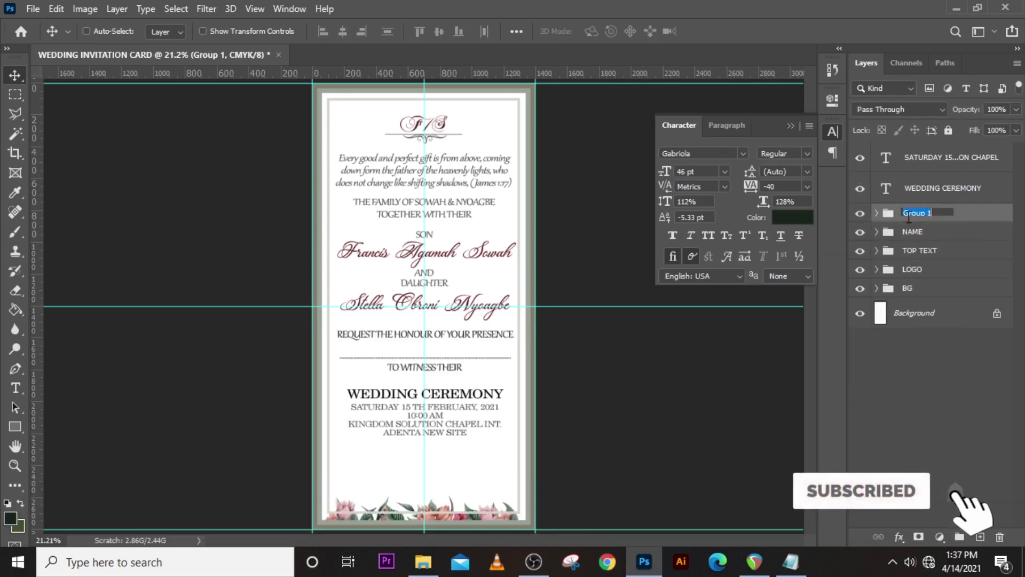
{"action": "key", "text": "Caps_Lock"}
{"action": "key", "text": "Caps_Lock"}
{"action": "key", "text": "Caps_Lock"}
{"action": "type", "text": "REQUEST"}
{"action": "key", "text": "Return"}
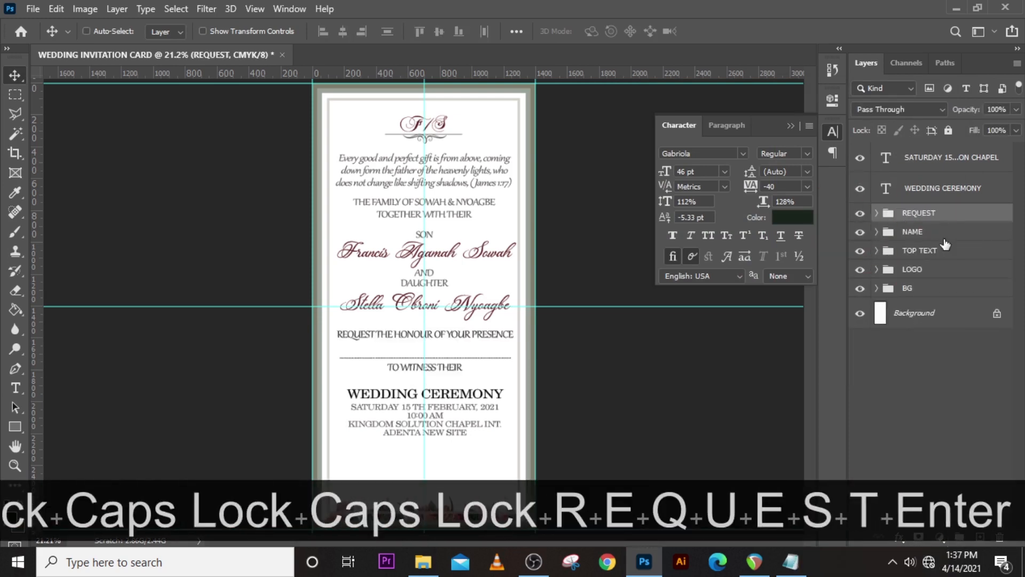
{"action": "left_click", "coordinate": [947, 164]}
{"action": "key", "text": "shift+Up"}
{"action": "key", "text": "shift+Up"}
{"action": "key", "text": "ctrl+z"}
- Nudge the WEDDING CEREMONY line and the date and venue text up together, slightly closer to TO WITNESS THEIR
{"action": "left_click", "coordinate": [946, 187]}
{"action": "left_click", "coordinate": [928, 167], "text": "ctrl"}
{"action": "key", "text": "shift+Up"}
{"action": "key", "text": "shift+Up"}
- Duplicate WEDDING CEREMONY, place the copy below the venue text and bring its layer to the top of the stack
{"action": "left_click", "coordinate": [923, 188]}
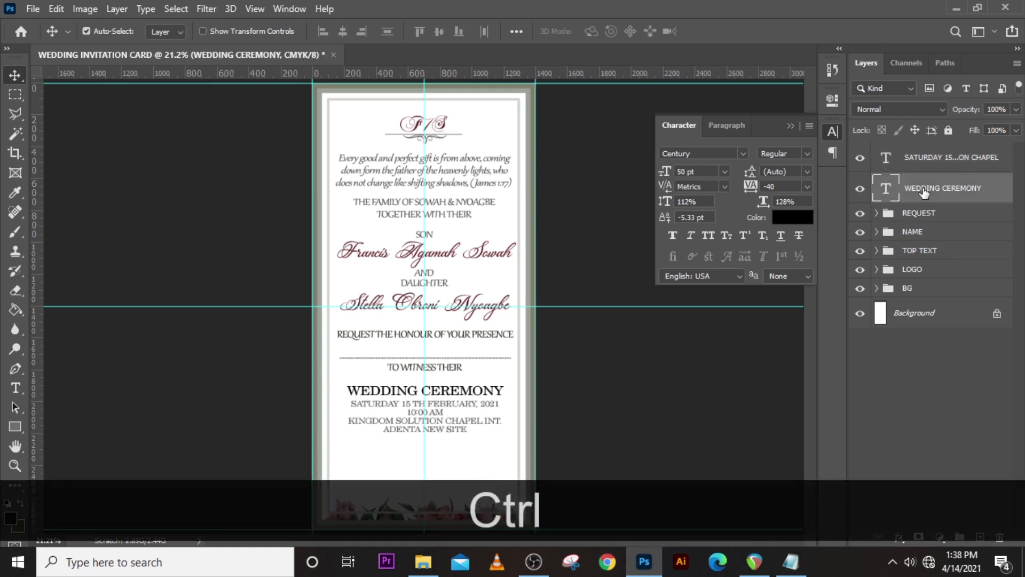
{"action": "key", "text": "ctrl+j"}
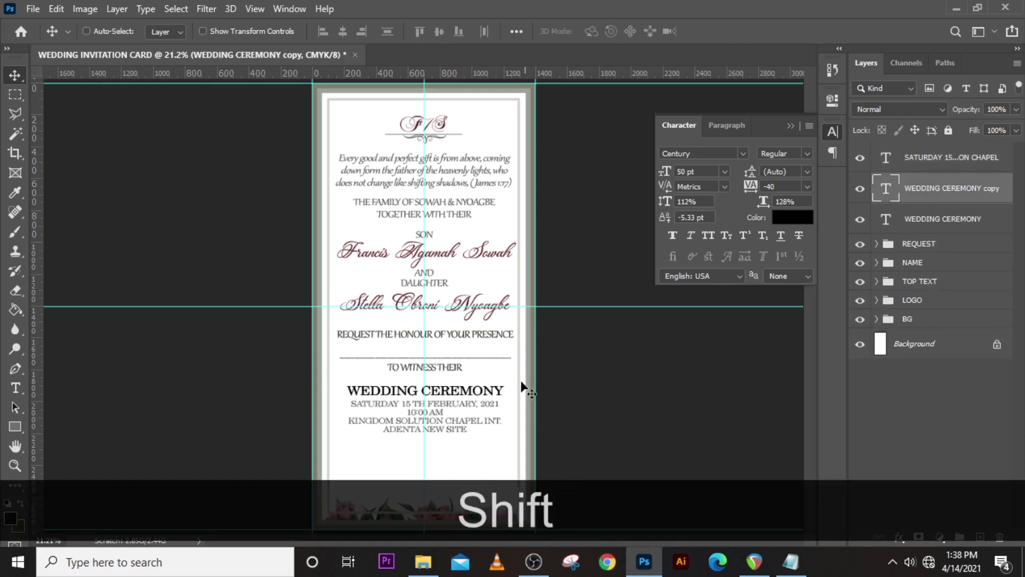
{"action": "left_click_drag", "start_coordinate": [454, 396], "coordinate": [452, 461]}
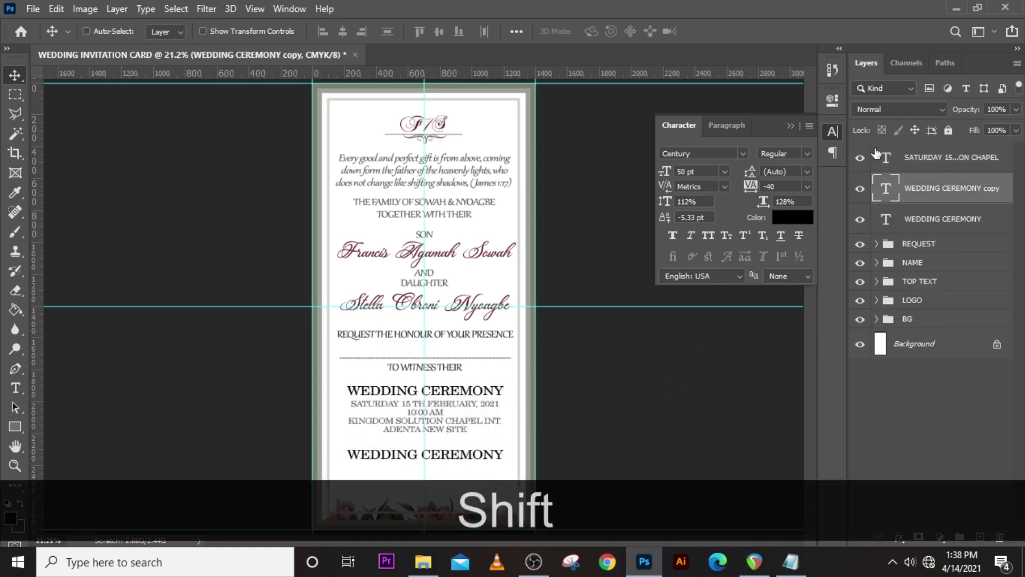
{"action": "key", "text": "ctrl+shift+bracketright"}
- Replace the lower WEDDING CEREMONY copy's text with RSVP
{"action": "double_click", "coordinate": [886, 157]}
{"action": "type", "text": "RSVP"}
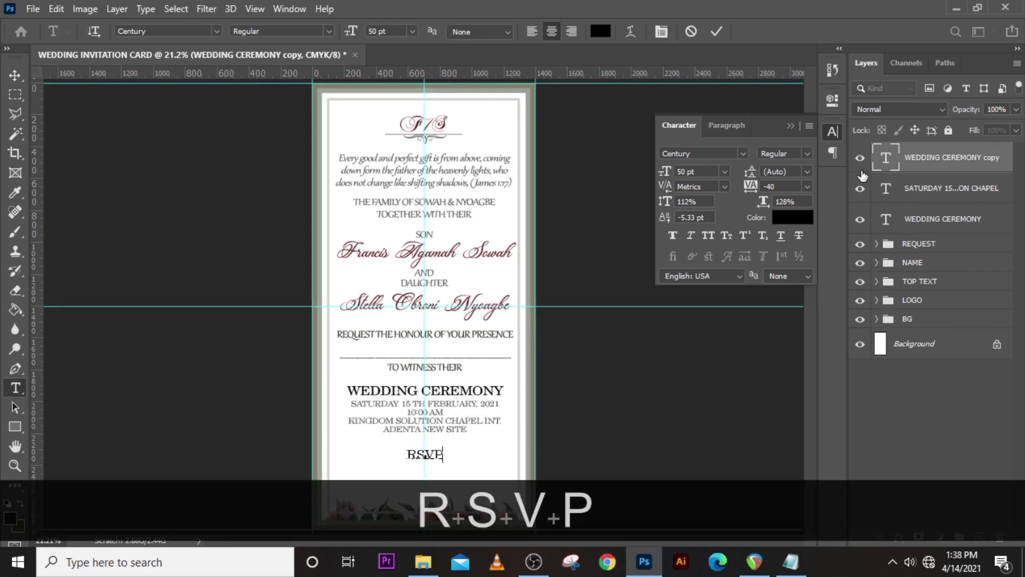
{"action": "key", "text": "ctrl+Return"}
{"action": "key", "text": "v"}
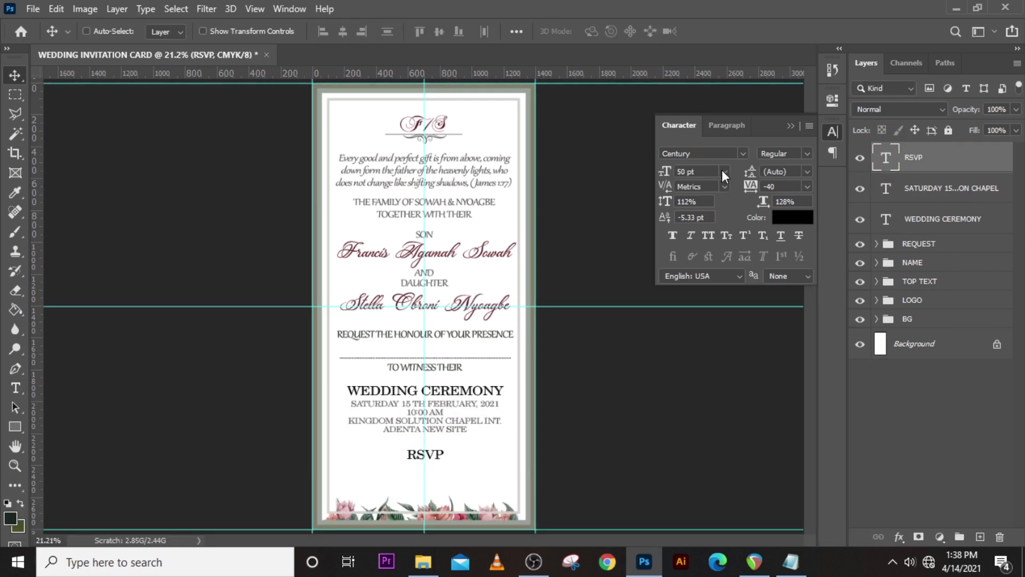
- Set the RSVP text to 32 pt in the Bold style
{"action": "left_click", "coordinate": [724, 171]}
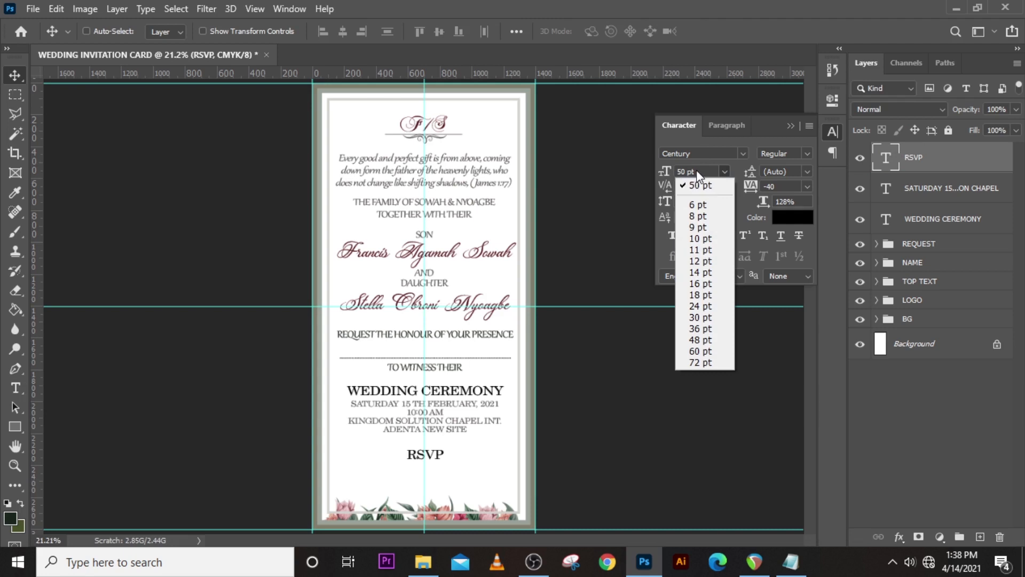
{"action": "left_click", "coordinate": [696, 170]}
{"action": "type", "text": "32"}
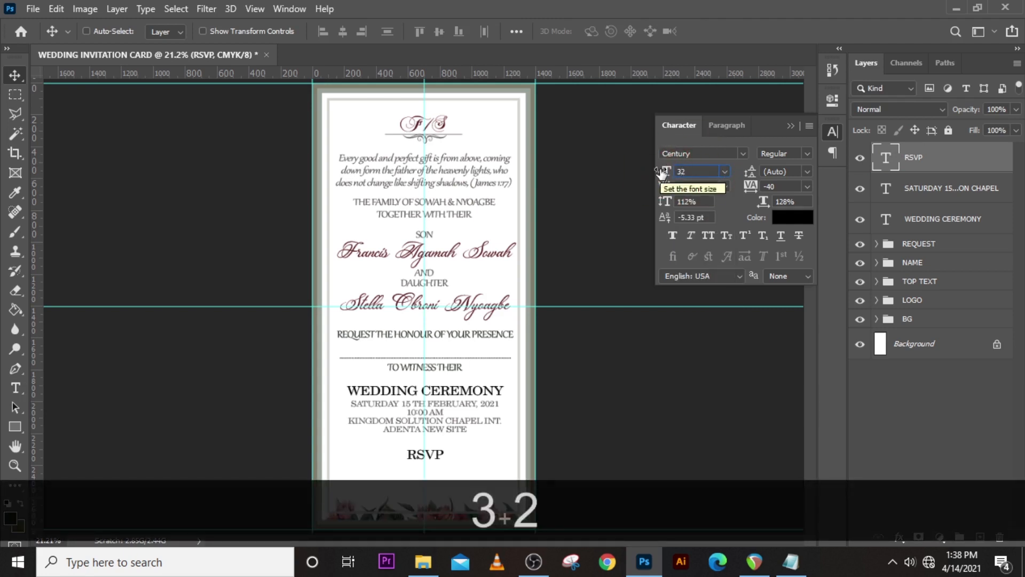
{"action": "key", "text": "Return"}
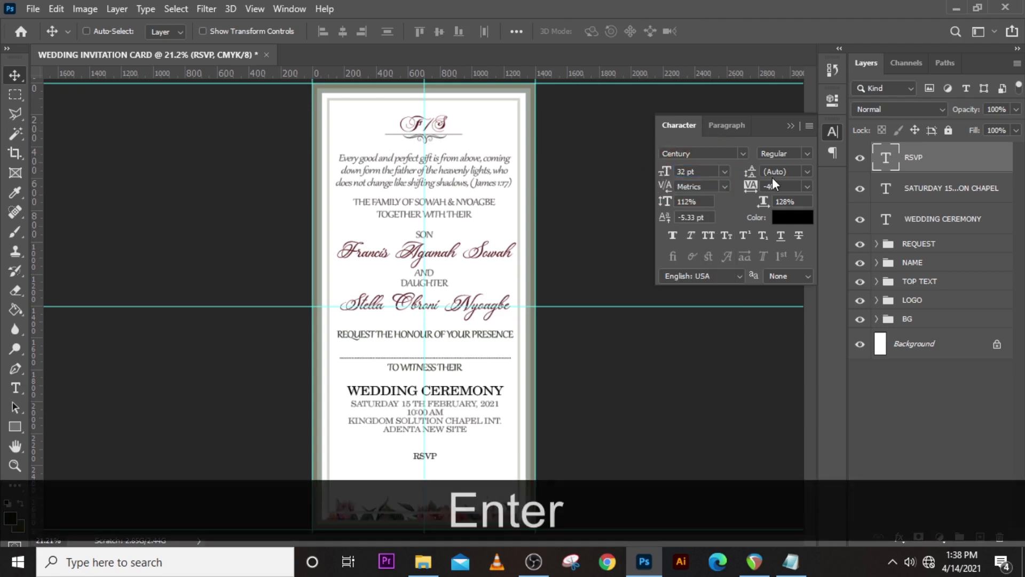
{"action": "left_click", "coordinate": [803, 225]}
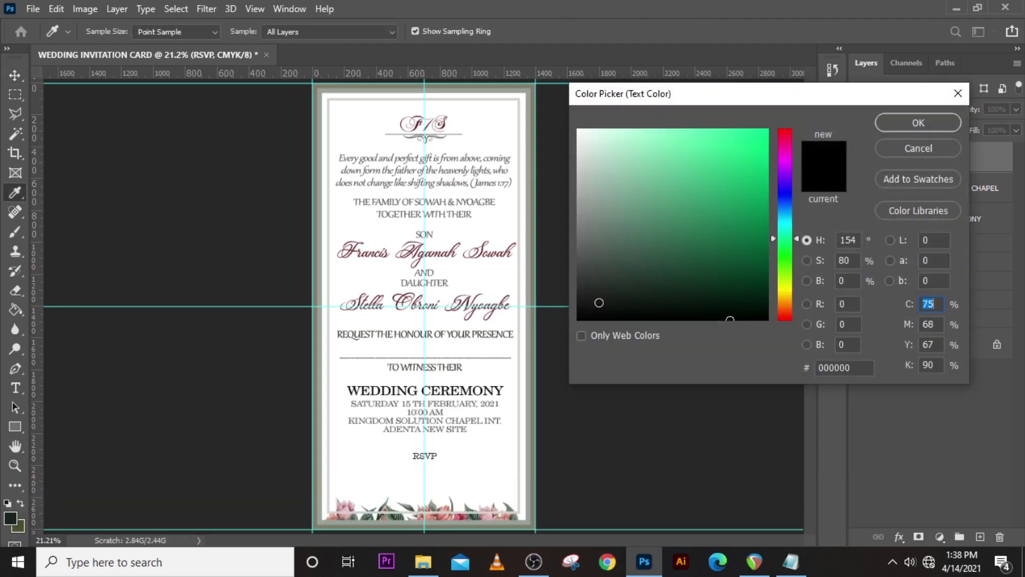
{"action": "left_click", "coordinate": [894, 123]}
{"action": "left_click", "coordinate": [801, 155]}
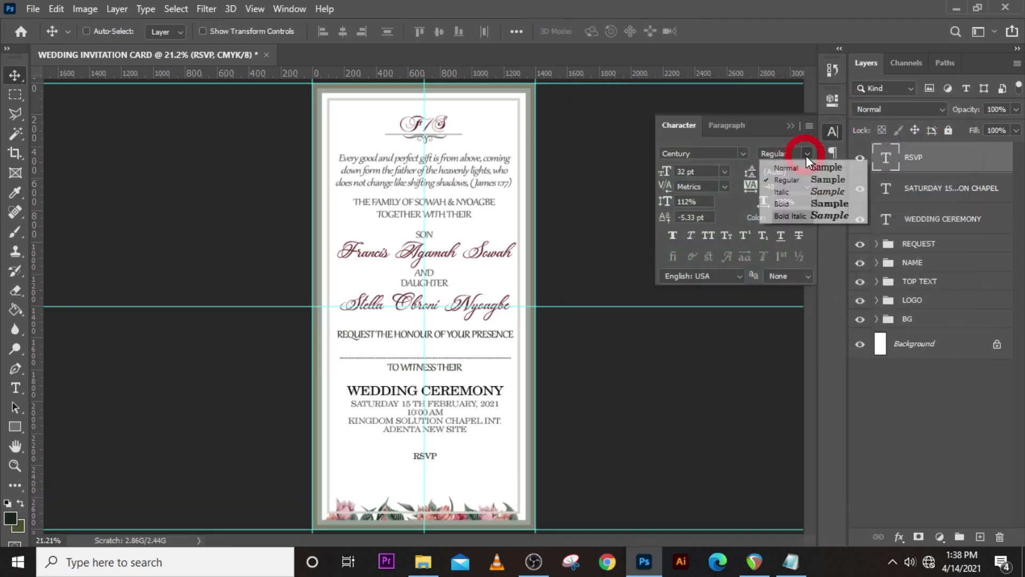
{"action": "left_click", "coordinate": [786, 203]}
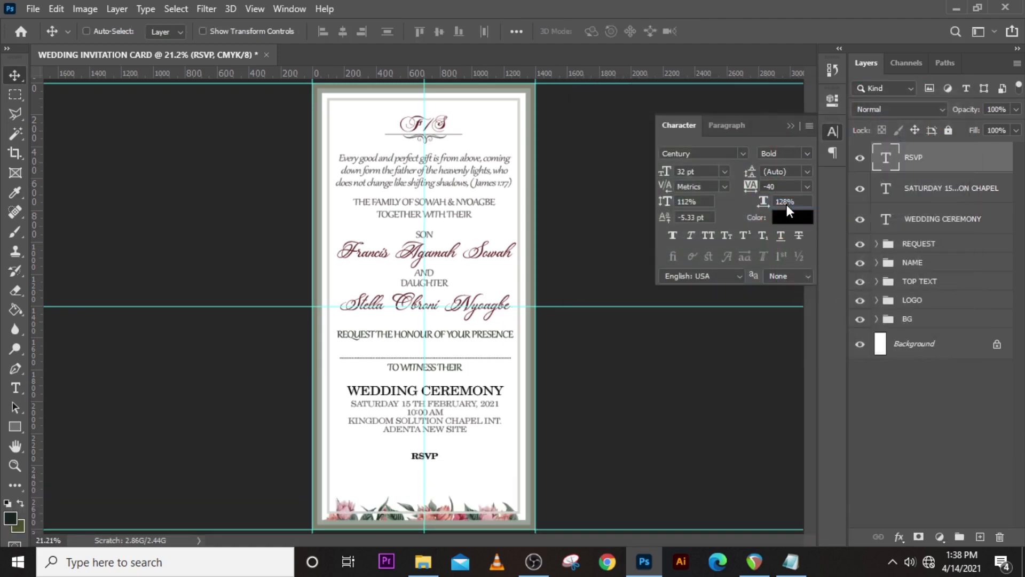
{"action": "left_click", "coordinate": [791, 127]}
- Duplicate RSVP directly below itself and replace the copy's text with the first contact's name and phone number from the Notepad file
{"action": "key", "text": "ctrl+j"}
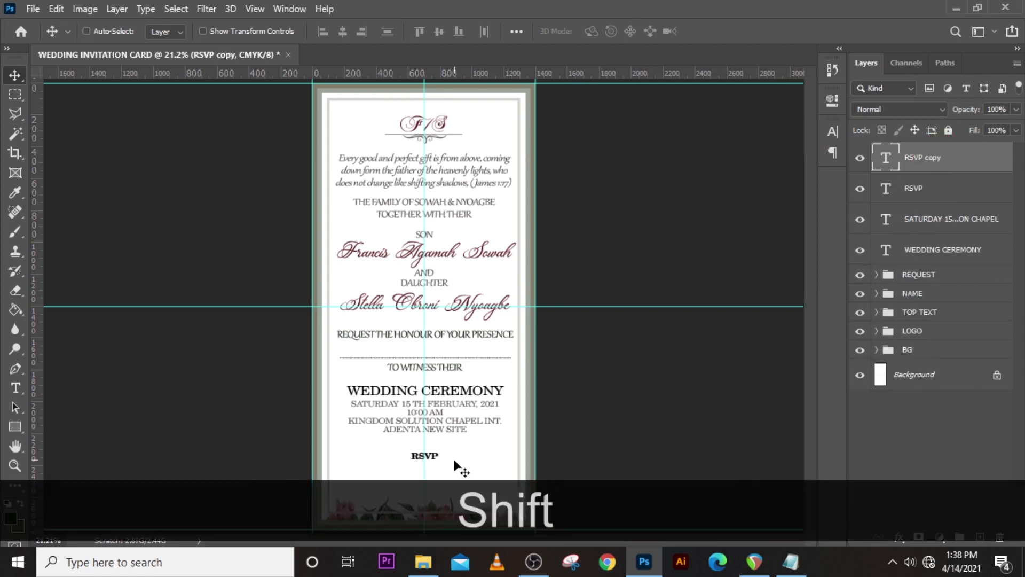
{"action": "left_click_drag", "start_coordinate": [457, 457], "coordinate": [458, 469]}
{"action": "key", "text": "t"}
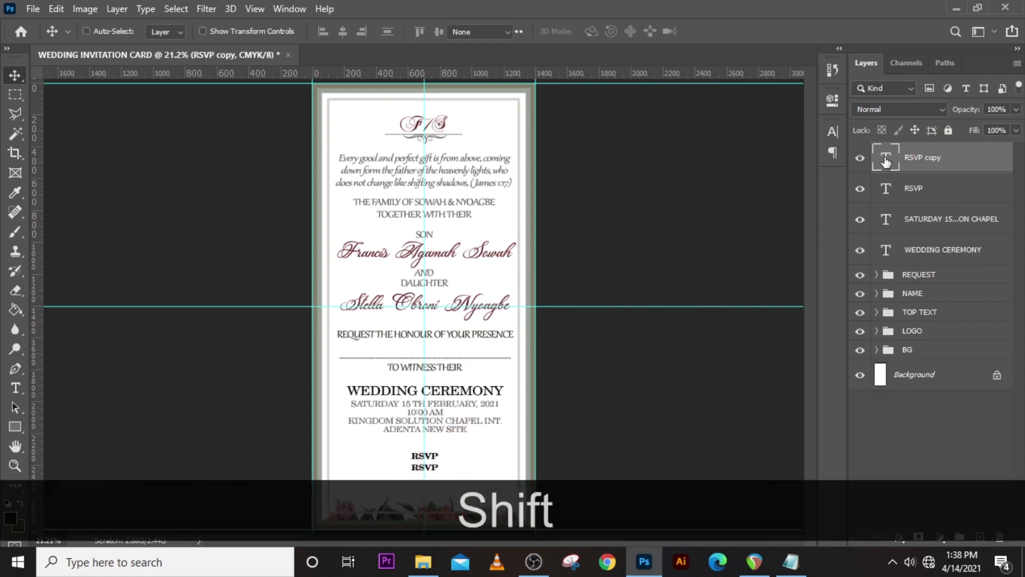
{"action": "key", "text": "alt+Tab"}
{"action": "left_click_drag", "start_coordinate": [319, 427], "coordinate": [243, 415]}
{"action": "key", "text": "ctrl+c"}
{"action": "key", "text": "alt+Tab"}
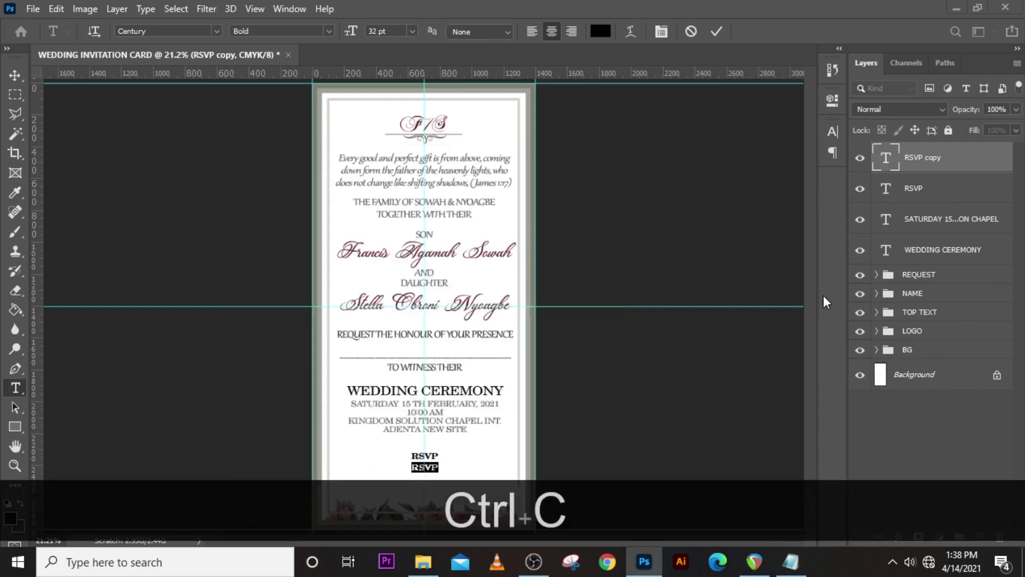
{"action": "double_click", "coordinate": [886, 157]}
{"action": "key", "text": "ctrl+v"}
- Recolor the first contact's name under RSVP to dark gray 4d4e4d, leaving the phone number line out of the change
{"action": "key", "text": "ctrl+equal"}
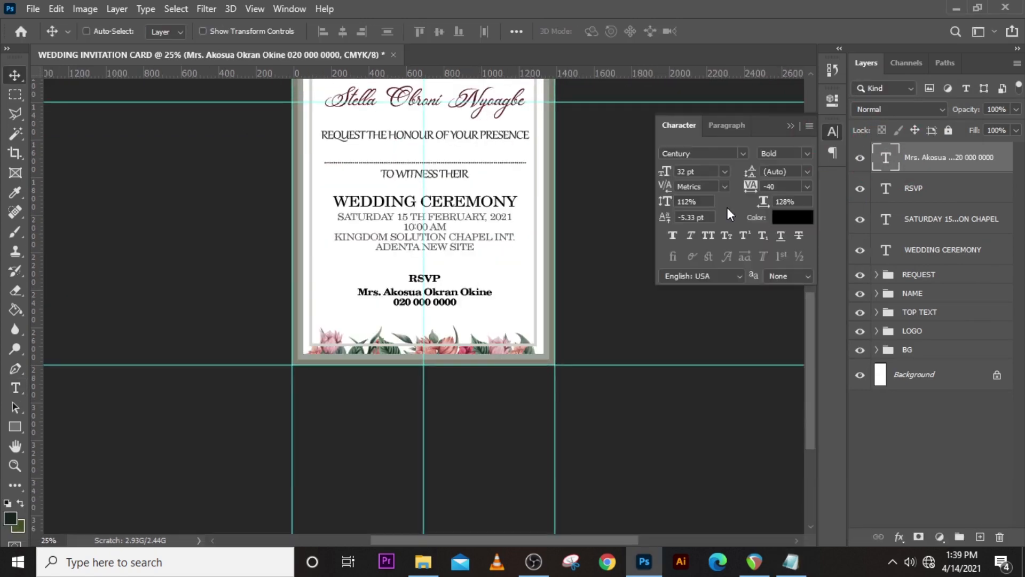
{"action": "double_click", "coordinate": [884, 159]}
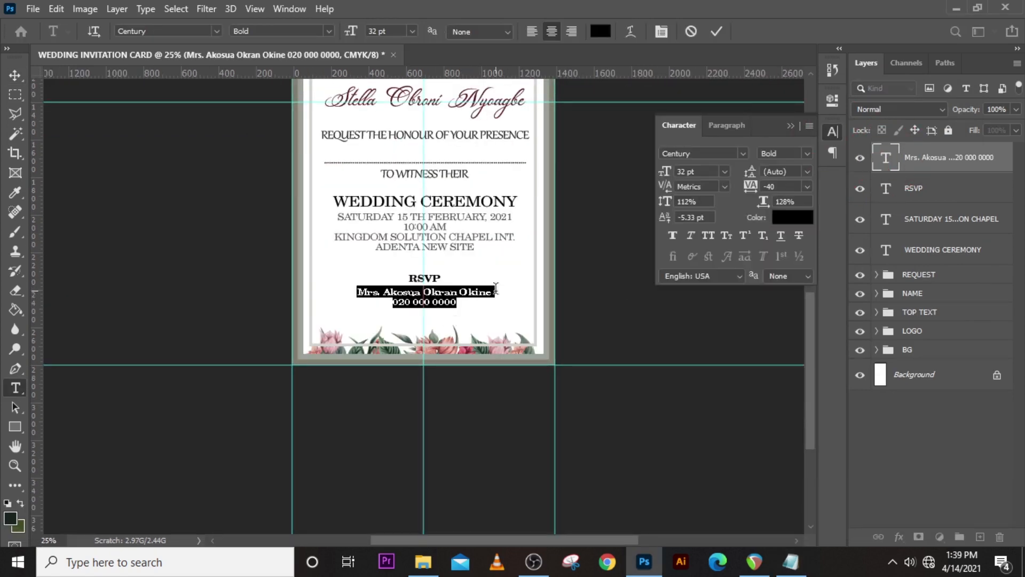
{"action": "left_click_drag", "start_coordinate": [492, 291], "coordinate": [353, 292]}
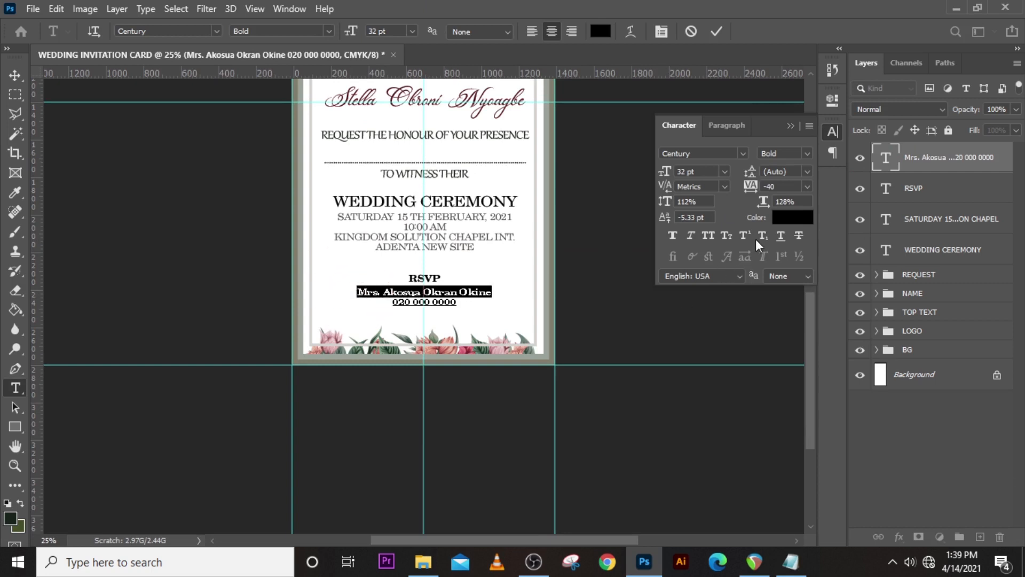
{"action": "left_click", "coordinate": [789, 219]}
{"action": "left_click_drag", "start_coordinate": [851, 368], "coordinate": [795, 363]}
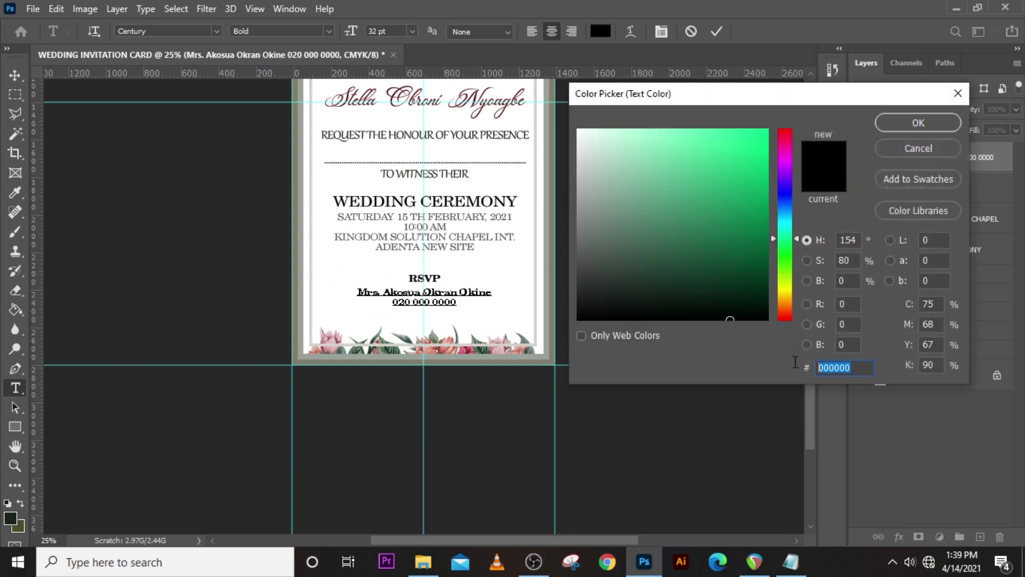
{"action": "type", "text": "4D4"}
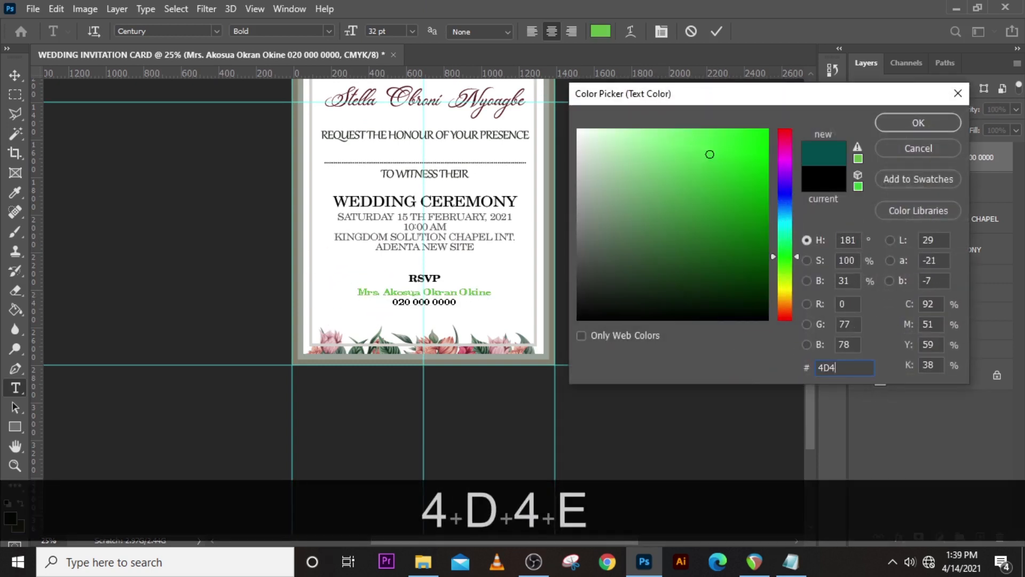
{"action": "type", "text": "E4D"}
{"action": "key", "text": "Return"}
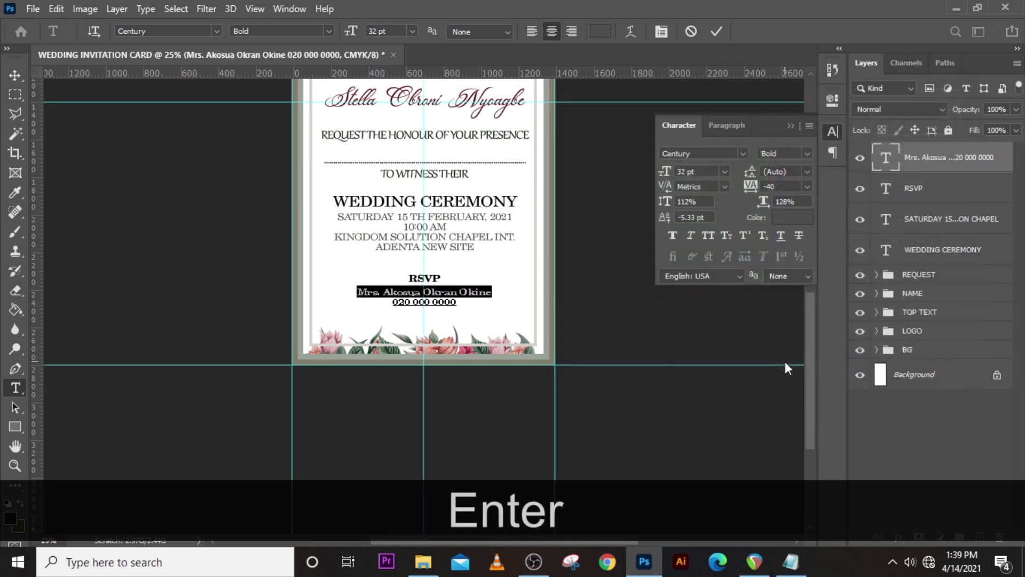
{"action": "key", "text": "KP_Enter"}
{"action": "key", "text": "v"}
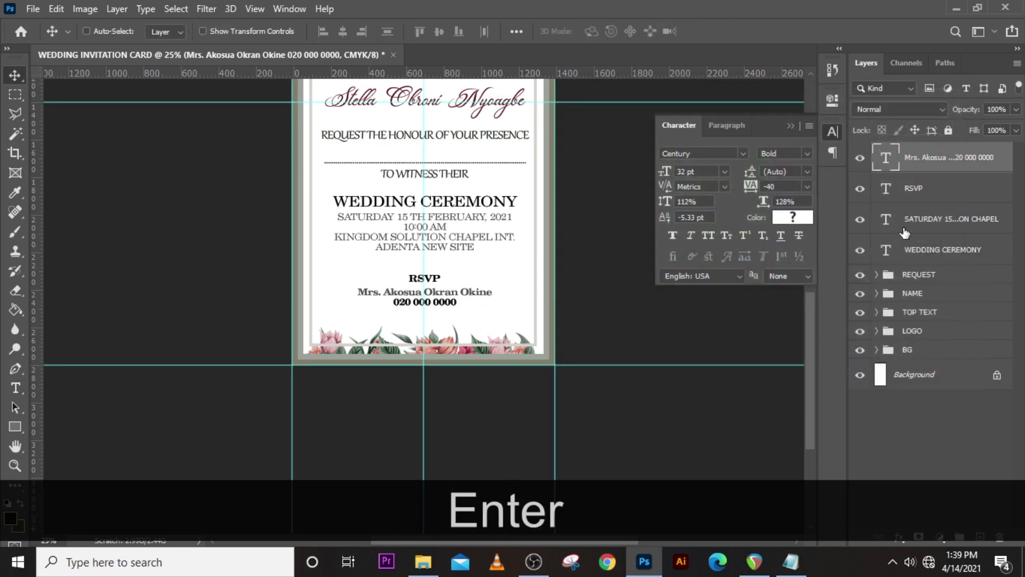
- Duplicate the first contact's text and place the copy directly below the original with a small gap
{"action": "key", "text": "ctrl+j"}
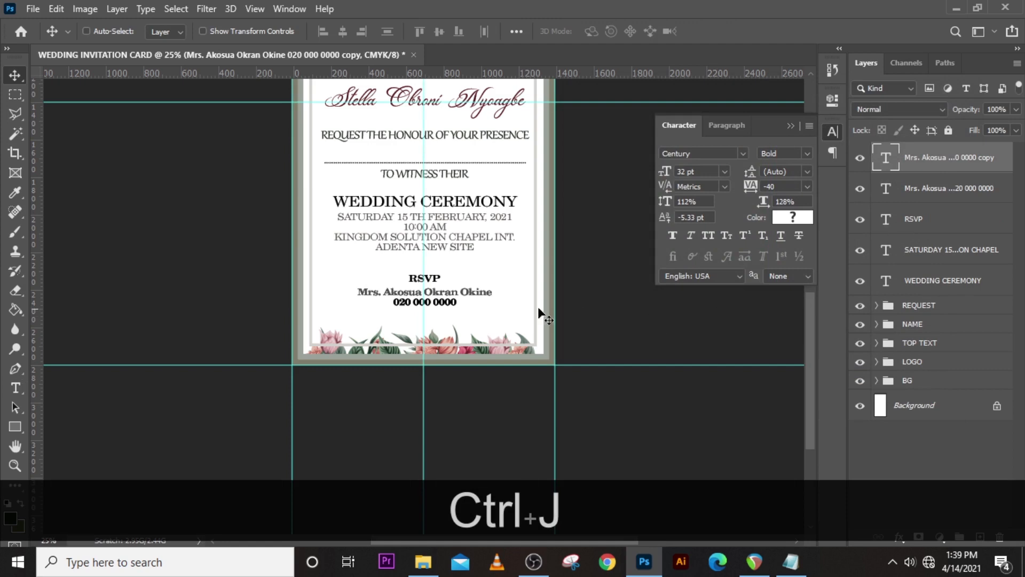
{"action": "left_click_drag", "start_coordinate": [475, 306], "coordinate": [470, 321]}
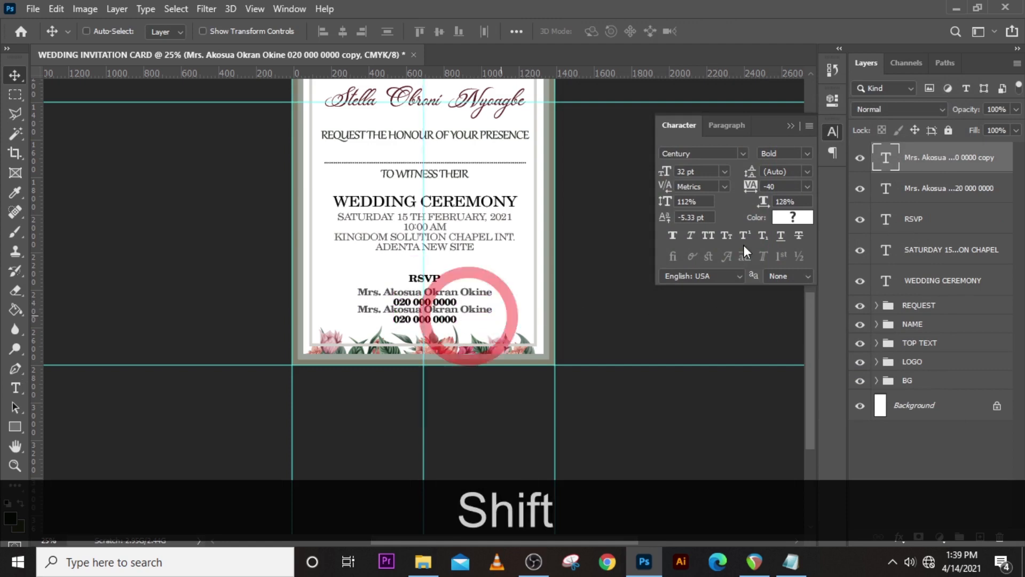
{"action": "key", "text": "shift+Down"}
{"action": "key", "text": "shift+Down"}
{"action": "key", "text": "shift+Down"}
{"action": "key", "text": "shift+Down"}
- Set the font style of both contact text blocks to Normal
{"action": "left_click", "coordinate": [784, 153]}
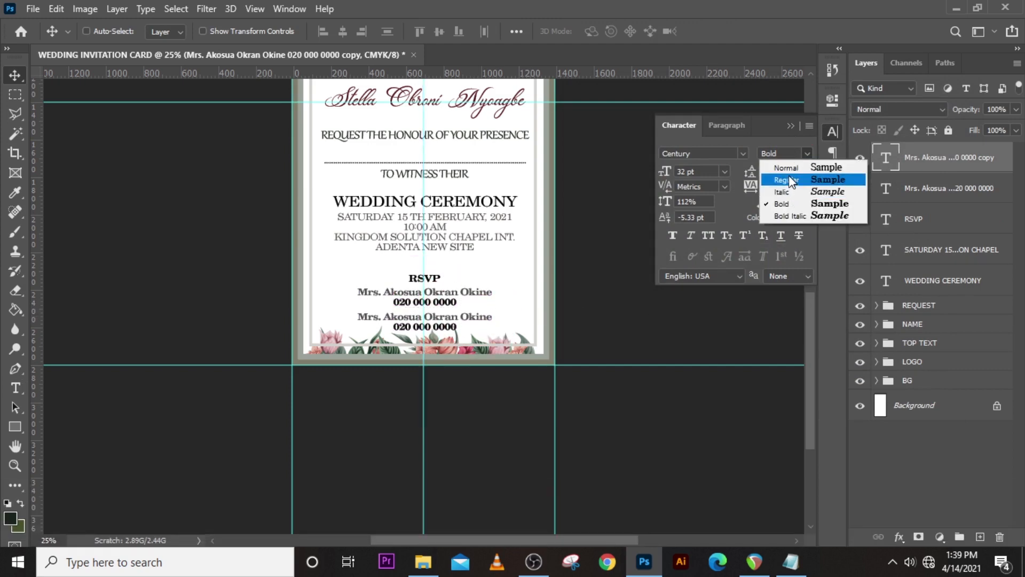
{"action": "left_click", "coordinate": [789, 170]}
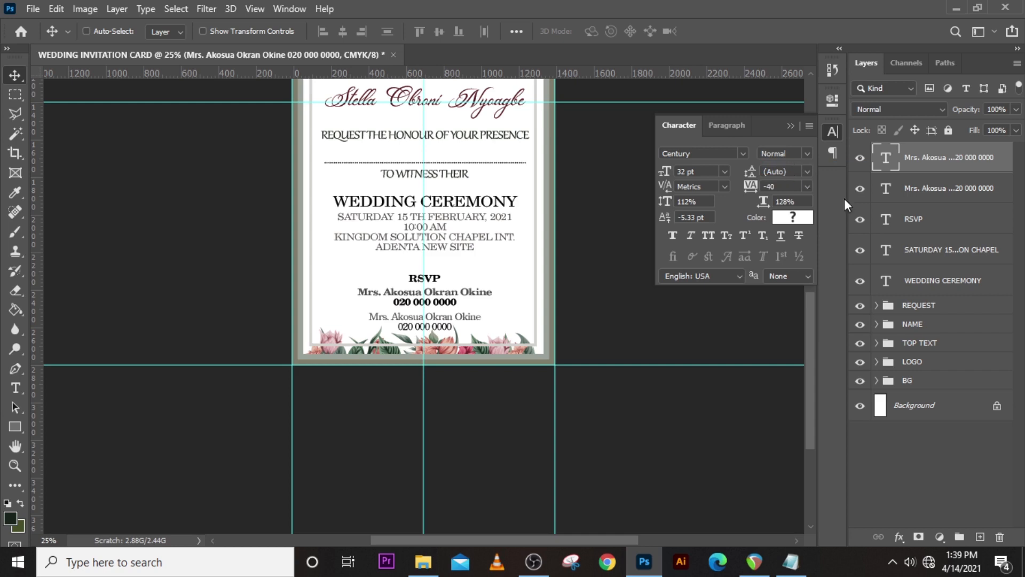
{"action": "left_click", "coordinate": [897, 194]}
{"action": "left_click", "coordinate": [806, 155]}
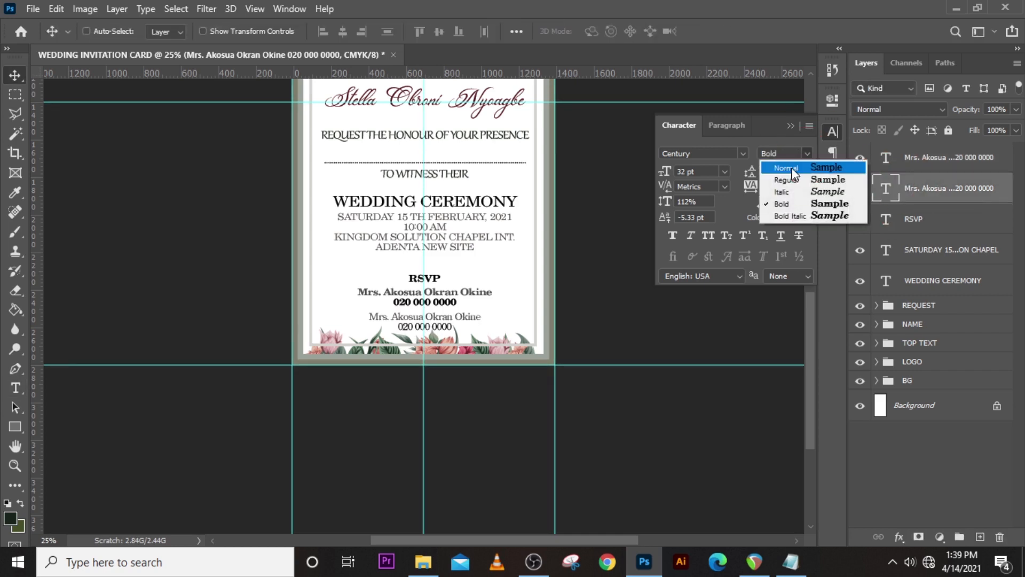
{"action": "left_click", "coordinate": [790, 169]}
- Nudge the lower contact text up slightly, closer to the first contact
{"action": "left_click", "coordinate": [919, 165]}
{"action": "key", "text": "Up"}
{"action": "key", "text": "Up"}
{"action": "key", "text": "Up"}
{"action": "key", "text": "Up"}
{"action": "key", "text": "Up"}
{"action": "key", "text": "Up"}
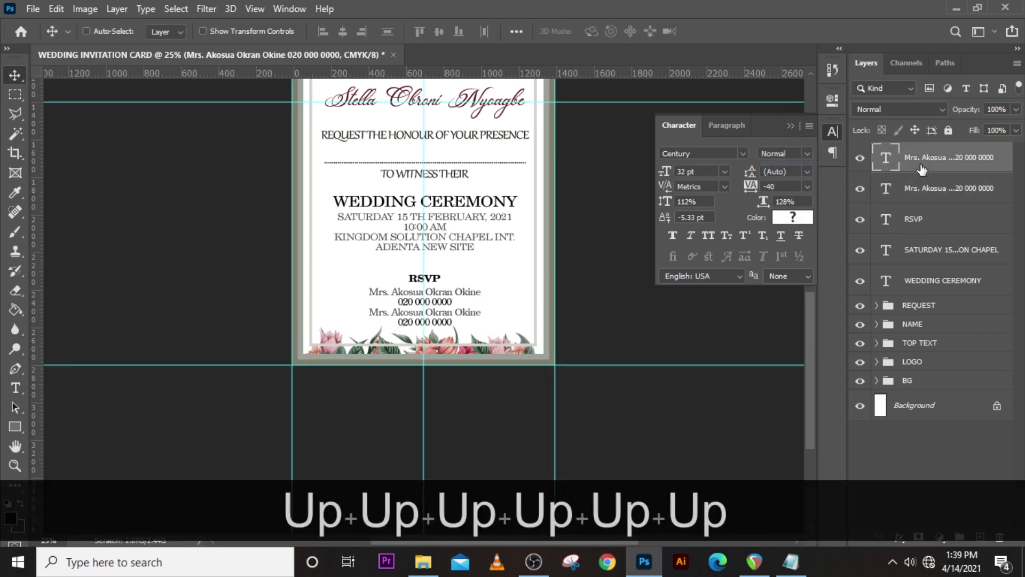
- Replace the lower contact copy's text with the second contact's name and phone number from the Notepad file
{"action": "left_click", "coordinate": [790, 561]}
{"action": "left_click_drag", "start_coordinate": [246, 453], "coordinate": [322, 467]}
{"action": "key", "text": "ctrl+c"}
{"action": "left_click", "coordinate": [533, 162]}
{"action": "double_click", "coordinate": [884, 159]}
{"action": "key", "text": "ctrl+v"}
{"action": "left_click", "coordinate": [872, 197]}
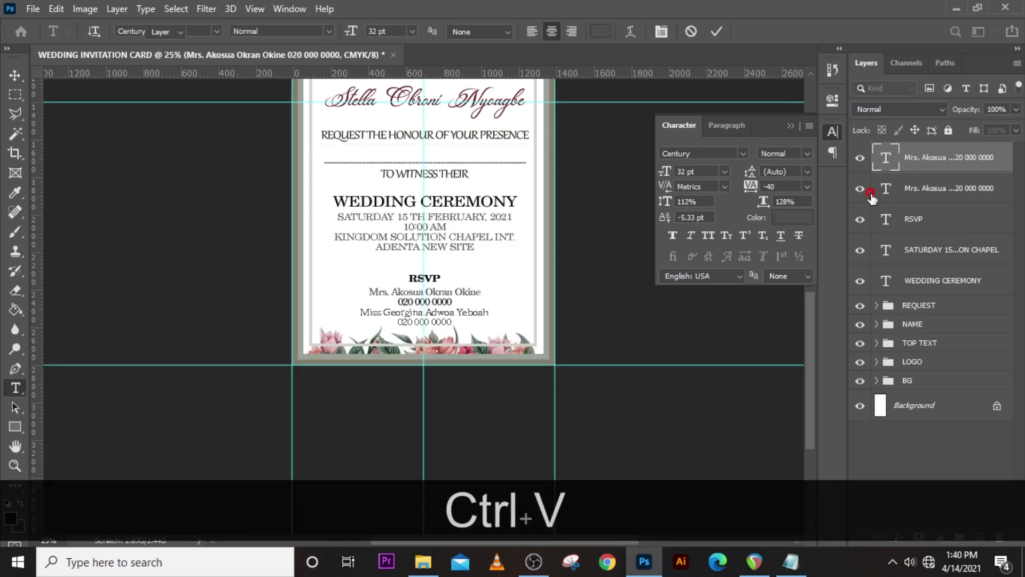
- Recolor the second contact's phone number to a near-black shade, like the first contact's number
{"action": "left_click", "coordinate": [887, 162]}
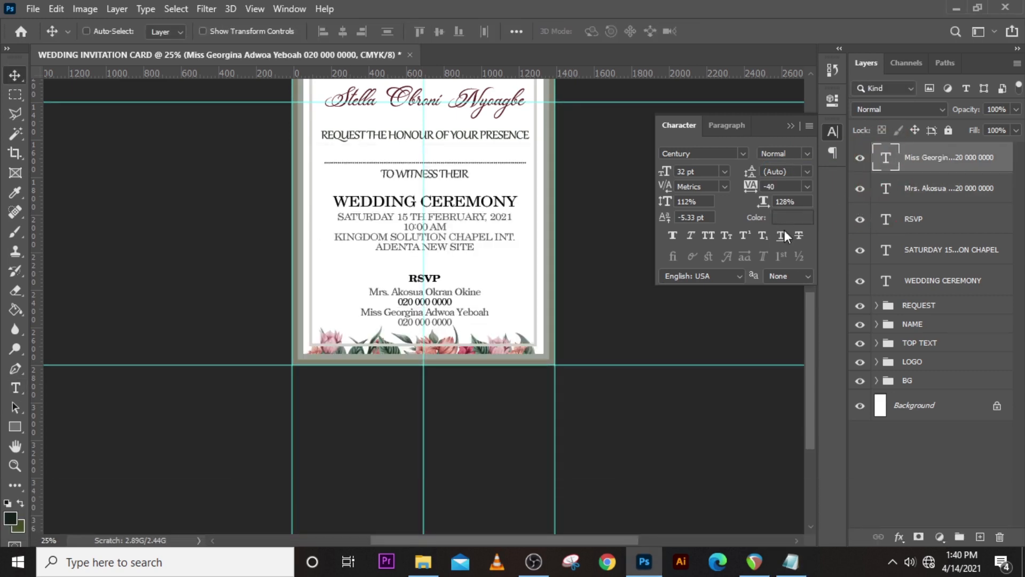
{"action": "double_click", "coordinate": [881, 165]}
{"action": "left_click_drag", "start_coordinate": [455, 322], "coordinate": [393, 324]}
{"action": "left_click", "coordinate": [785, 218]}
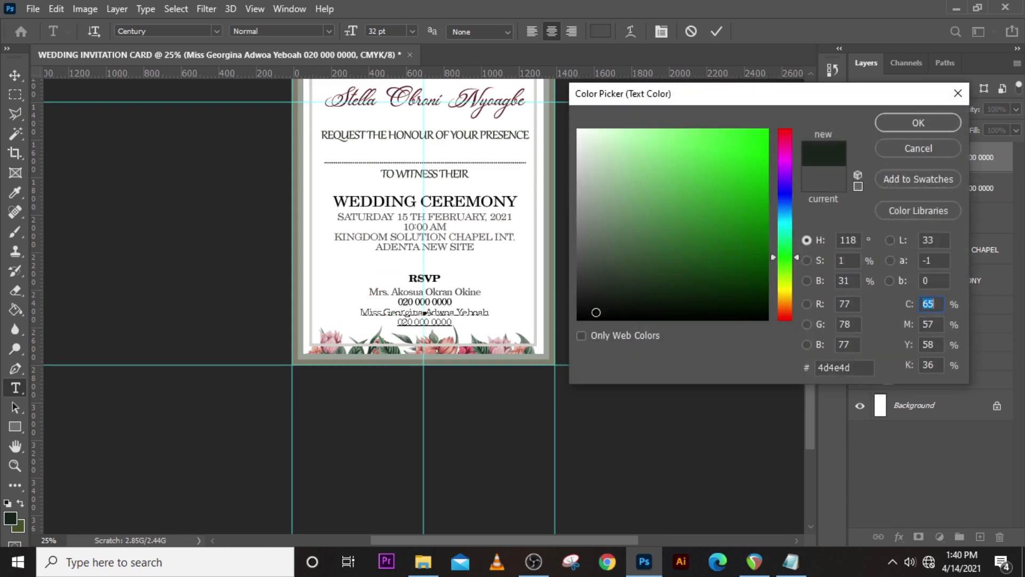
{"action": "left_click", "coordinate": [923, 123]}
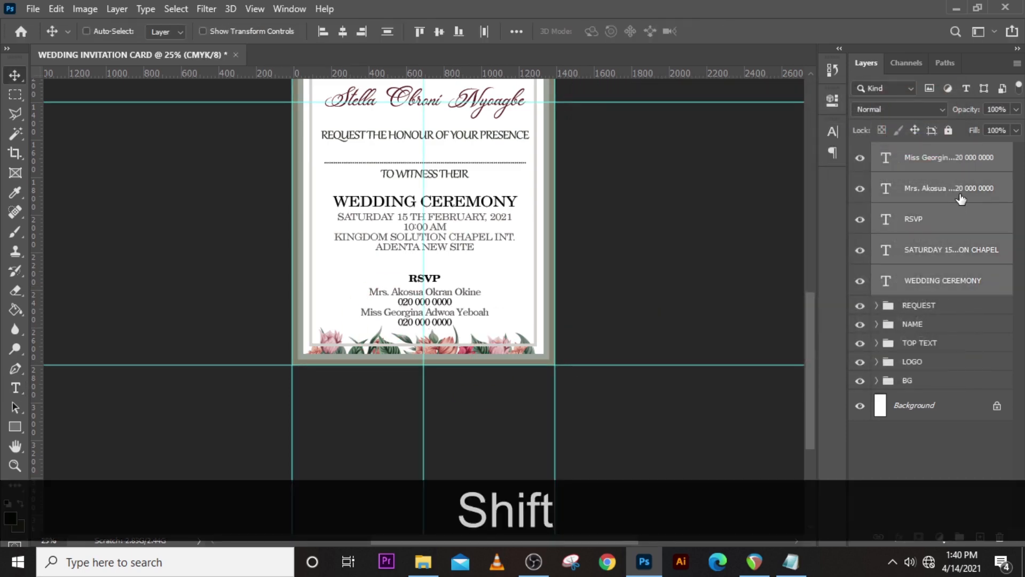
- Group the five ungrouped text layers, from the second contact down to WEDDING CEREMONY, and name the group RSVP
{"action": "key", "text": "ctrl+g"}
{"action": "double_click", "coordinate": [914, 152]}
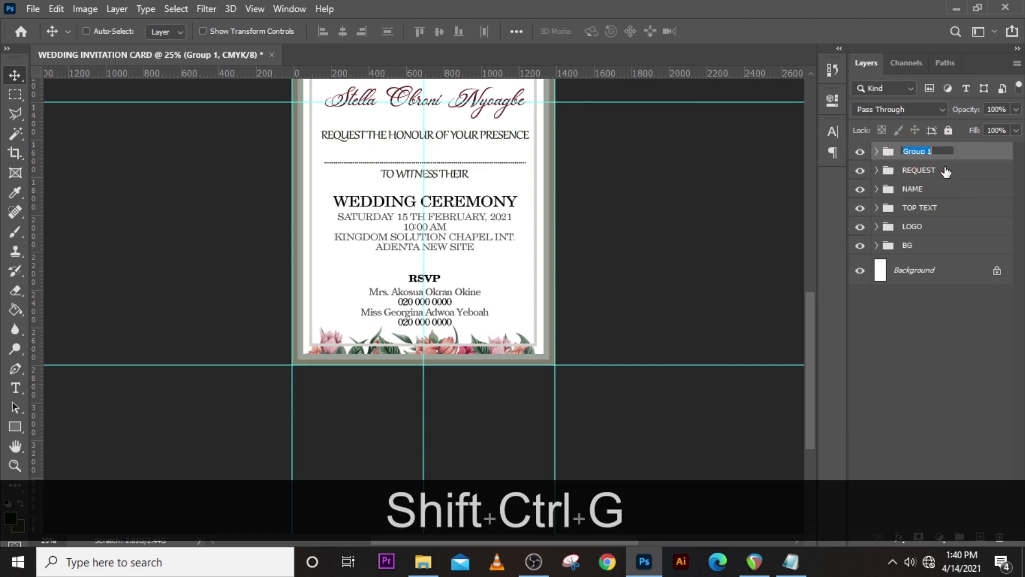
{"action": "key", "text": "Caps_Lock"}
{"action": "type", "text": "RSVP"}
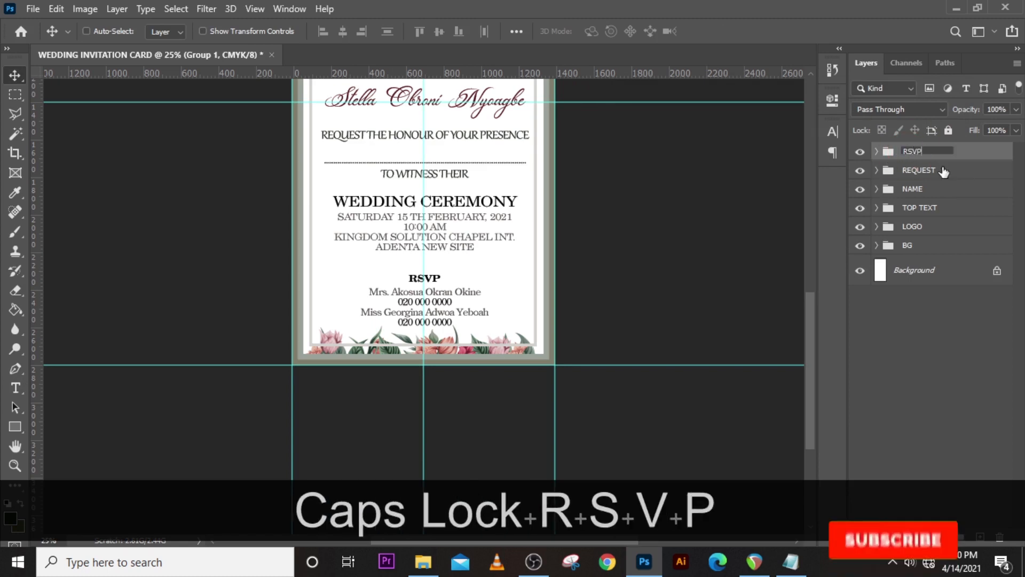
{"action": "key", "text": "Return"}
{"action": "key", "text": "ctrl+0"}
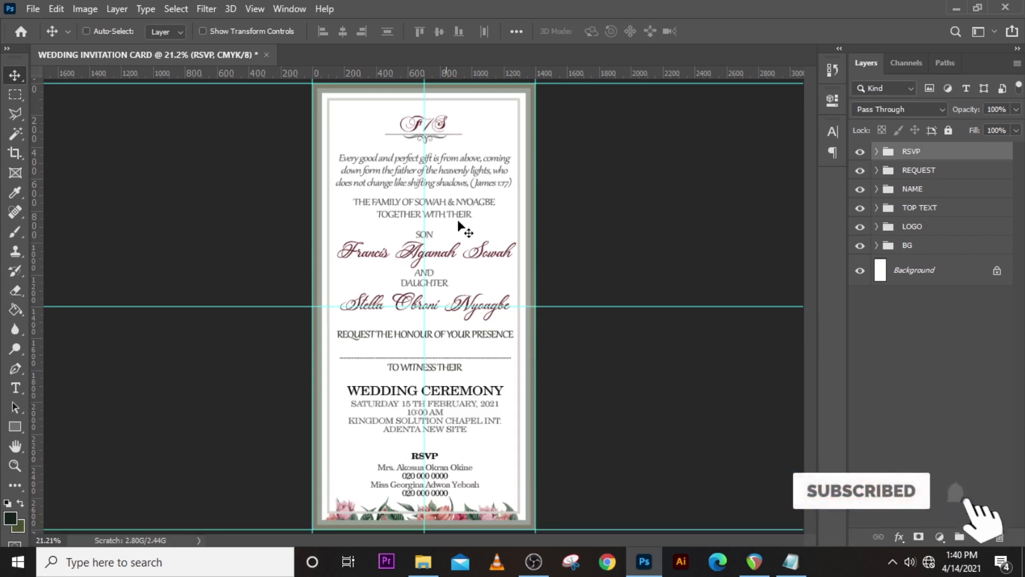
- Move the LOGO group up slightly, closer to the card's upper inner border
{"action": "left_click", "coordinate": [914, 227]}
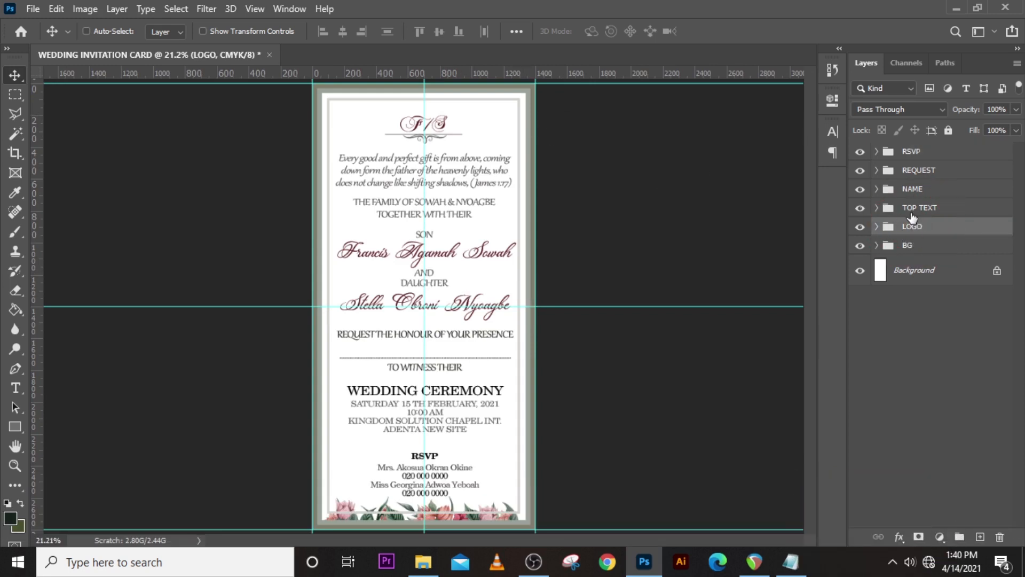
{"action": "key", "text": "shift+Up"}
{"action": "key", "text": "shift+Up"}
{"action": "key", "text": "shift+Up"}
{"action": "key", "text": "shift+Up"}
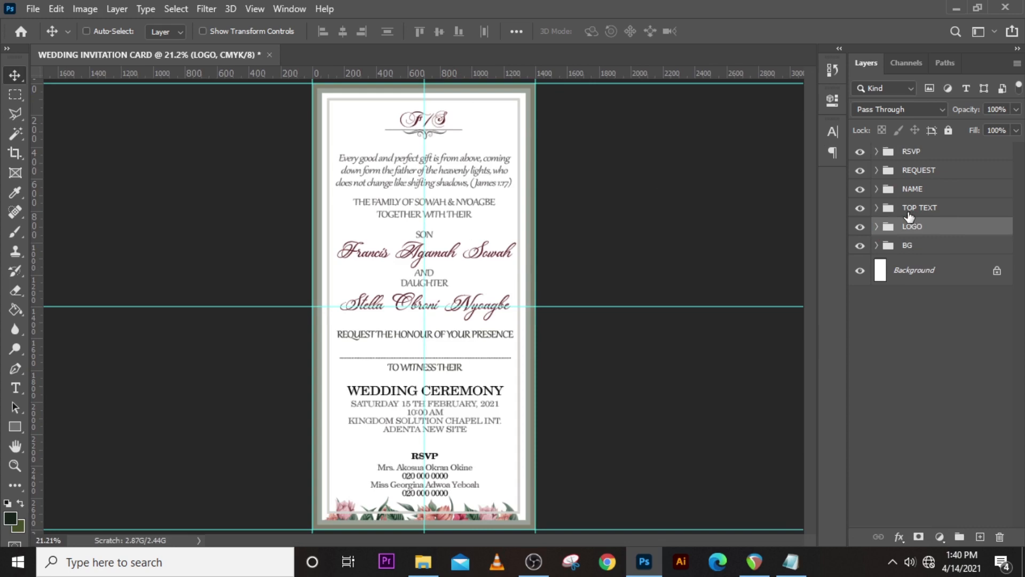
- Shift the TOP TEXT group up slightly to widen the gap above SON
{"action": "left_click", "coordinate": [915, 211]}
{"action": "key", "text": "shift+Up"}
{"action": "key", "text": "shift+Up"}
{"action": "key", "text": "shift+Up"}
{"action": "key", "text": "shift+Up"}
{"action": "key", "text": "shift+Up"}
{"action": "key", "text": "shift+Up"}
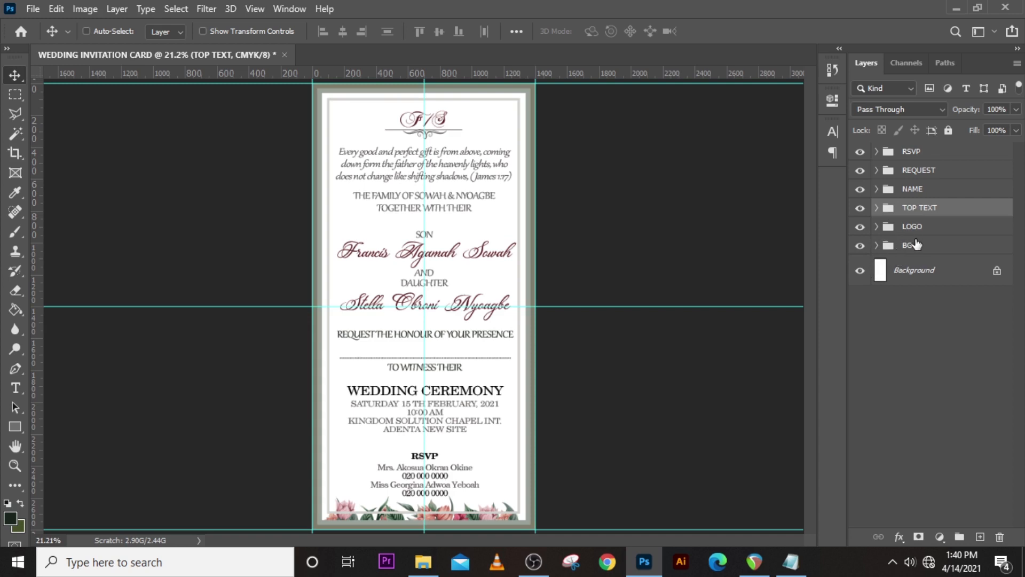
- Raise the RSVP group slightly to clear the flowers at the card's lower edge
{"action": "left_click", "coordinate": [914, 151]}
{"action": "key", "text": "shift+Up"}
{"action": "key", "text": "shift+Up"}
{"action": "key", "text": "shift+Up"}
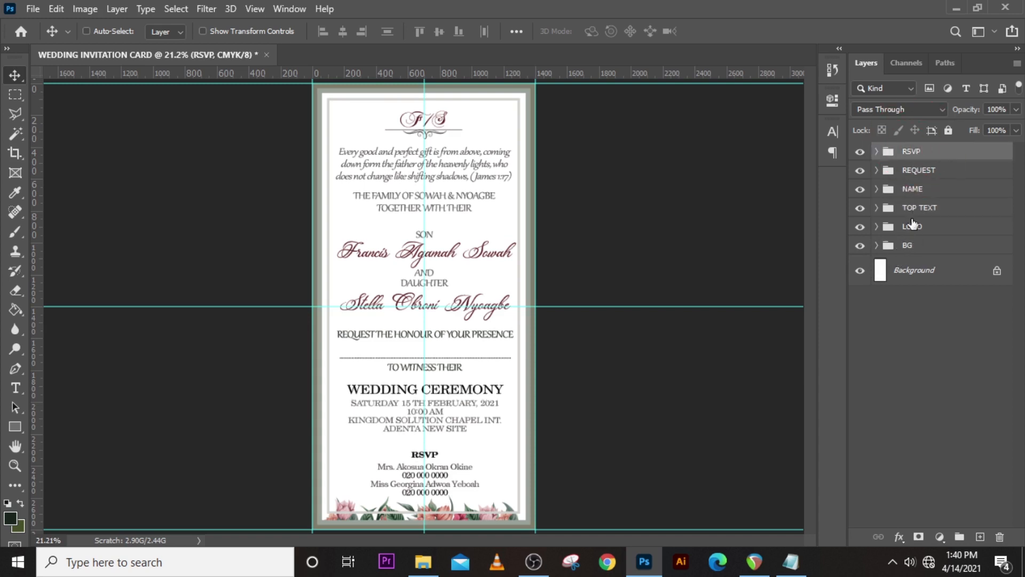
{"action": "key", "text": "shift+Up"}
{"action": "key", "text": "shift+Up"}
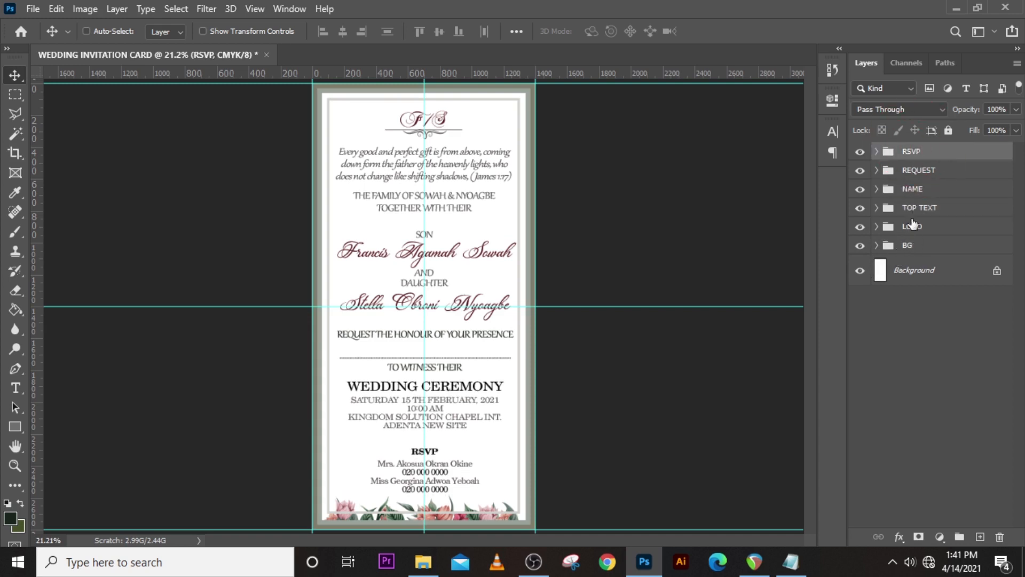
- Move the WEDDING CEREMONY heading and the date and venue text in the RSVP group down together, closer to the RSVP line
{"action": "left_click", "coordinate": [876, 151]}
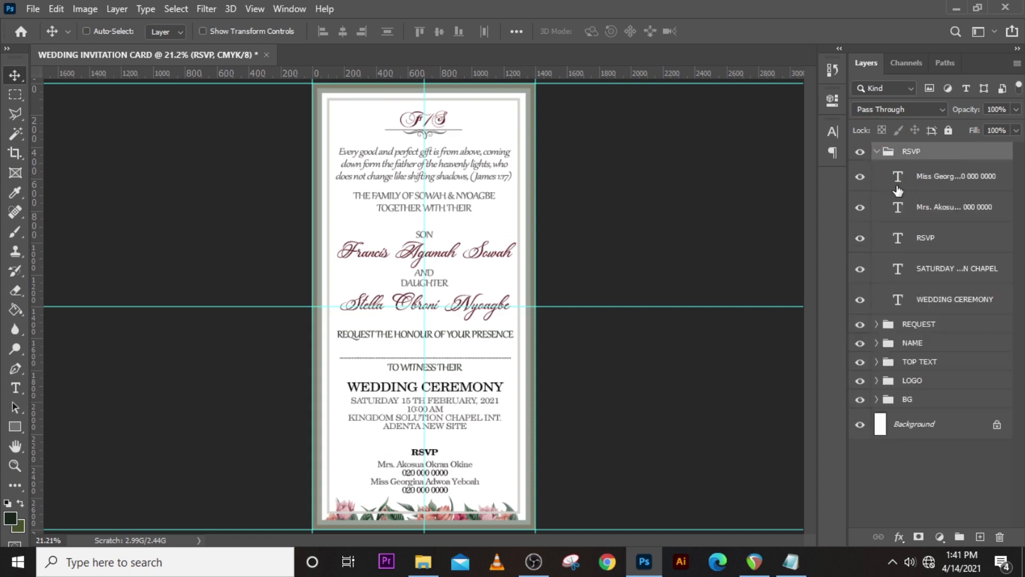
{"action": "left_click", "coordinate": [937, 299]}
{"action": "left_click", "coordinate": [941, 270], "text": "shift"}
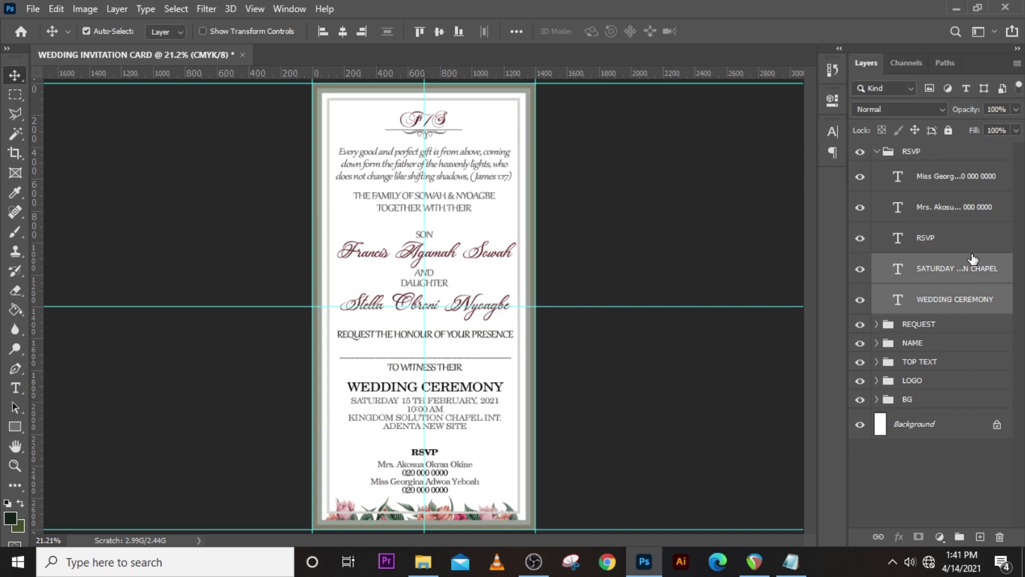
{"action": "key", "text": "shift+Down"}
{"action": "key", "text": "shift+Down"}
{"action": "key", "text": "shift+Down"}
{"action": "key", "text": "shift+Down"}
{"action": "key", "text": "shift+Down"}
{"action": "key", "text": "shift+Down"}
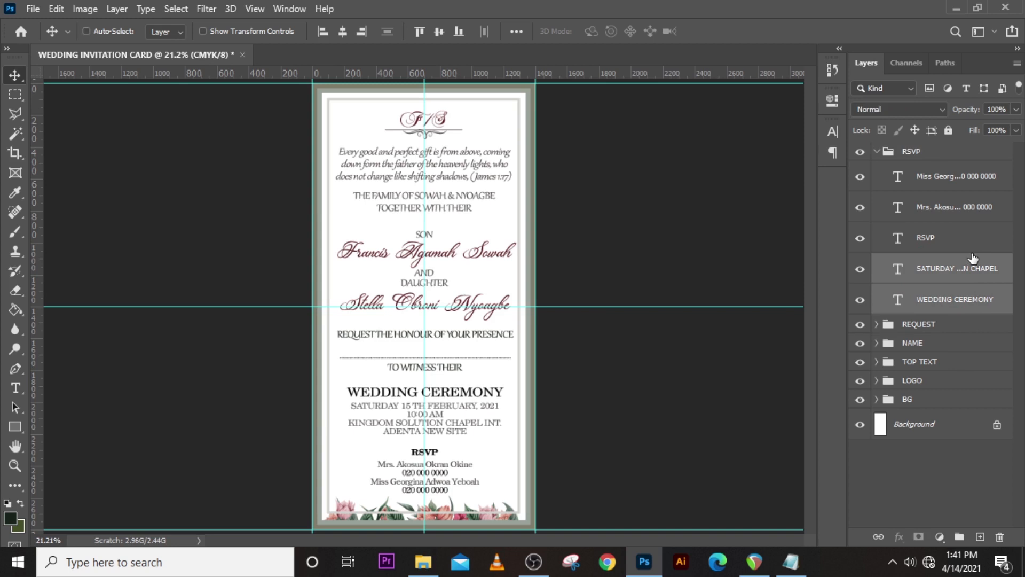
{"action": "key", "text": "shift+Down"}
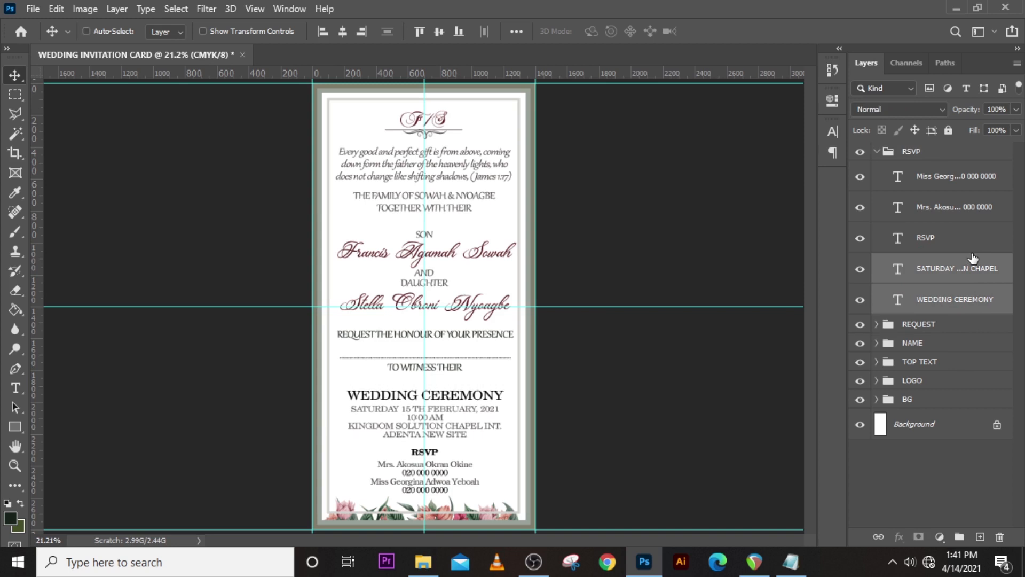
- Lower the second contact's text slightly to leave a small gap beneath the first contact
{"action": "left_click", "coordinate": [940, 213]}
{"action": "left_click", "coordinate": [940, 176]}
{"action": "key", "text": "shift+Down"}
{"action": "key", "text": "shift+Down"}
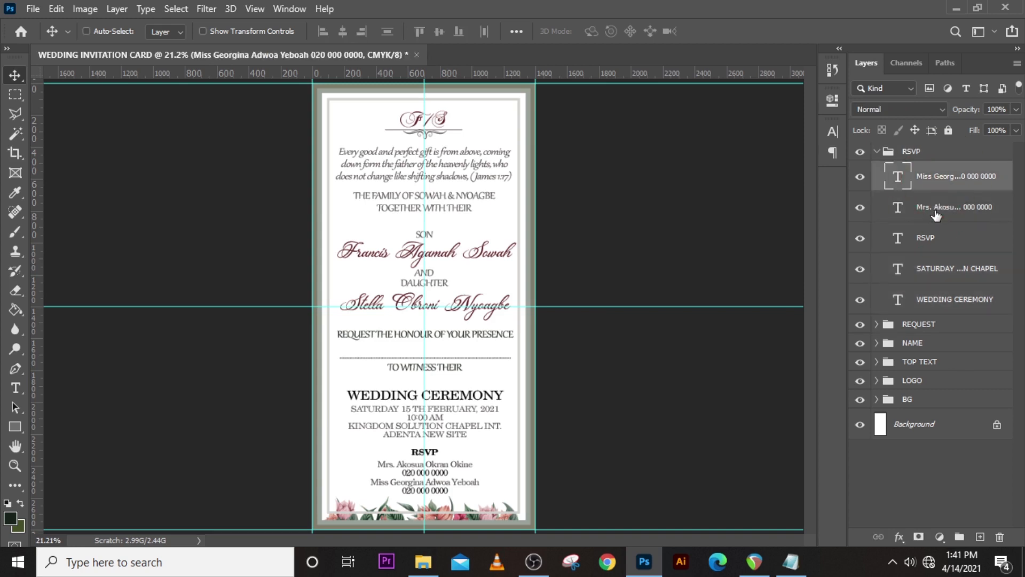
{"action": "key", "text": "shift+Down"}
{"action": "key", "text": "shift+Down"}
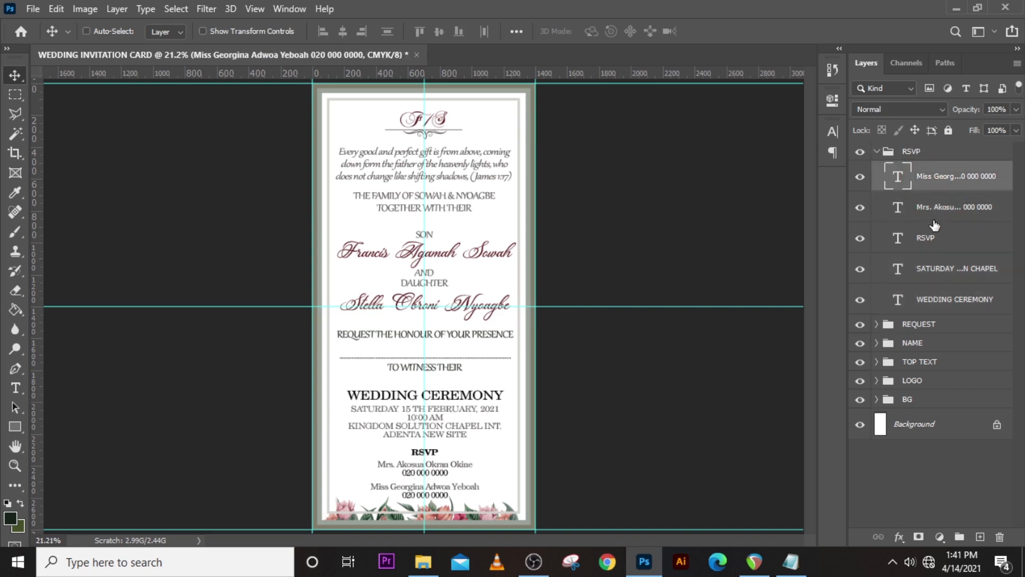
{"action": "key", "text": "shift+Up"}
{"action": "key", "text": "shift+Up"}
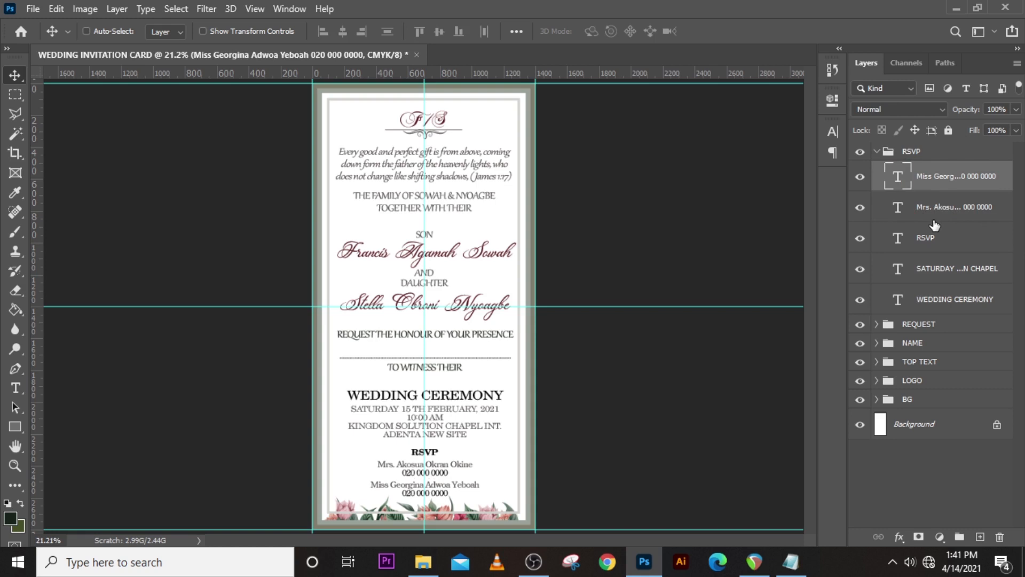
- Nudge the WEDDING CEREMONY heading up slightly from the date text and collapse the RSVP group
{"action": "left_click", "coordinate": [945, 297]}
{"action": "key", "text": "shift+Up"}
{"action": "key", "text": "shift+Up"}
{"action": "key", "text": "shift+Up"}
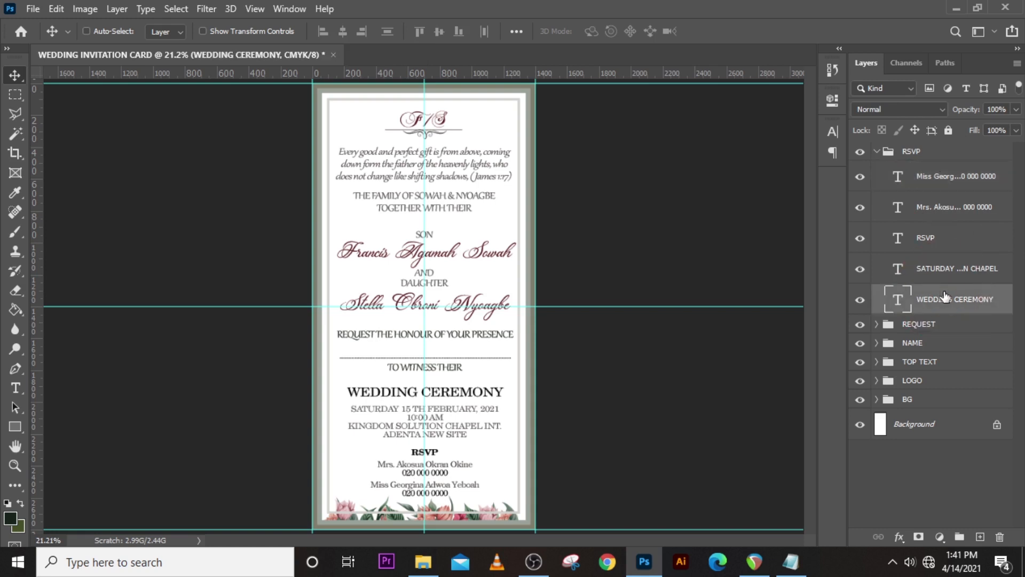
{"action": "key", "text": "shift+Down"}
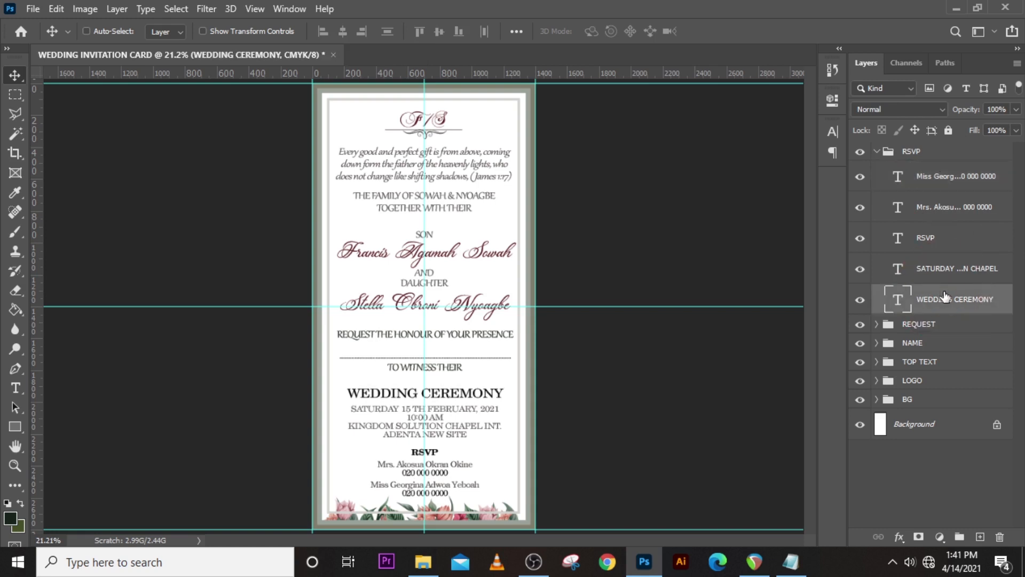
{"action": "left_click", "coordinate": [878, 152]}
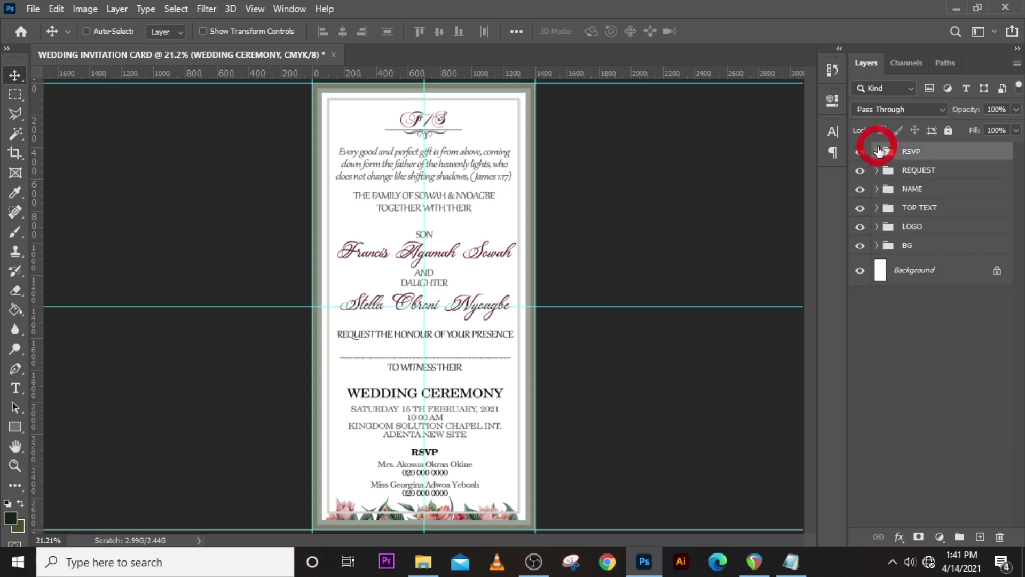
- Lower the REQUEST group slightly to widen the gap beneath the couple's names
{"action": "left_click", "coordinate": [911, 172]}
{"action": "key", "text": "shift+Down"}
{"action": "key", "text": "shift+Down"}
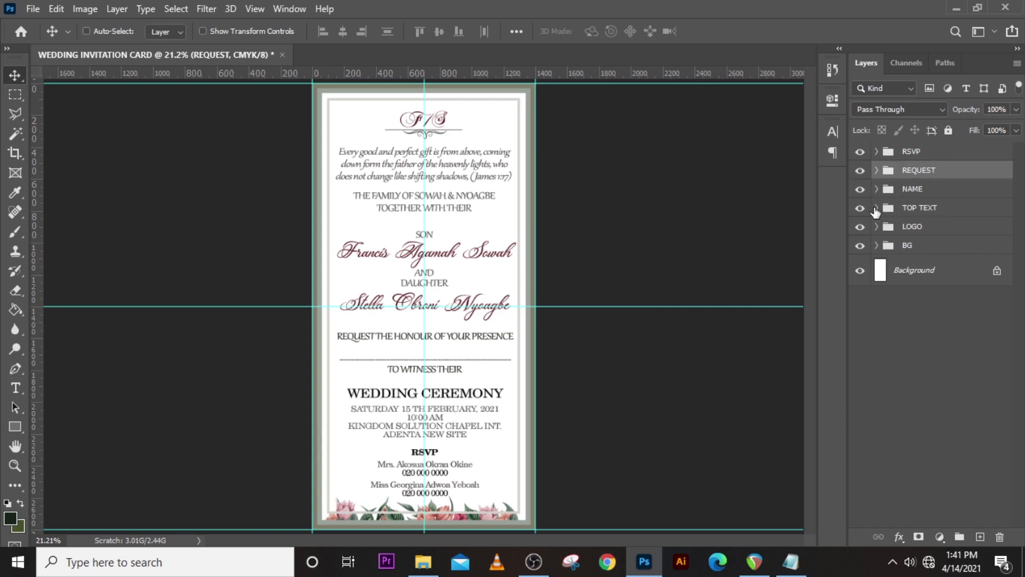
- Move the family and TOGETHER WITH THEIR text in the TOP TEXT group down from the verse, and hide the guides
{"action": "left_click", "coordinate": [876, 208]}
{"action": "left_click", "coordinate": [932, 235]}
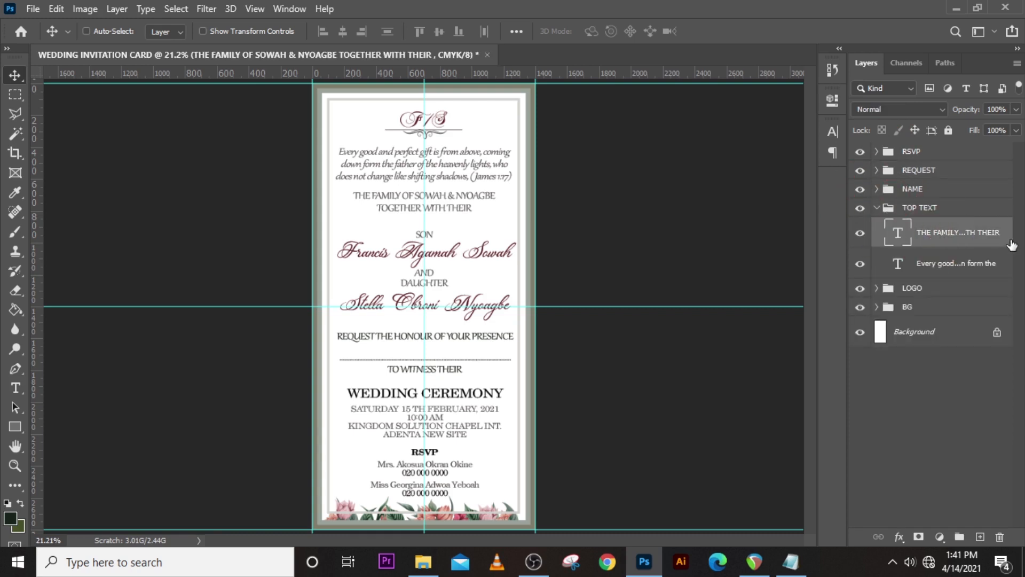
{"action": "key", "text": "shift+Down"}
{"action": "key", "text": "shift+Down"}
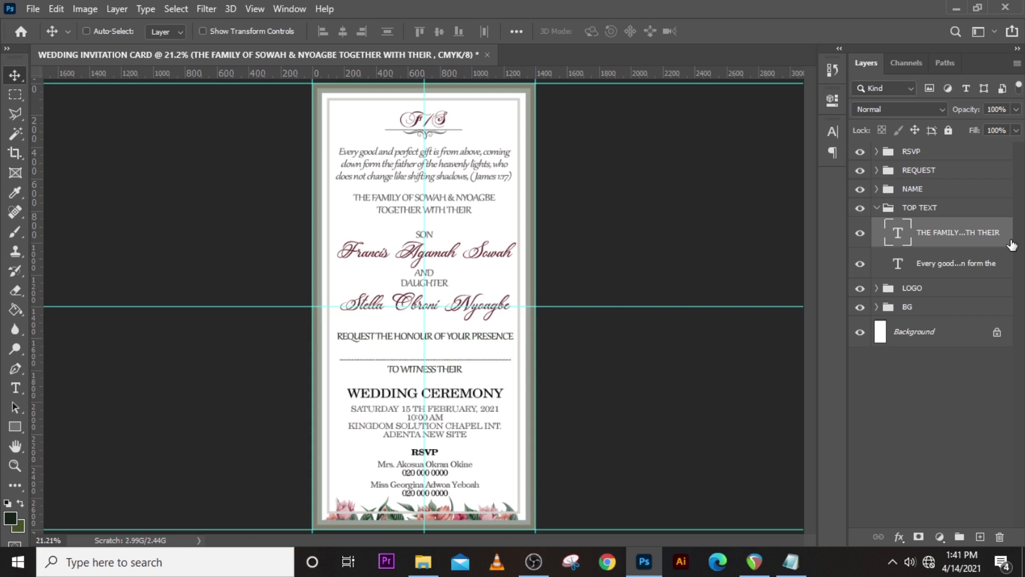
{"action": "key", "text": "shift+Down"}
{"action": "key", "text": "shift+Down"}
{"action": "key", "text": "shift+Down"}
{"action": "key", "text": "ctrl+semicolon"}
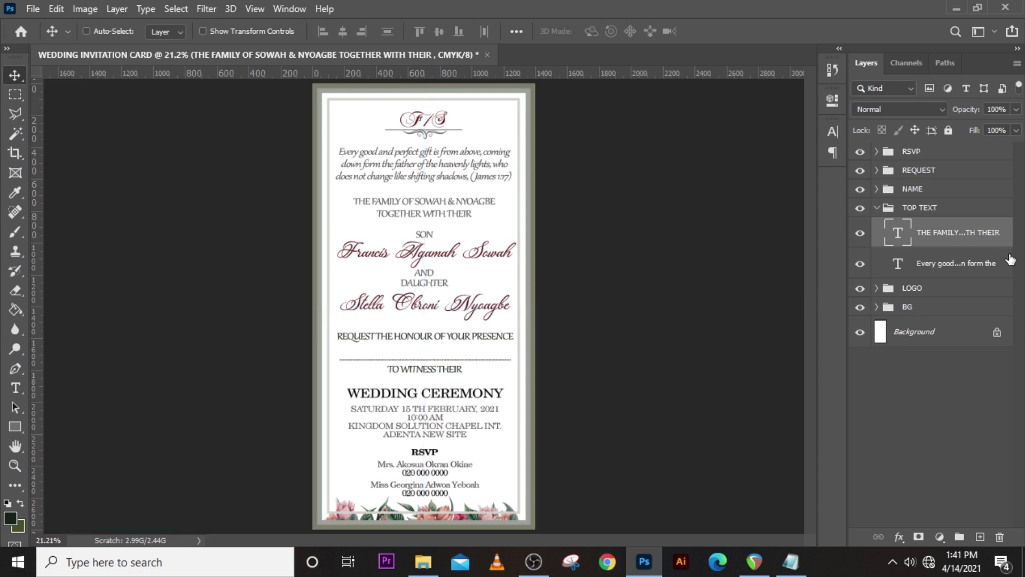
{"action": "left_click", "coordinate": [877, 208]}
- Spread the AND and DAUGHTER lines in the NAME group apart by nudging AND up and DAUGHTER down slightly, and collapse the group
{"action": "left_click", "coordinate": [877, 188]}
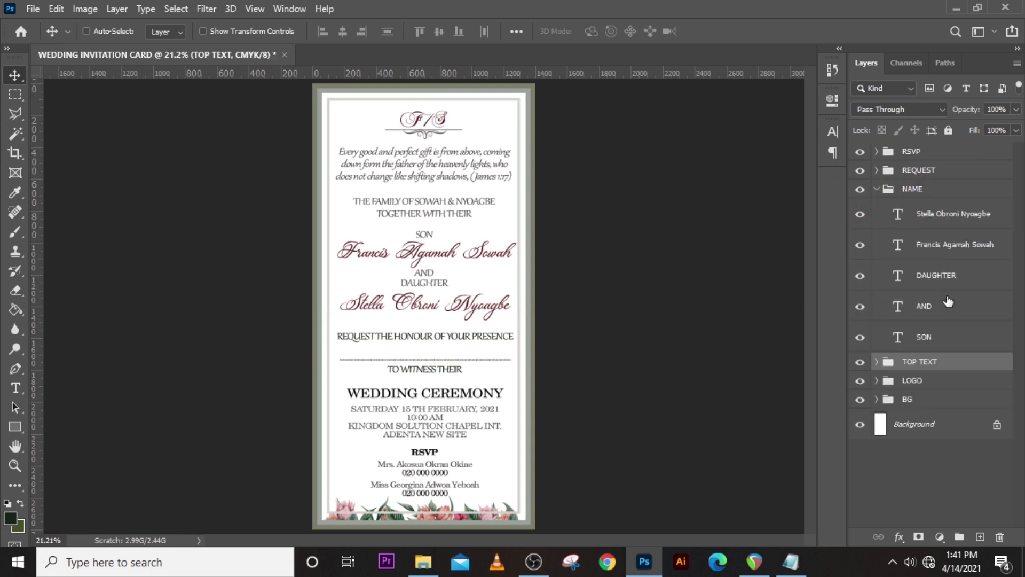
{"action": "left_click", "coordinate": [948, 311]}
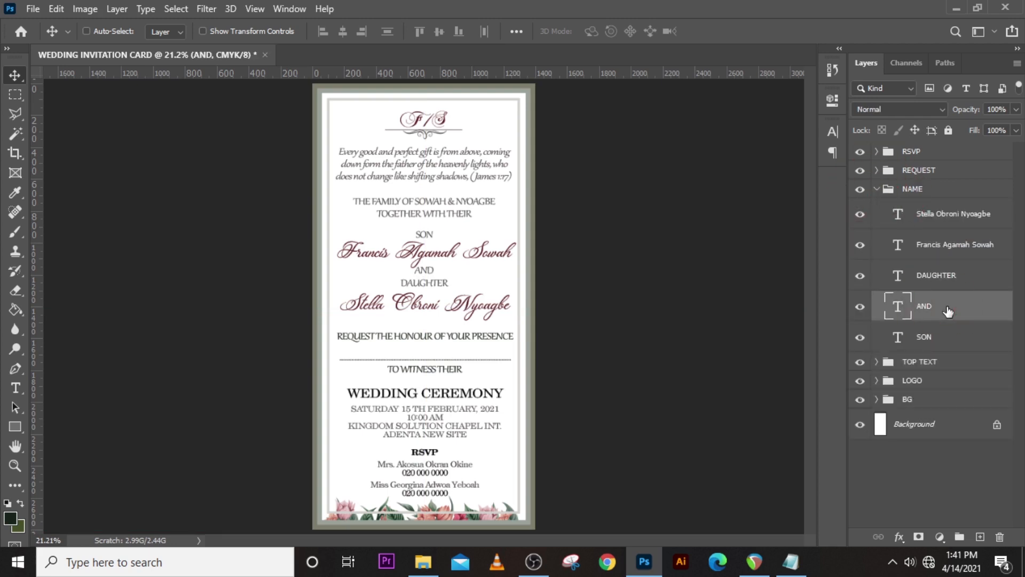
{"action": "left_click", "coordinate": [953, 277]}
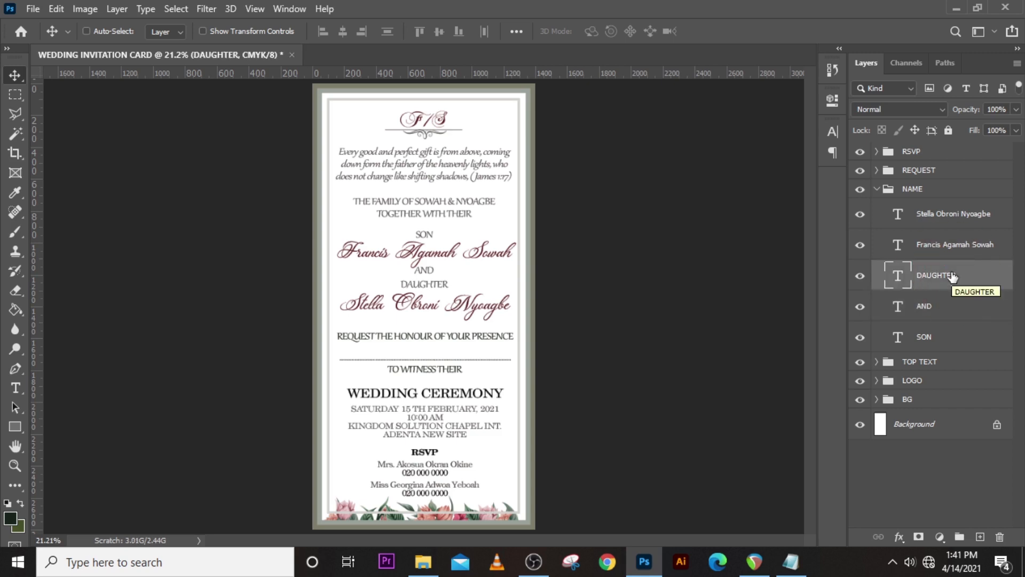
{"action": "left_click", "coordinate": [876, 191]}
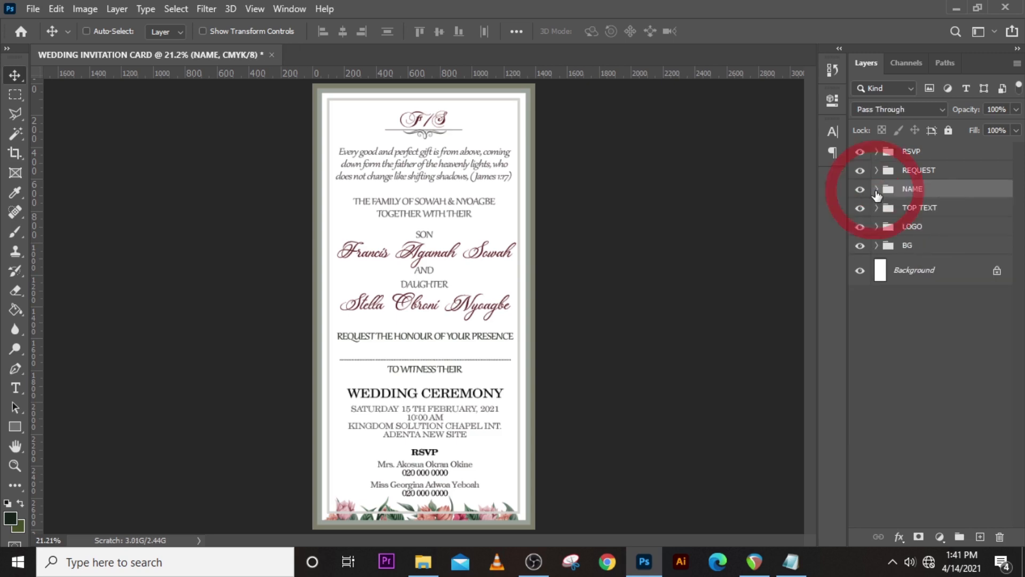